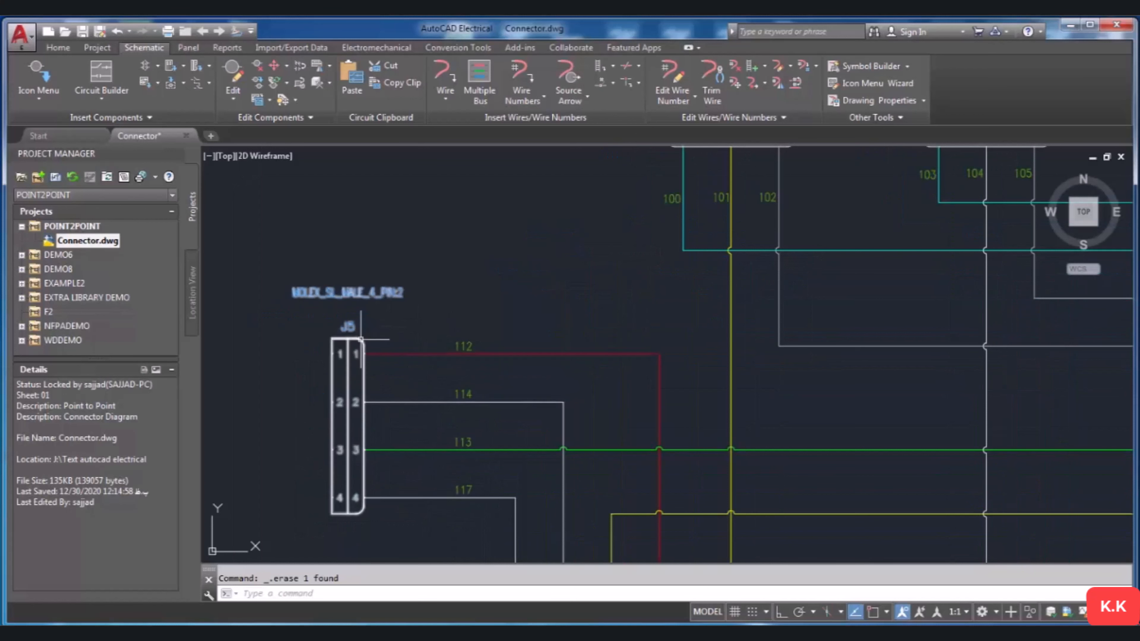
Examine the existing connectors and their wiring in the point-to-point connector diagram.
scroll(451, 372, down, 3)
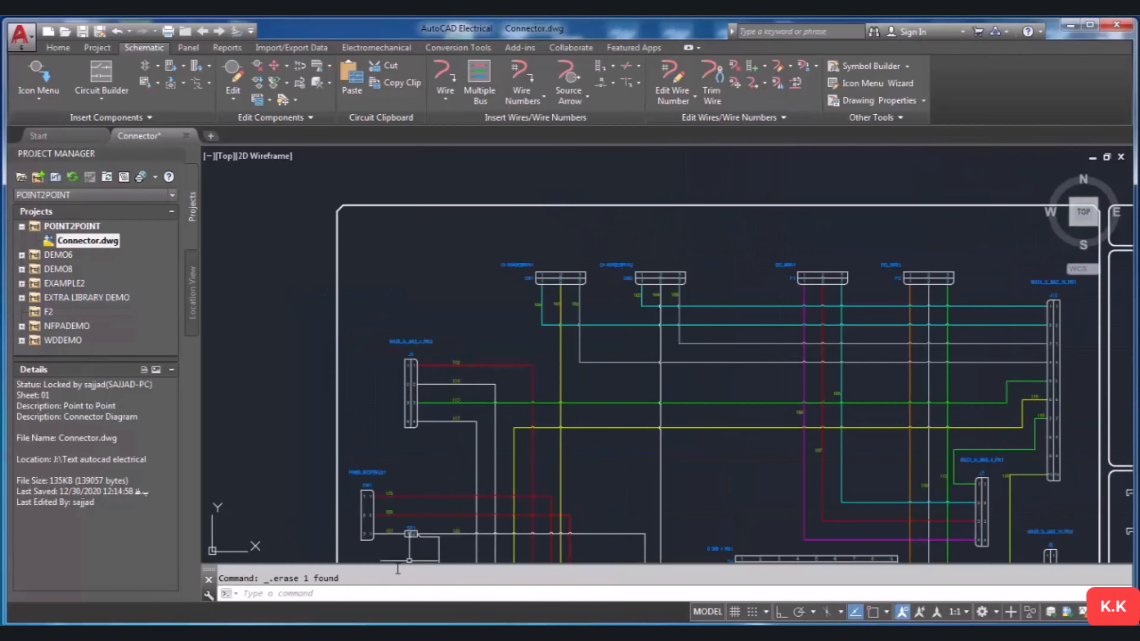
scroll(415, 512, up, 3)
scroll(444, 326, up, 4)
scroll(444, 326, down, 2)
scroll(498, 435, down, 2)
scroll(641, 286, up, 3)
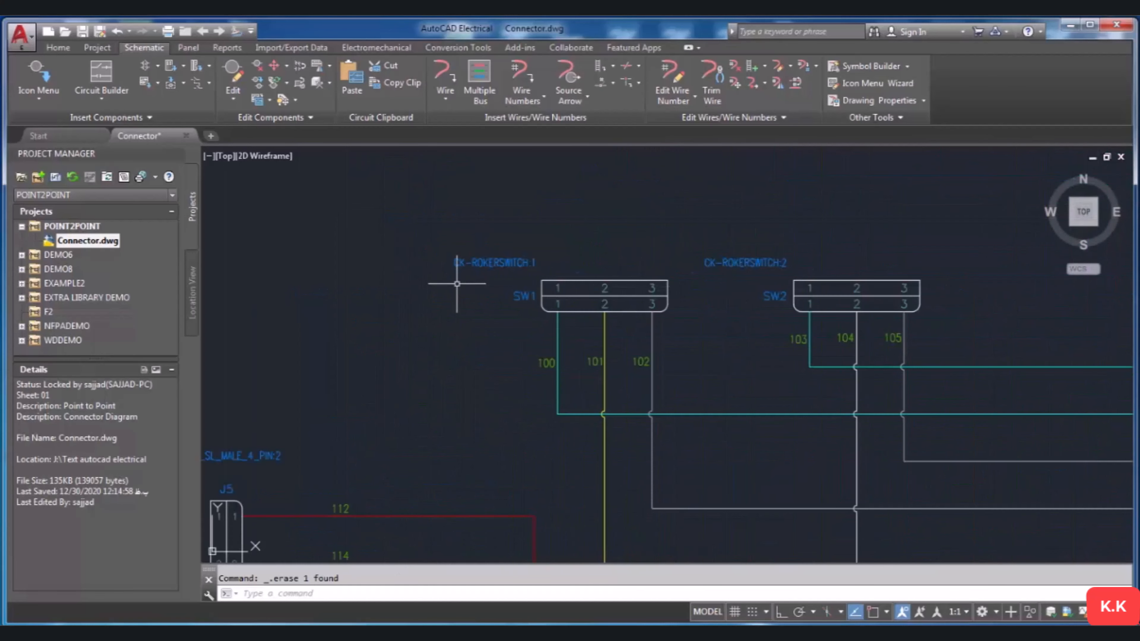
scroll(614, 280, down, 3)
scroll(474, 318, up, 3)
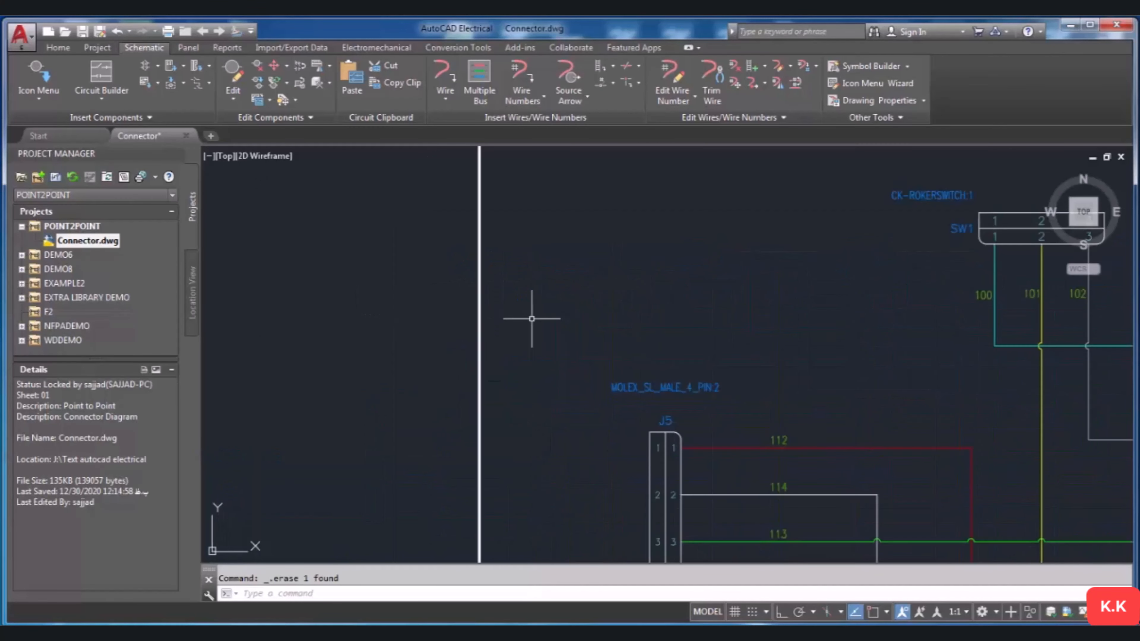
scroll(420, 301, down, 1)
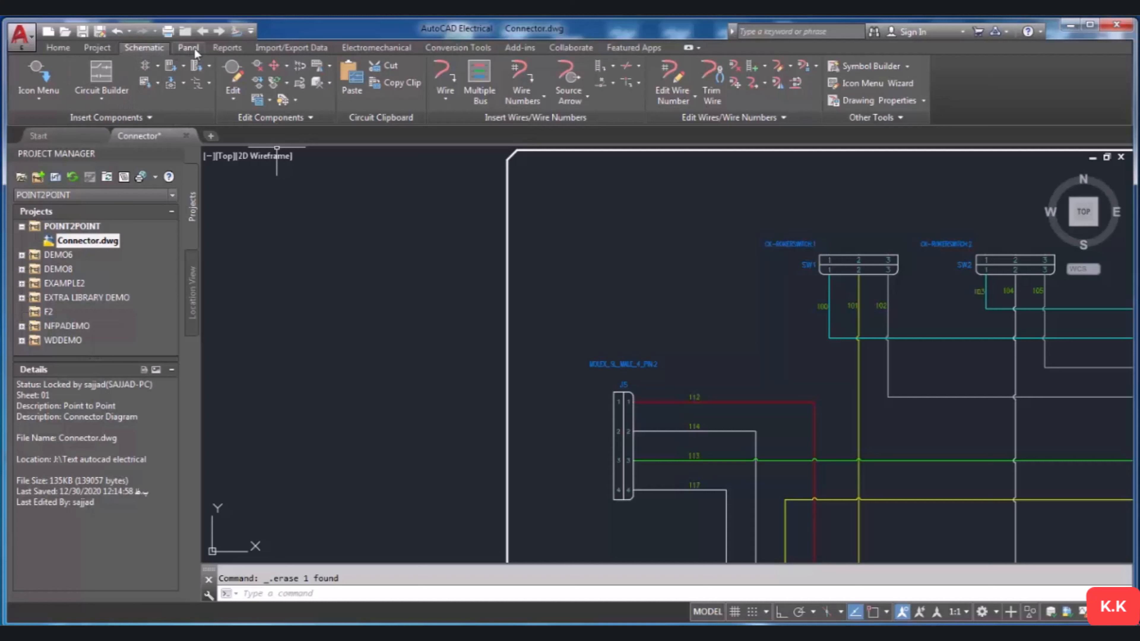
Start inserting a new connector and set its pin count to 6.
click(209, 67)
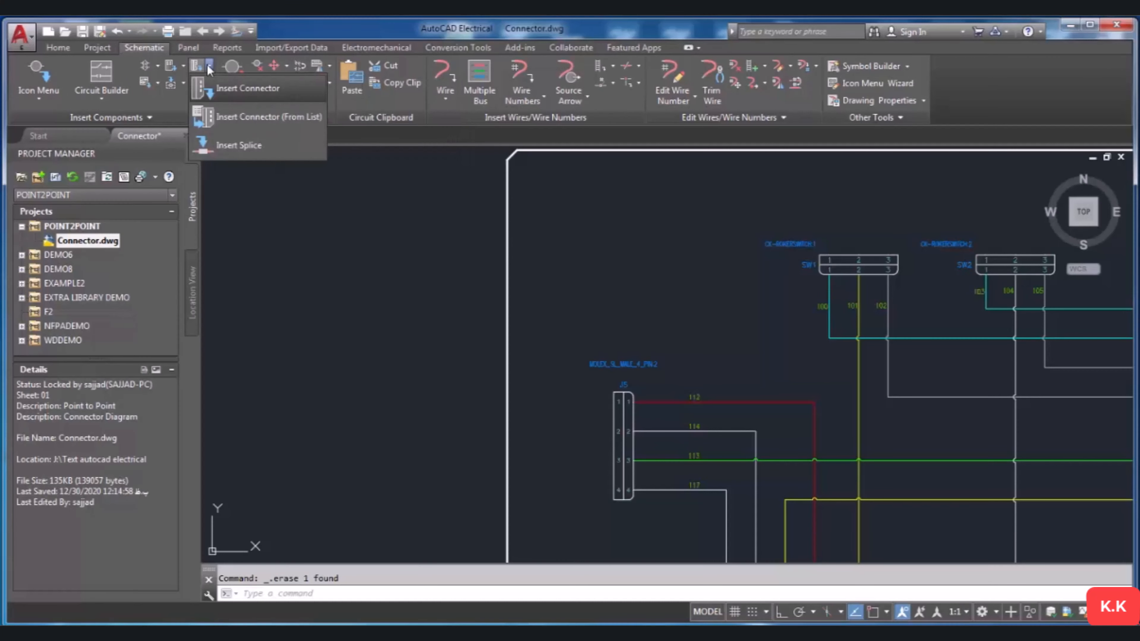
click(222, 83)
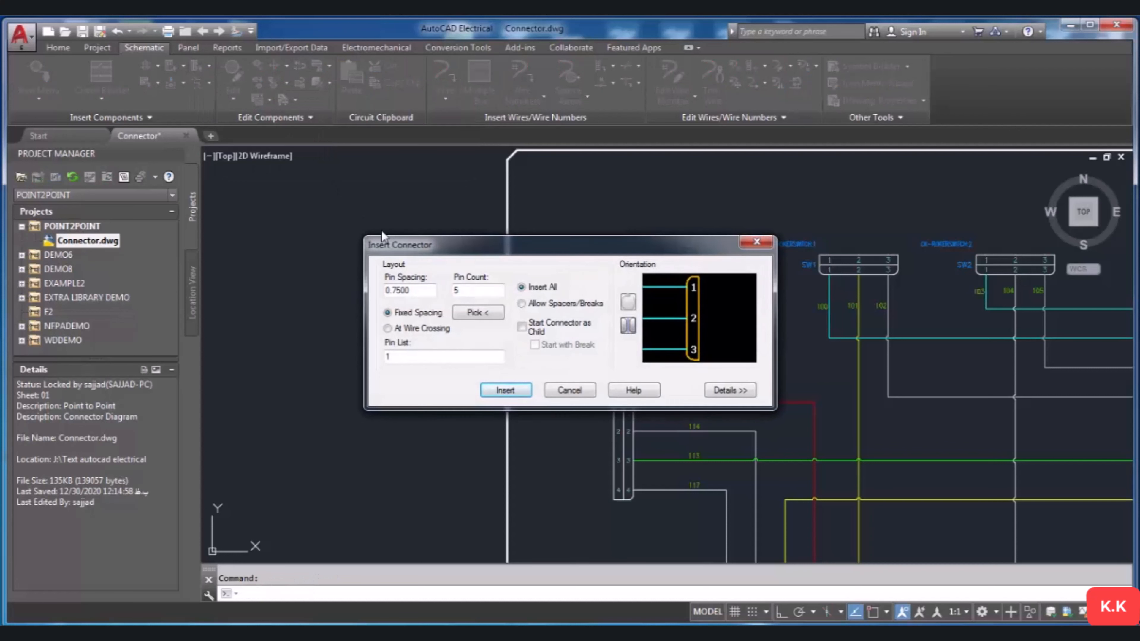
drag(633, 244, 605, 249)
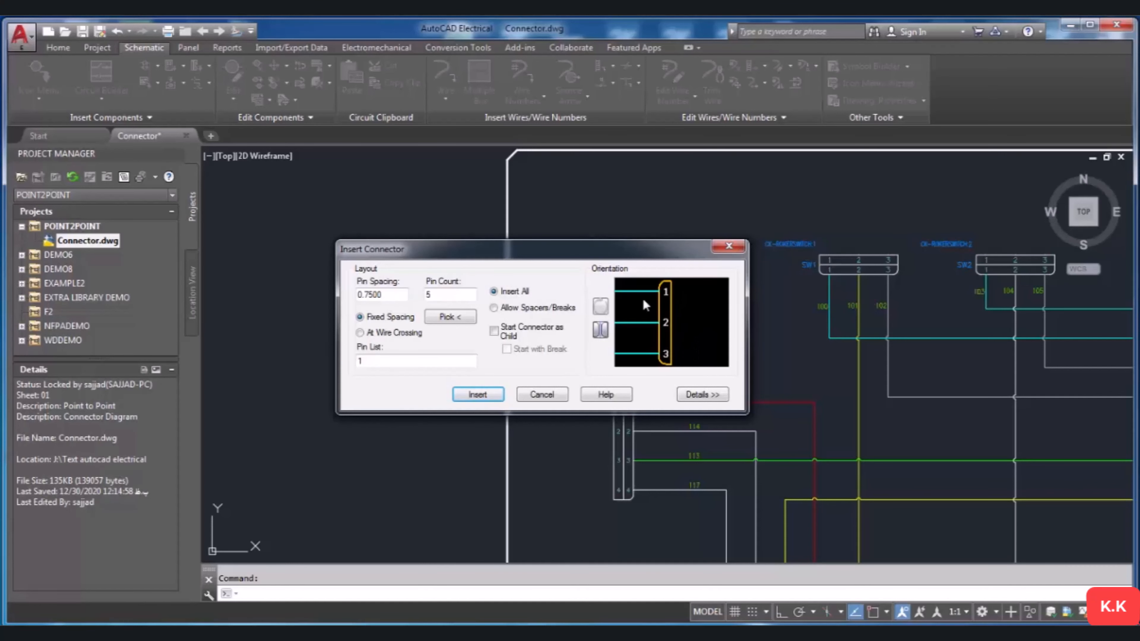
click(401, 294)
click(459, 294)
key(BackSpace)
text(6)
Define the connector's length by picking a start point outside the drawing border and entering a distance of 4.
click(451, 317)
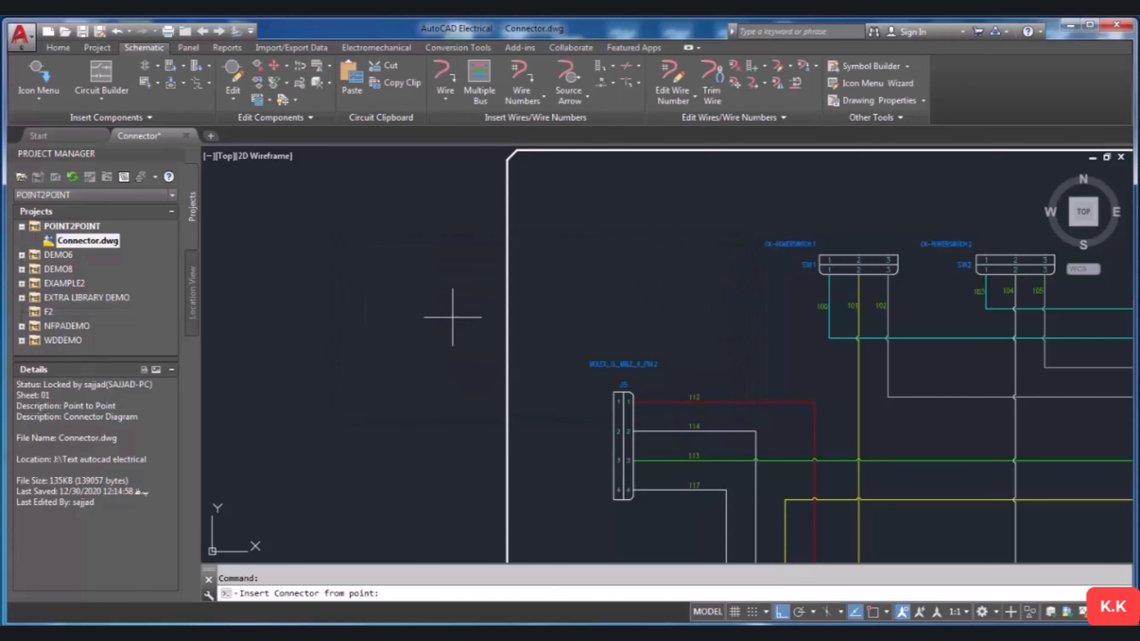
scroll(514, 317, down, 3)
scroll(437, 318, up, 2)
scroll(453, 326, up, 3)
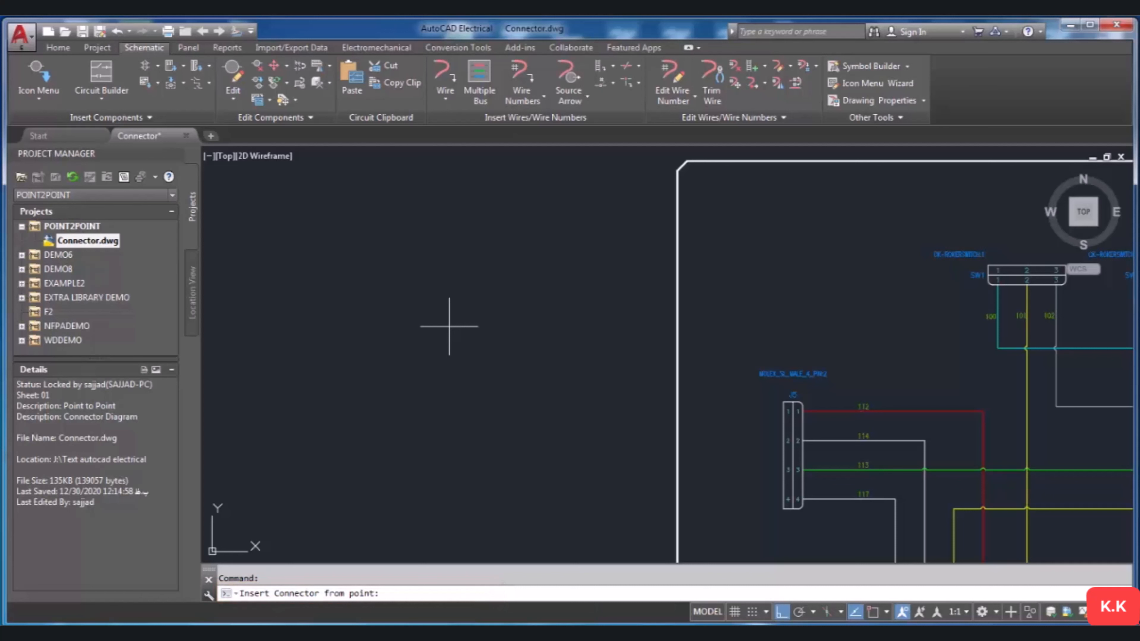
click(469, 303)
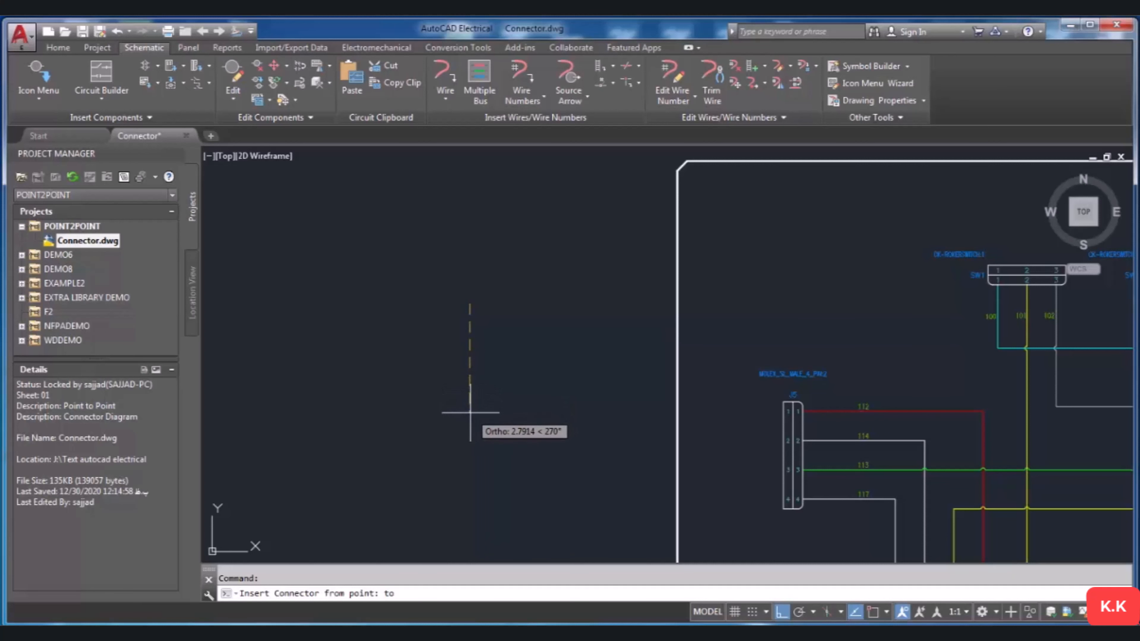
text(4)
key(Return)
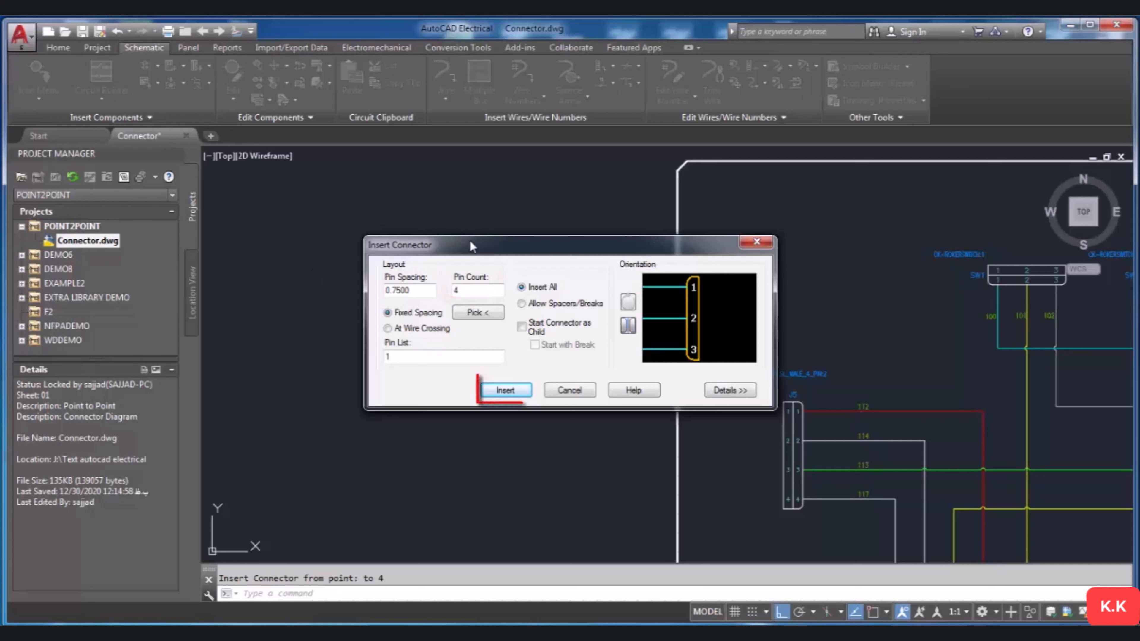
Place the four-pin connector in the empty area outside the drawing border and accept its default component data.
click(512, 389)
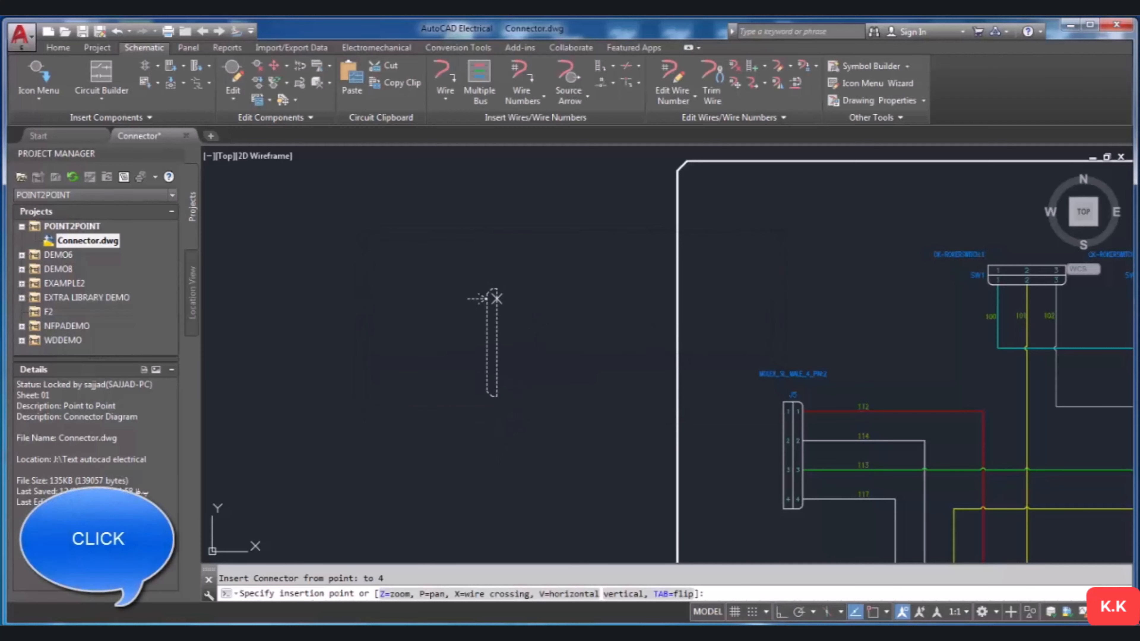
click(527, 322)
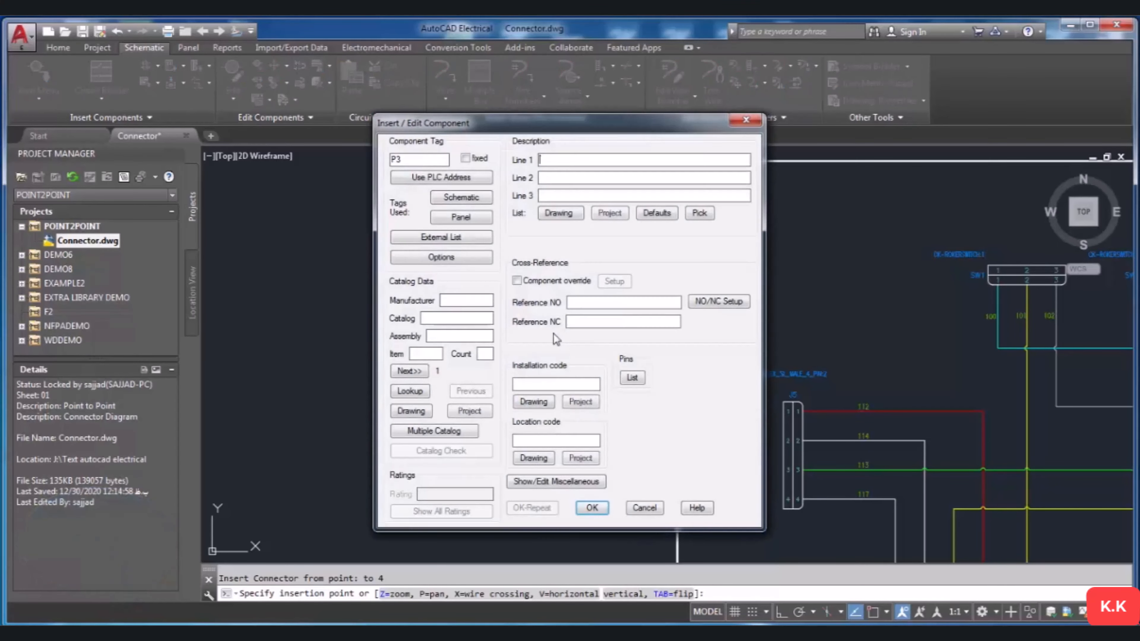
drag(656, 123, 390, 130)
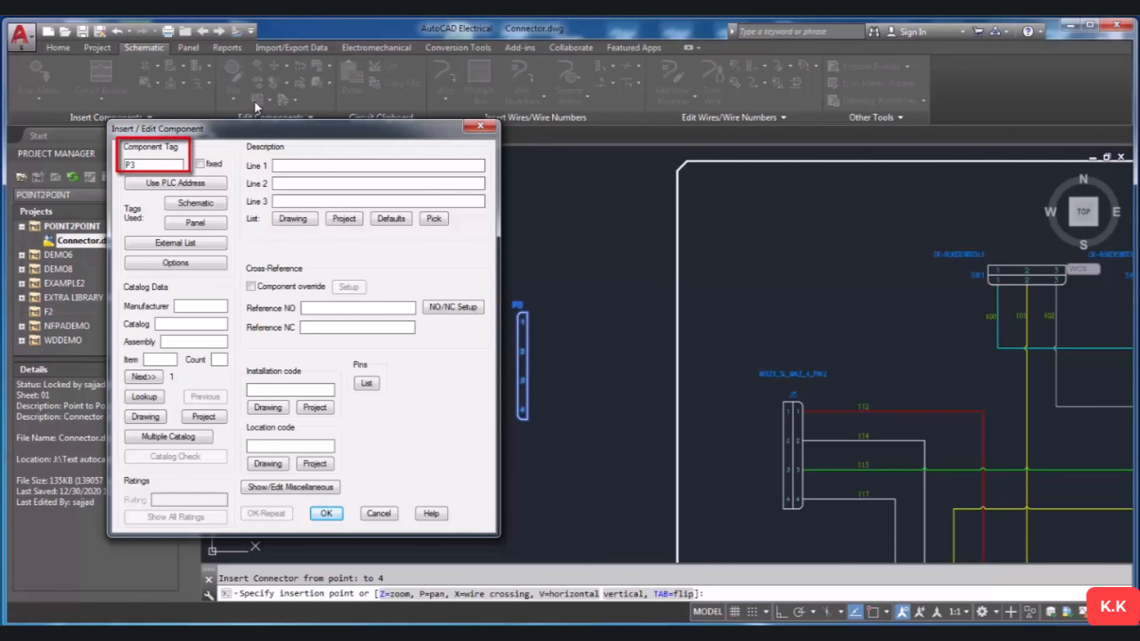
click(145, 162)
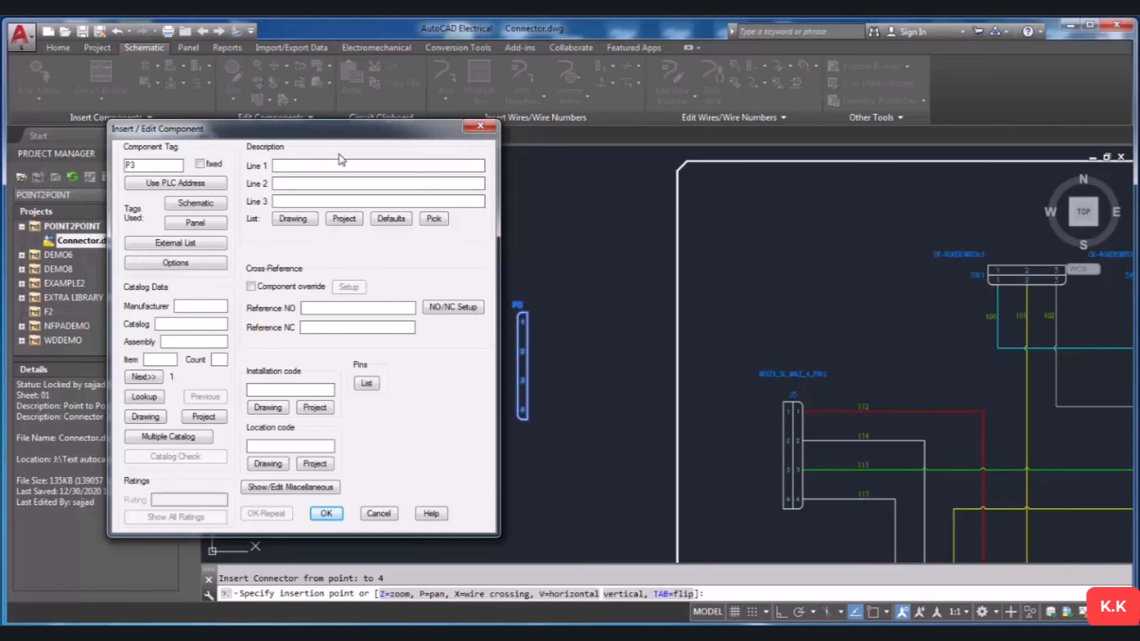
click(330, 514)
scroll(530, 392, up, 2)
scroll(530, 391, down, 2)
scroll(534, 382, up, 3)
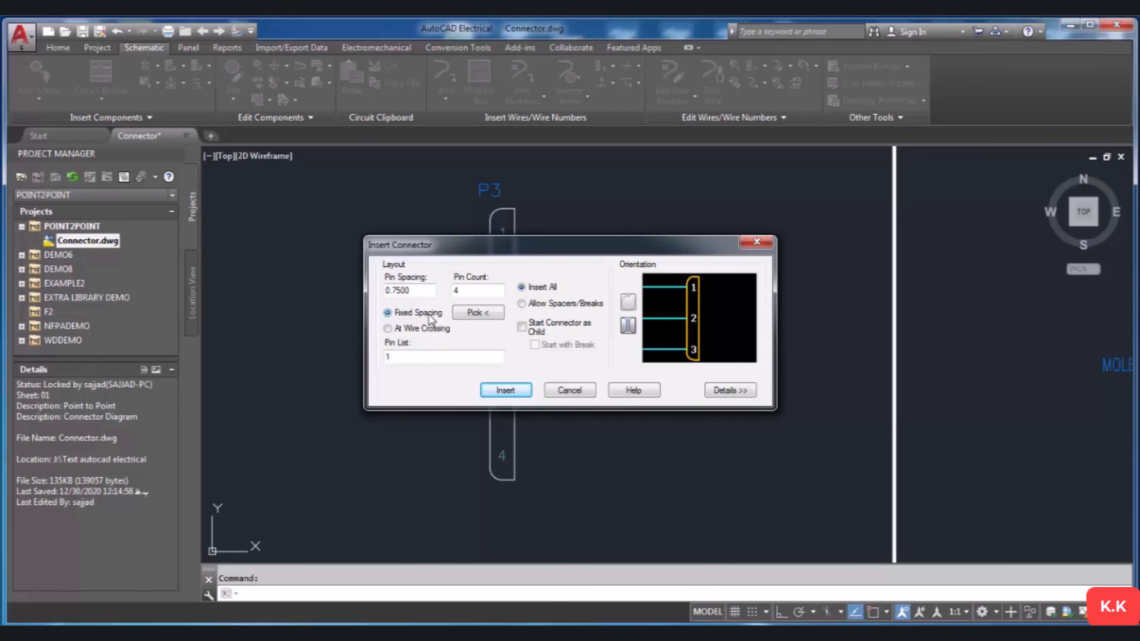
Insert a four-pin connector with fixed 0.7500 spacing across ladder rungs 1 to 4, accepting the default component data.
click(505, 390)
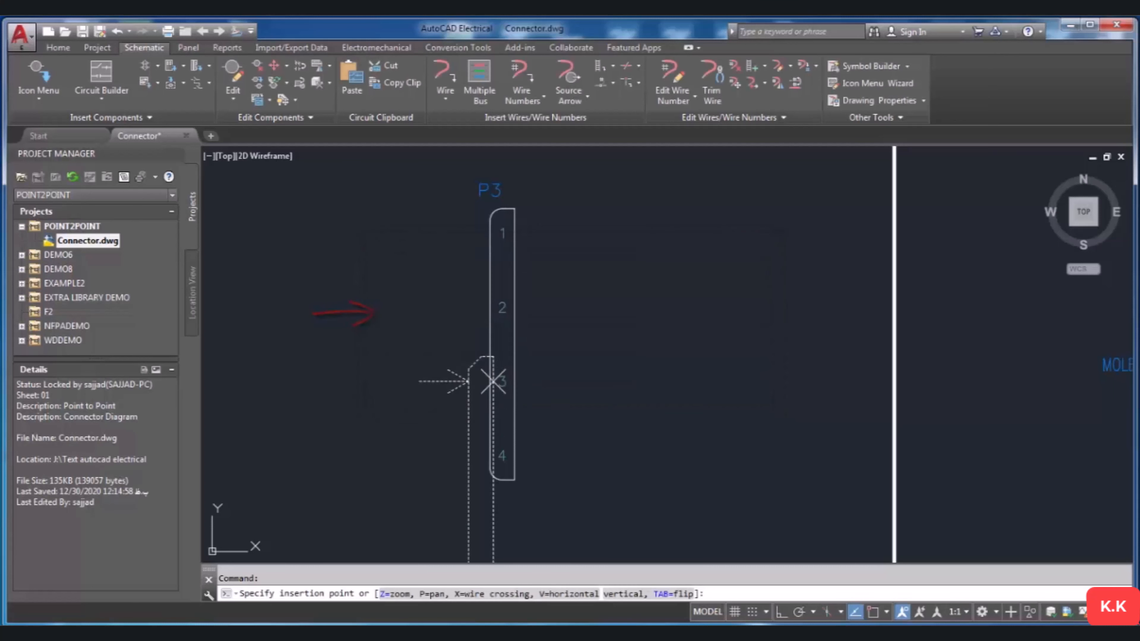
scroll(730, 313, down, 4)
scroll(731, 313, down, 2)
middle_drag(314, 386, 596, 329)
scroll(597, 329, up, 4)
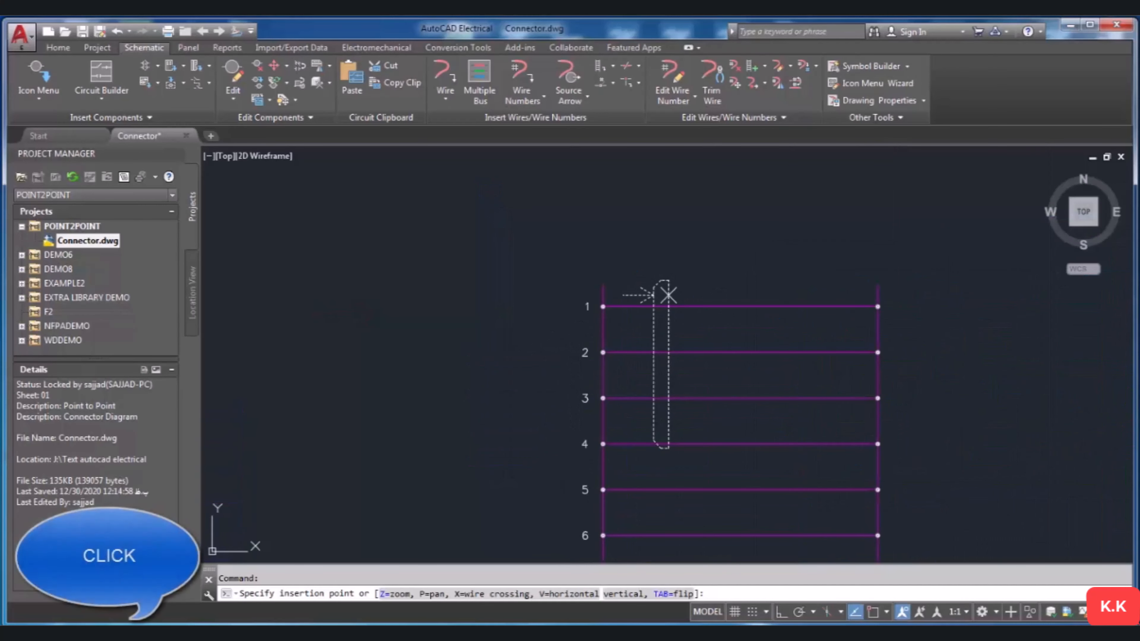
click(667, 296)
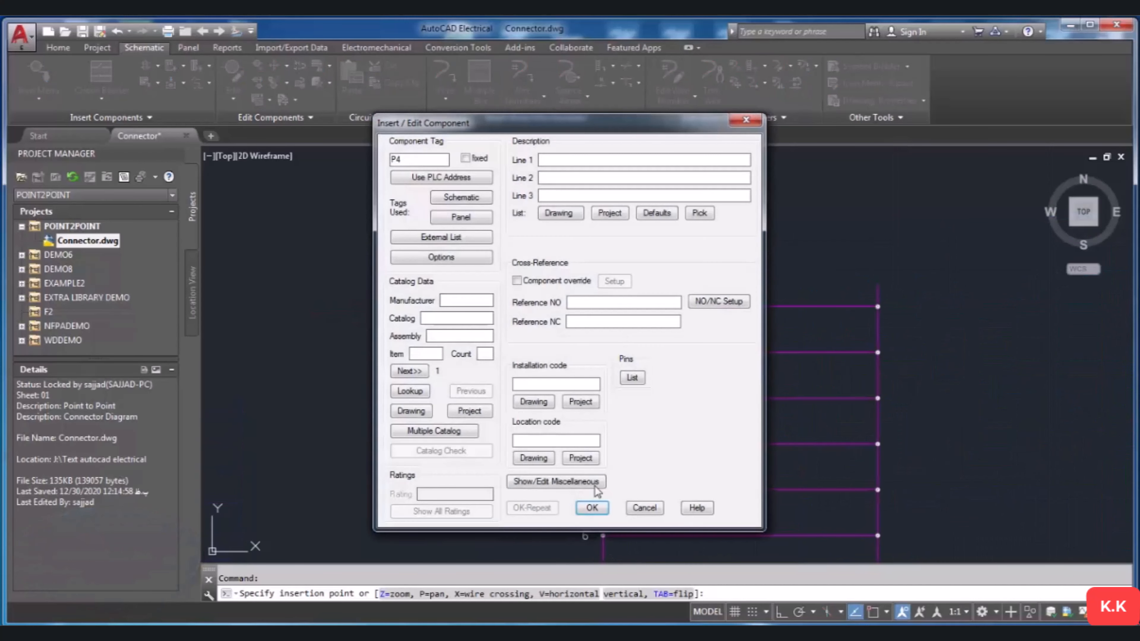
click(592, 508)
scroll(700, 332, up, 2)
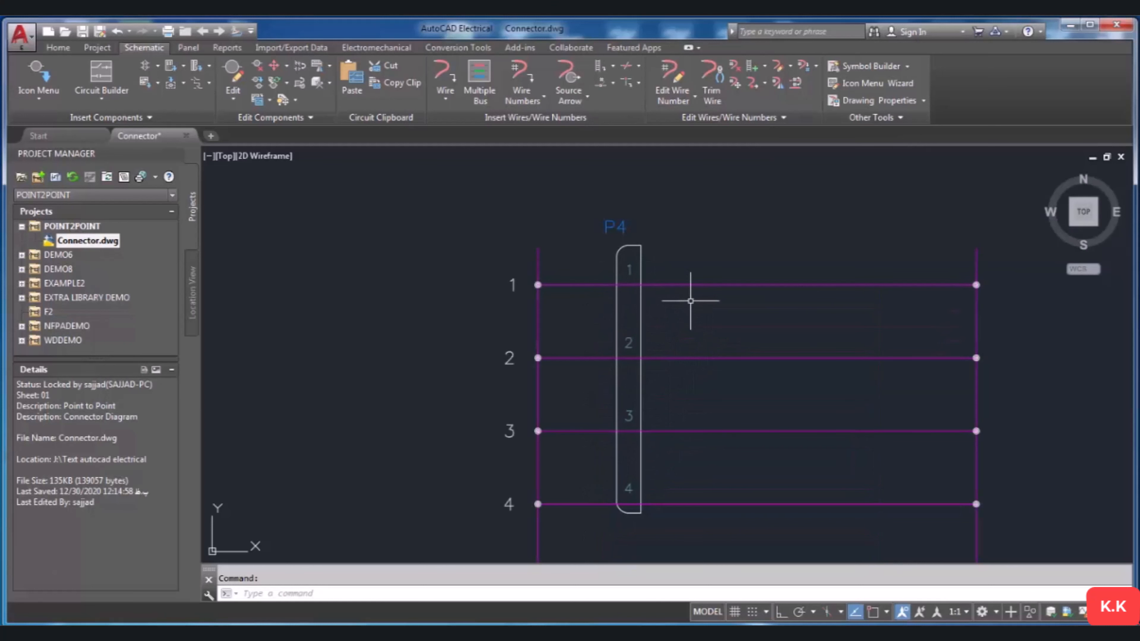
scroll(691, 304, down, 4)
scroll(690, 307, up, 2)
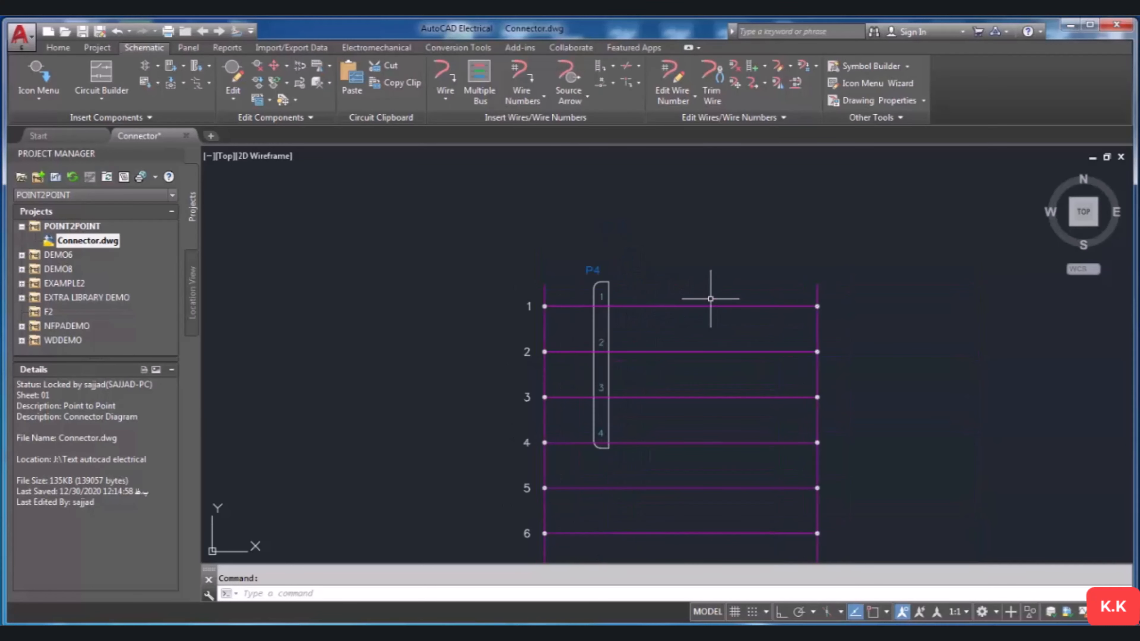
Insert a four-pin connector spaced at wire crossings on the ladder beside connector P4, accepting the default component data.
click(210, 66)
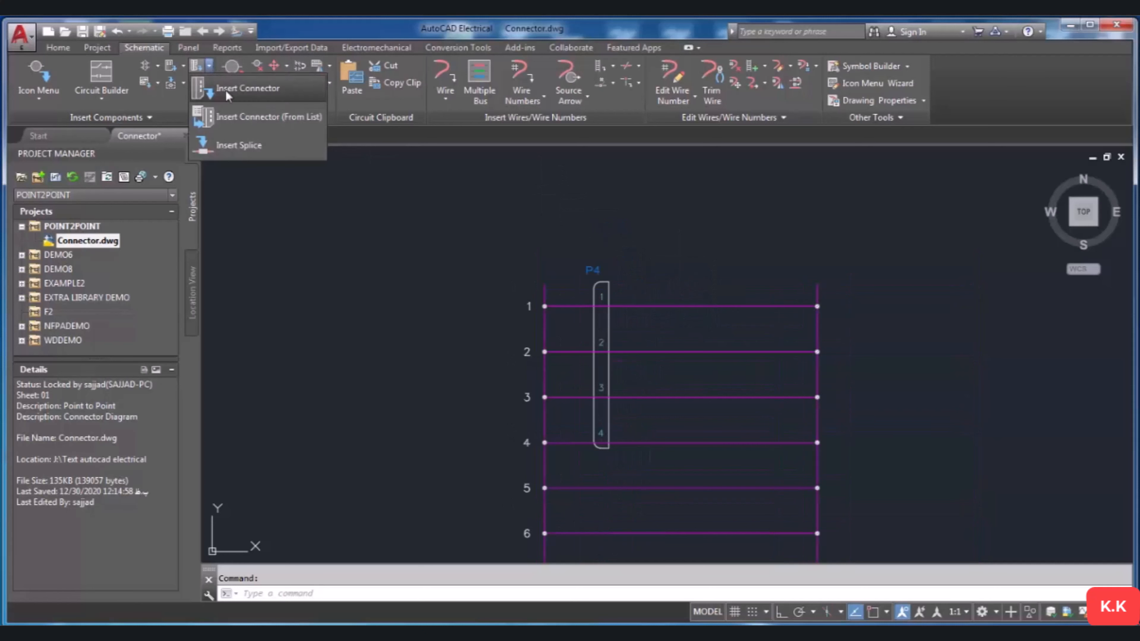
click(228, 92)
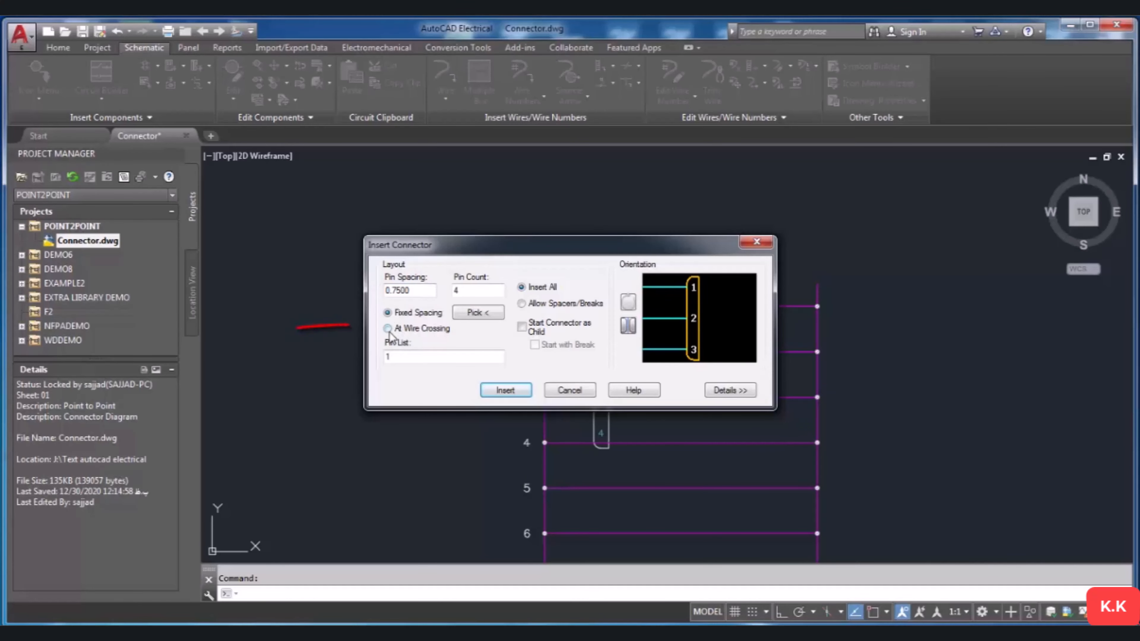
click(387, 328)
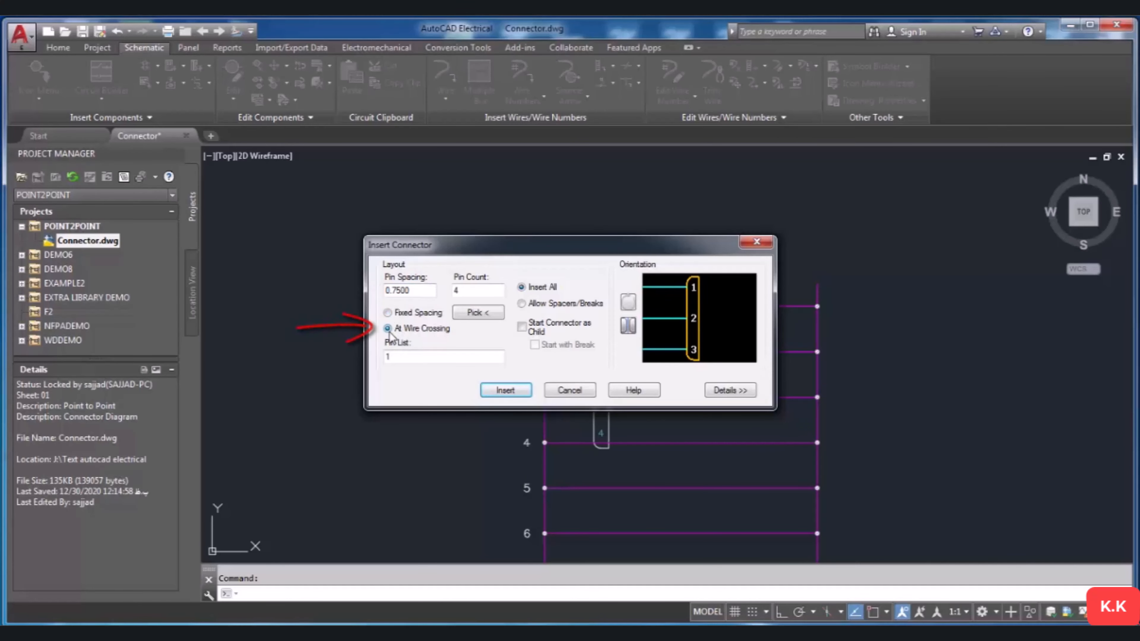
click(505, 390)
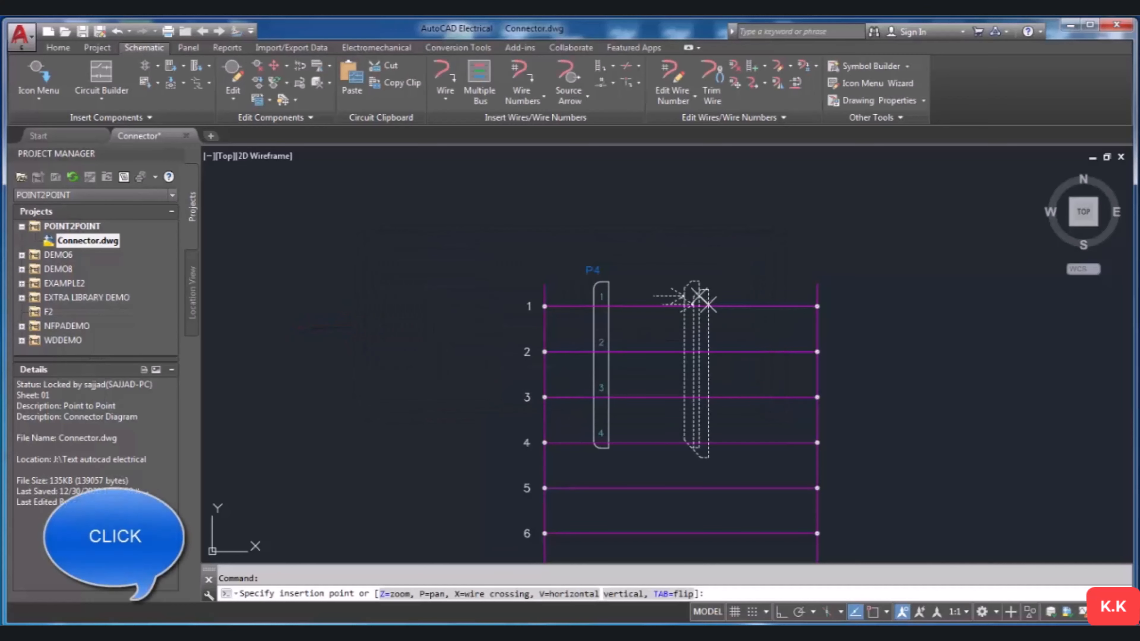
click(692, 300)
click(592, 507)
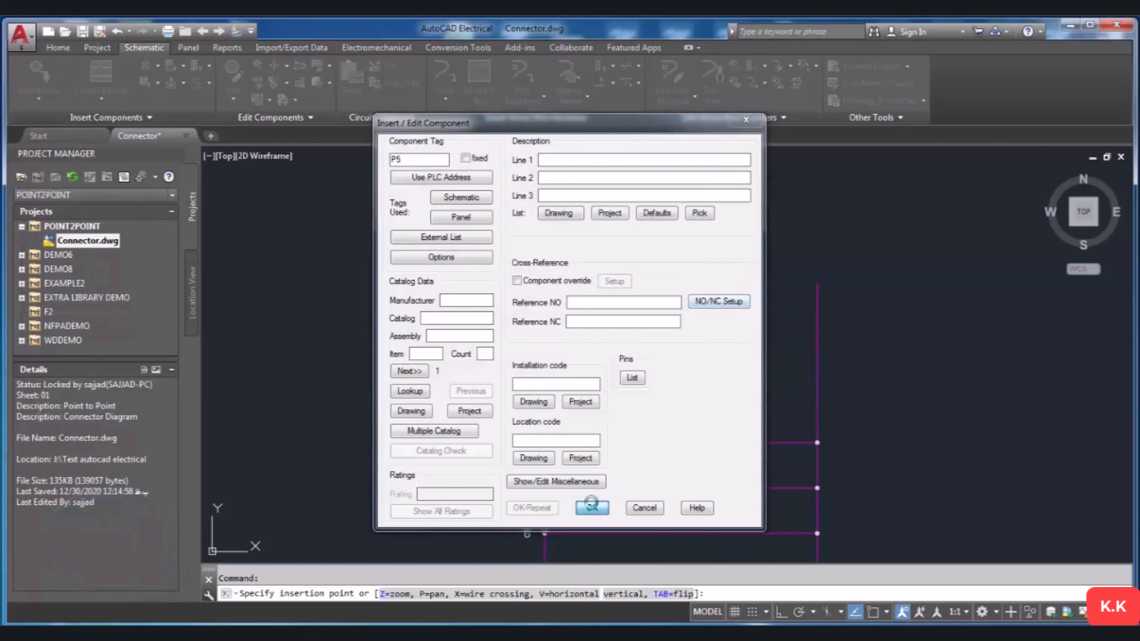
scroll(720, 374, up, 2)
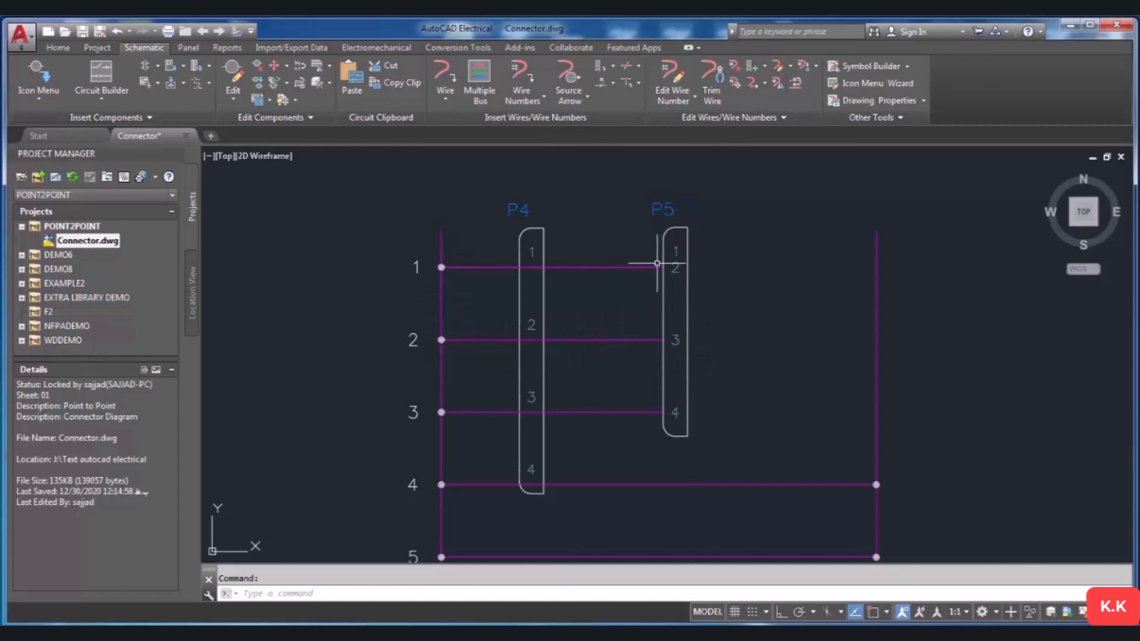
scroll(677, 335, down, 3)
scroll(677, 335, up, 4)
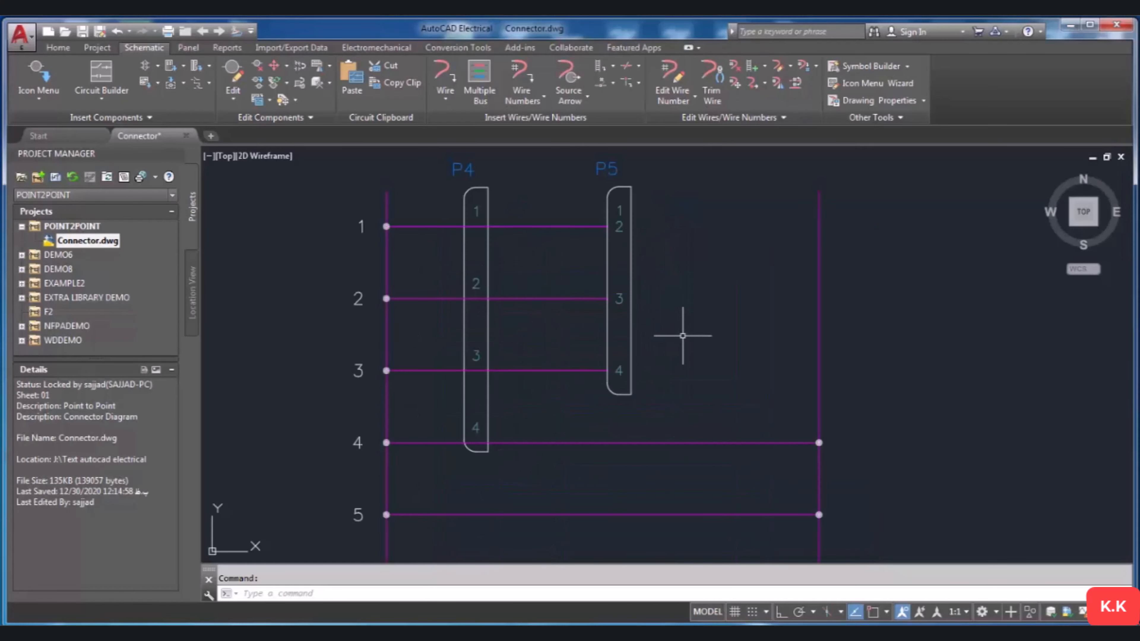
scroll(682, 331, down, 2)
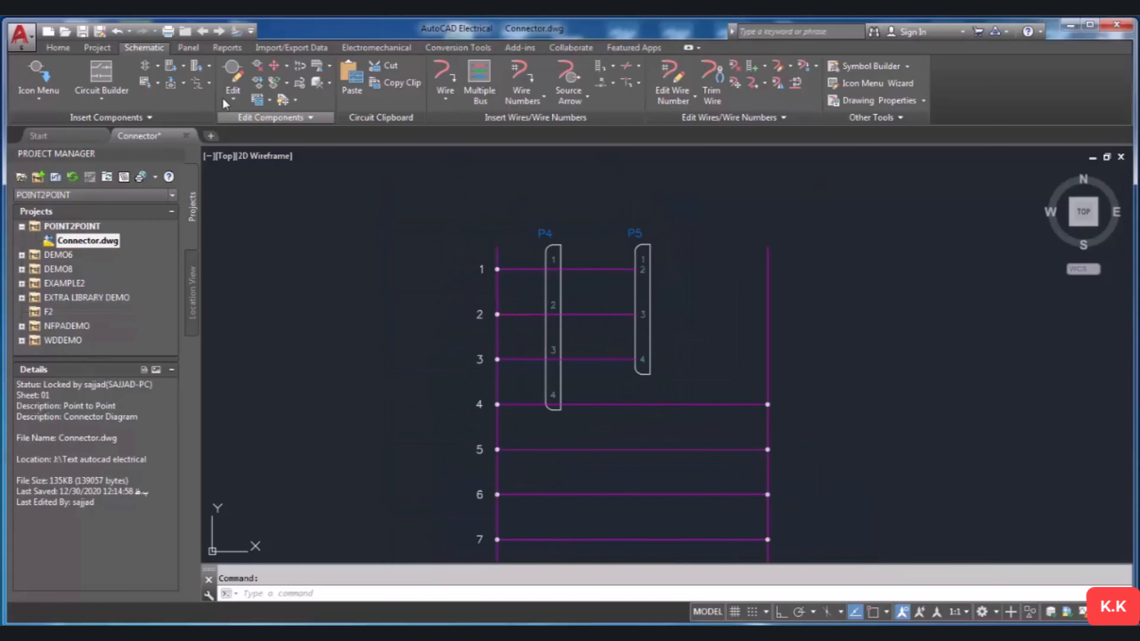
Set up another four-pin connector at wire crossings with pin list 2 and spacers/breaks allowed.
click(209, 66)
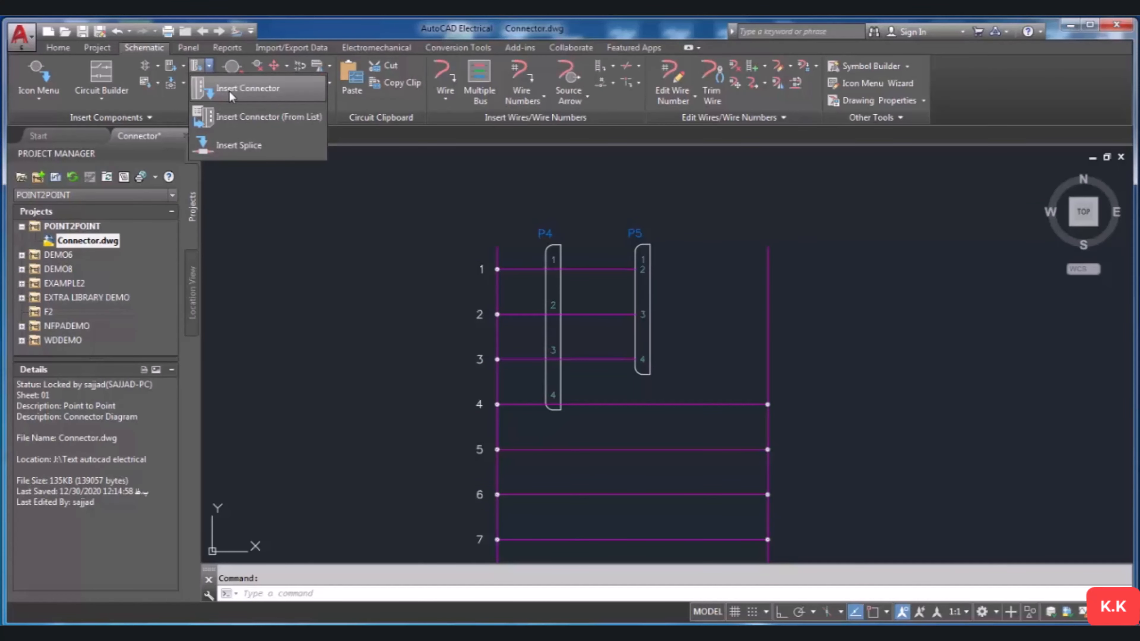
click(238, 89)
drag(556, 245, 495, 236)
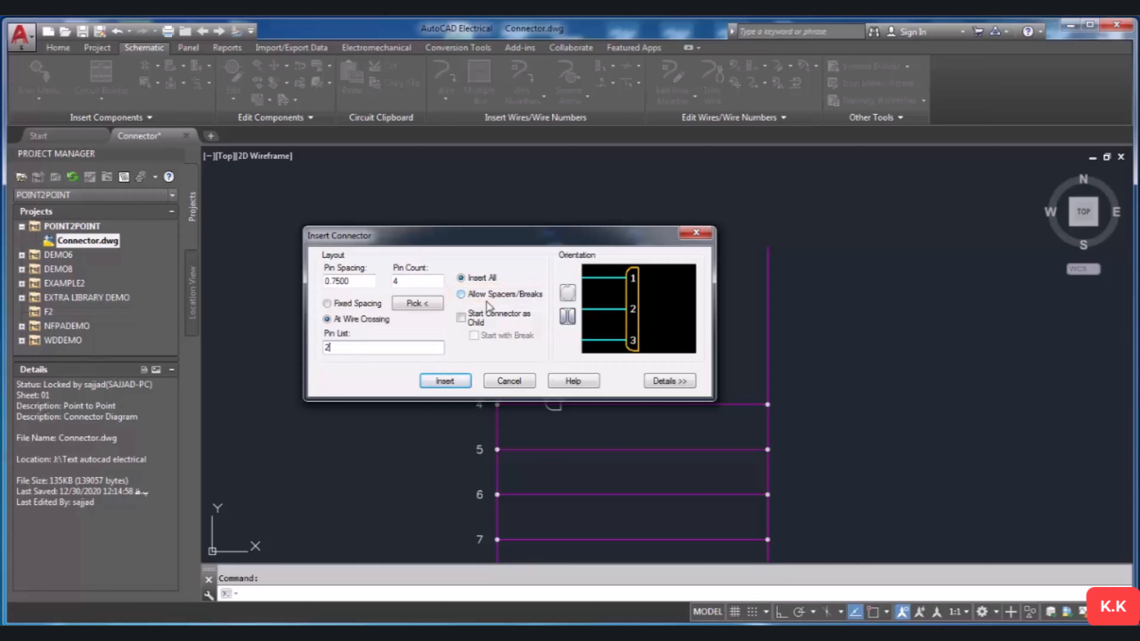
click(461, 295)
click(444, 381)
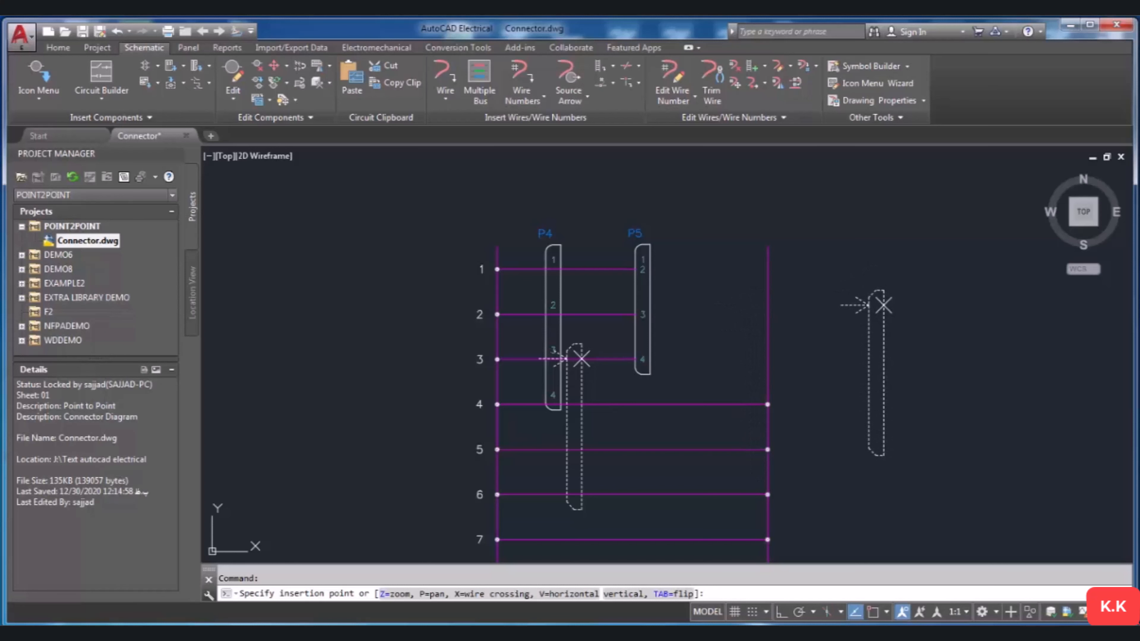
Place the four-pin connector in the empty area beside the ladder with a spacer after its second pin, accepting the default component data.
click(581, 359)
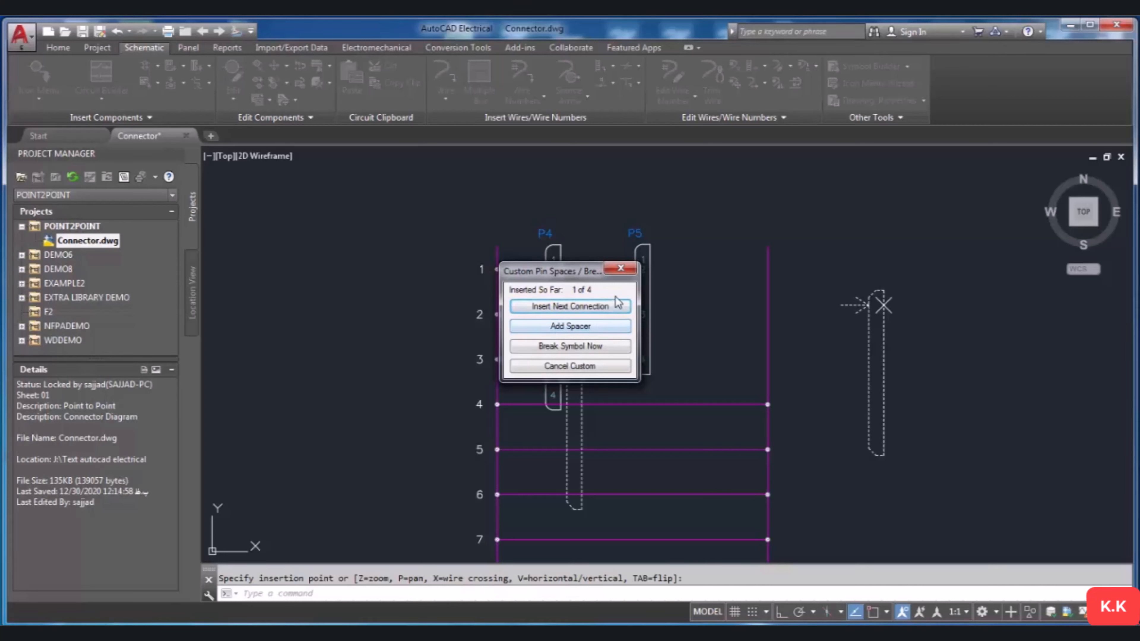
click(613, 310)
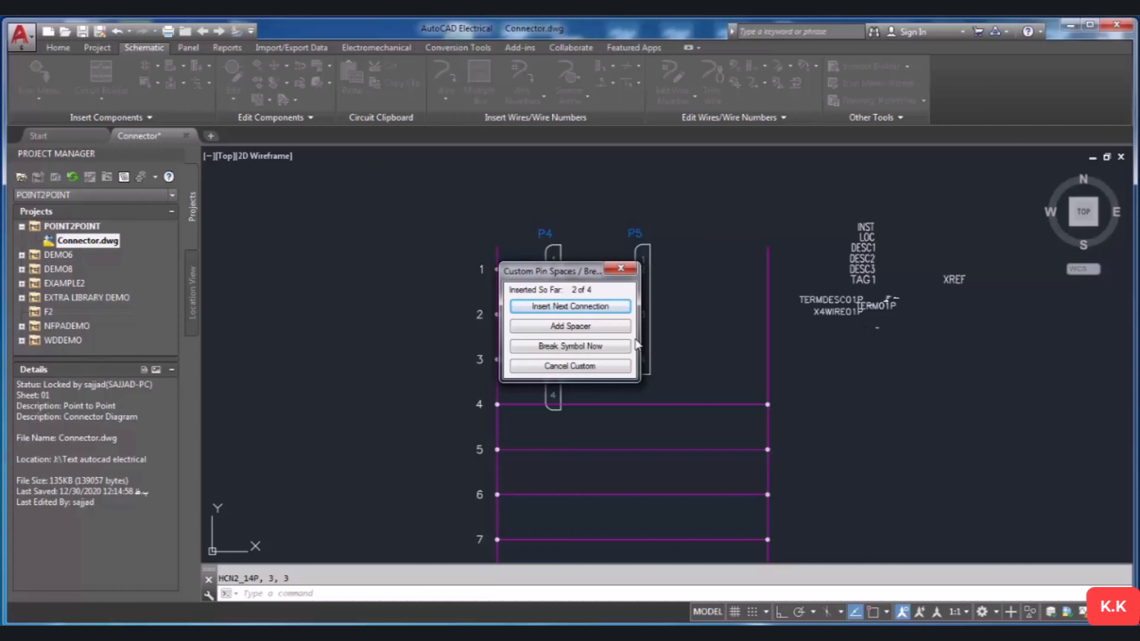
click(572, 328)
click(613, 312)
click(612, 311)
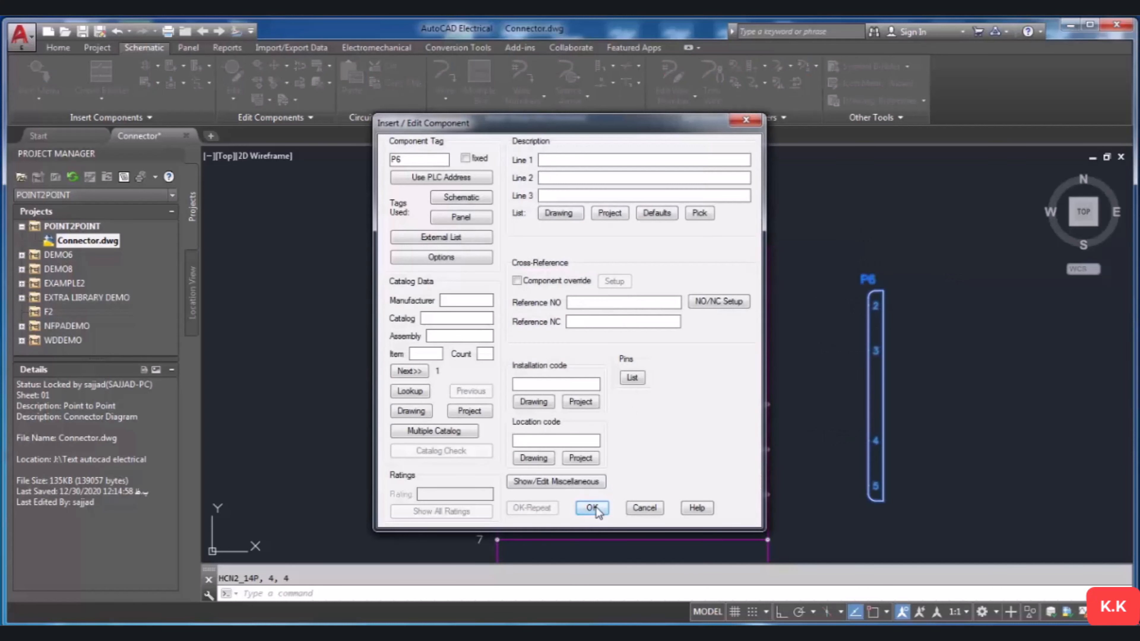
click(592, 508)
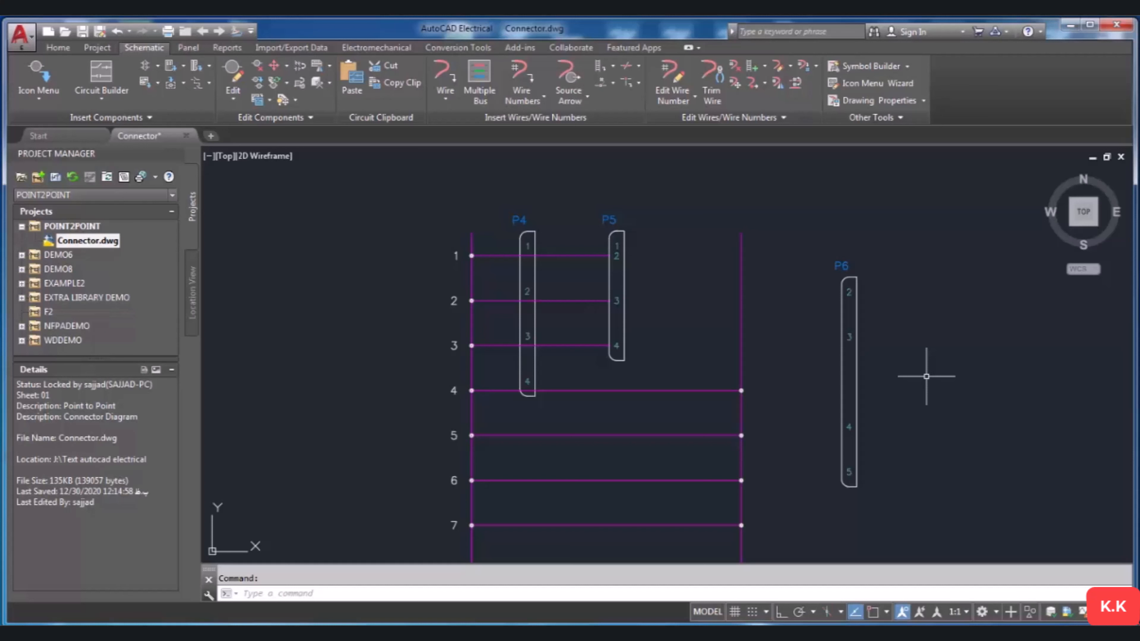
Start another connector insertion and preview the connector in horizontal and vertical orientation.
click(209, 69)
click(252, 86)
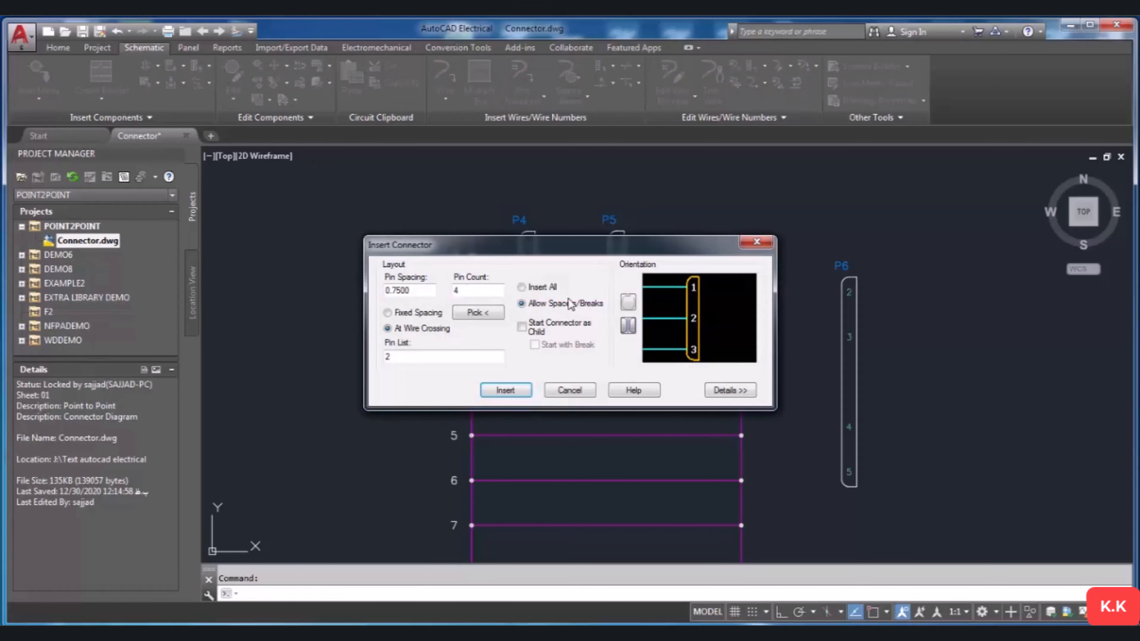
drag(623, 252, 611, 230)
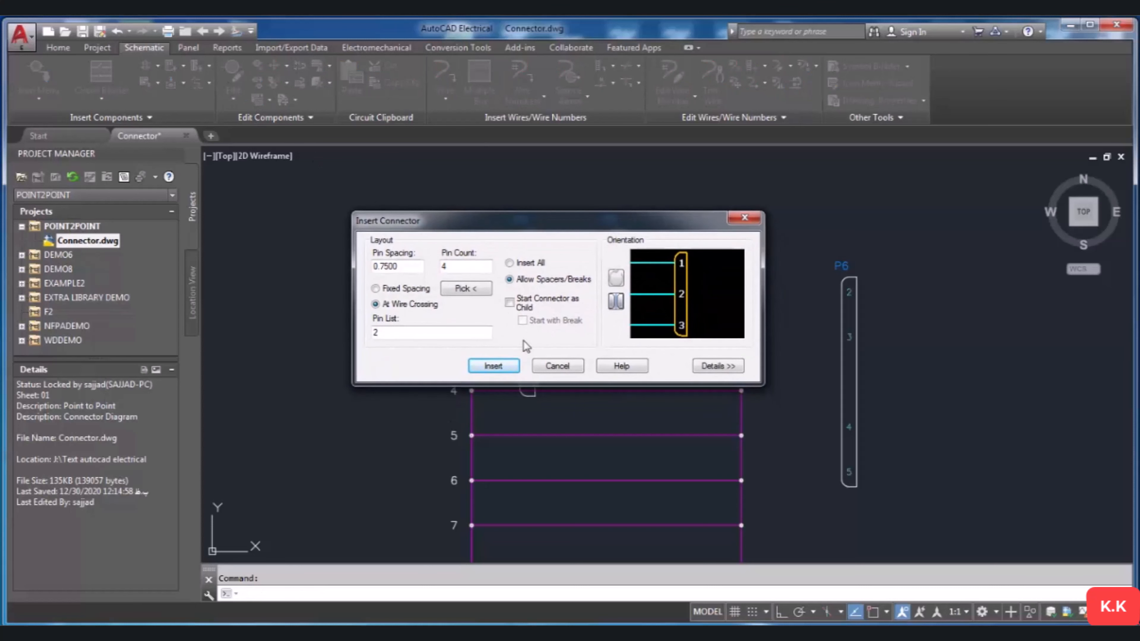
click(616, 278)
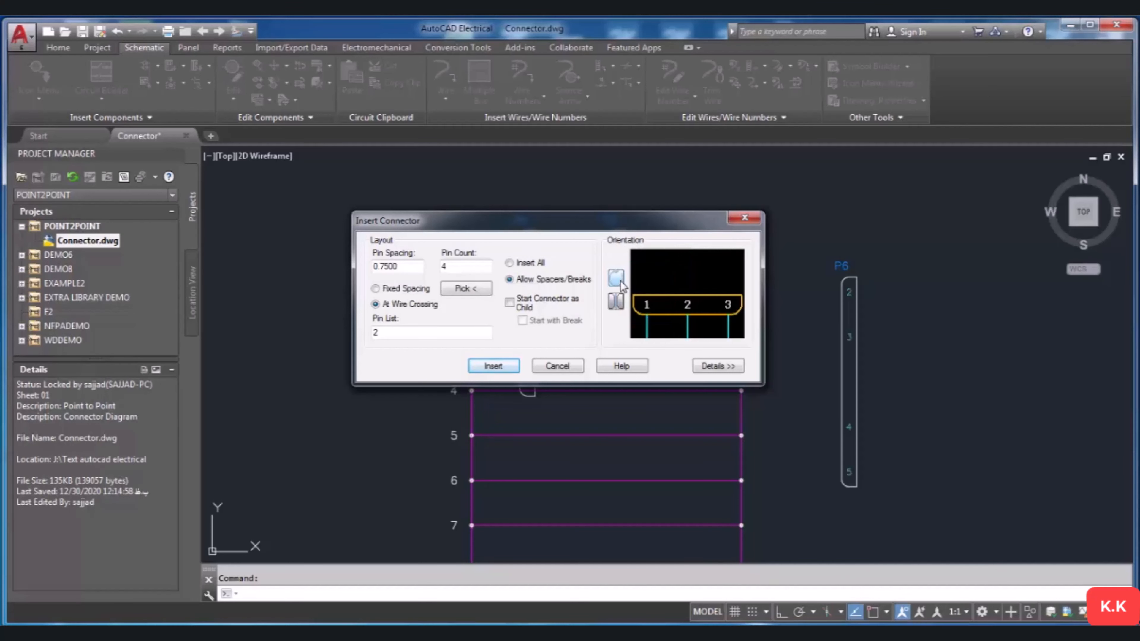
click(617, 278)
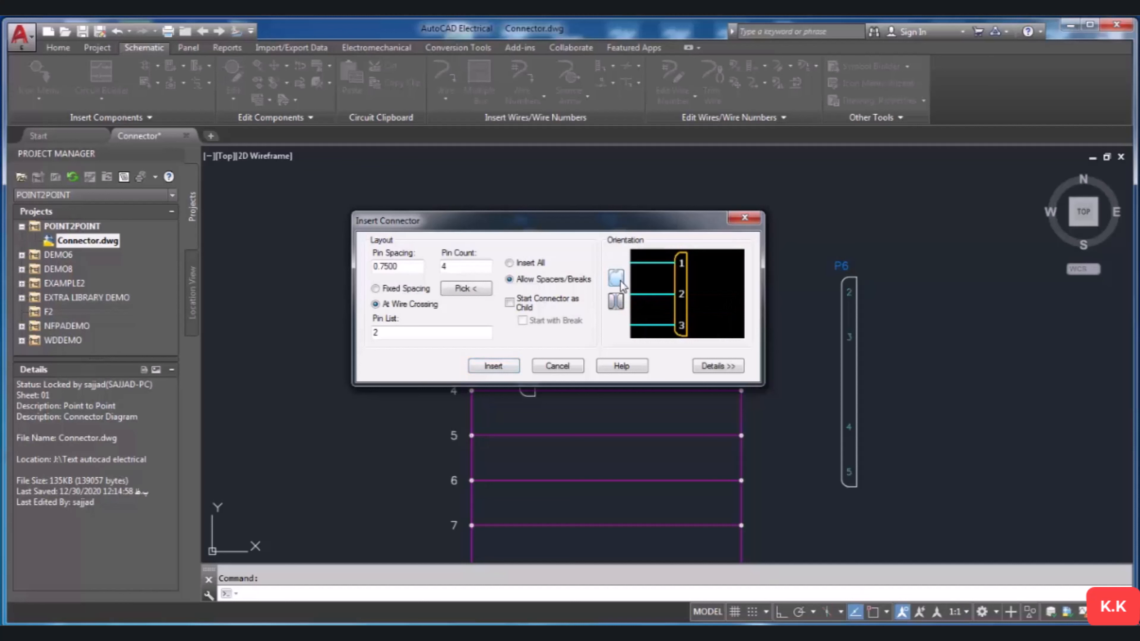
click(617, 278)
click(618, 279)
click(619, 279)
click(618, 279)
Preview the vertical connector flipped with its wires on the opposite side, returning to the original direction.
click(616, 302)
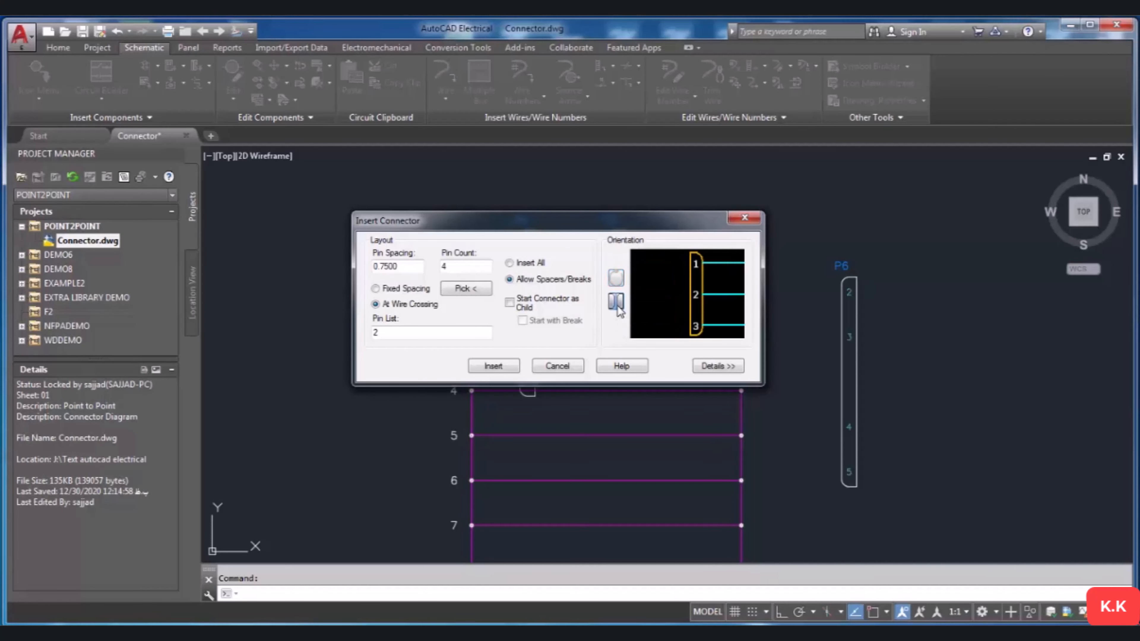
click(617, 301)
click(617, 303)
click(616, 303)
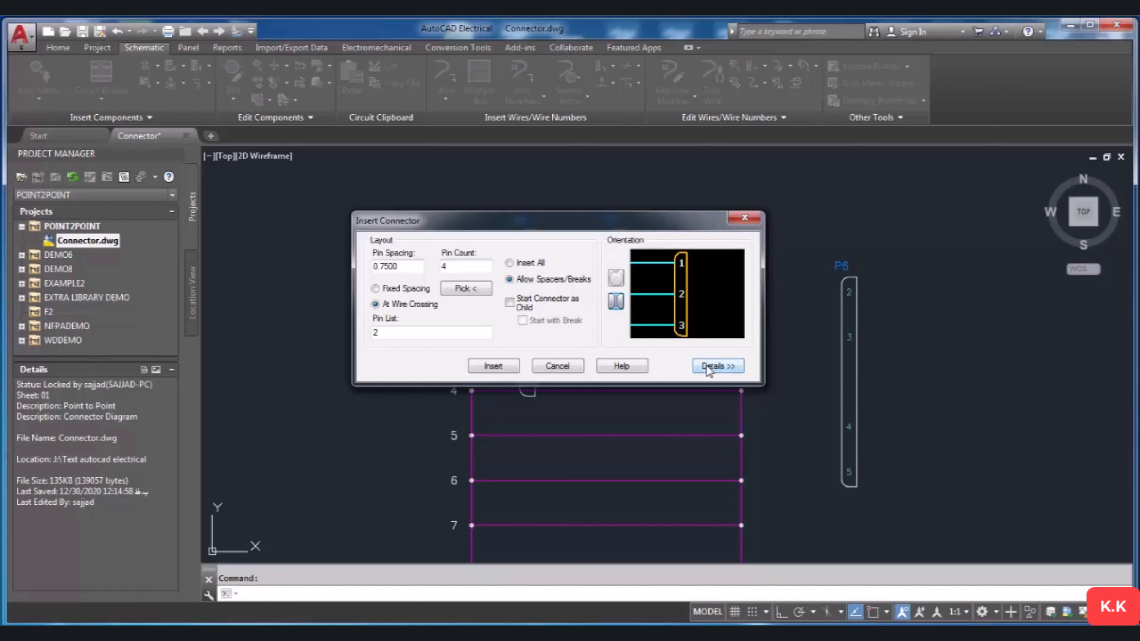
Show the detailed connector options, preview the Receptacle Only type, and set the type to Plug / Receptacle Combination.
click(717, 366)
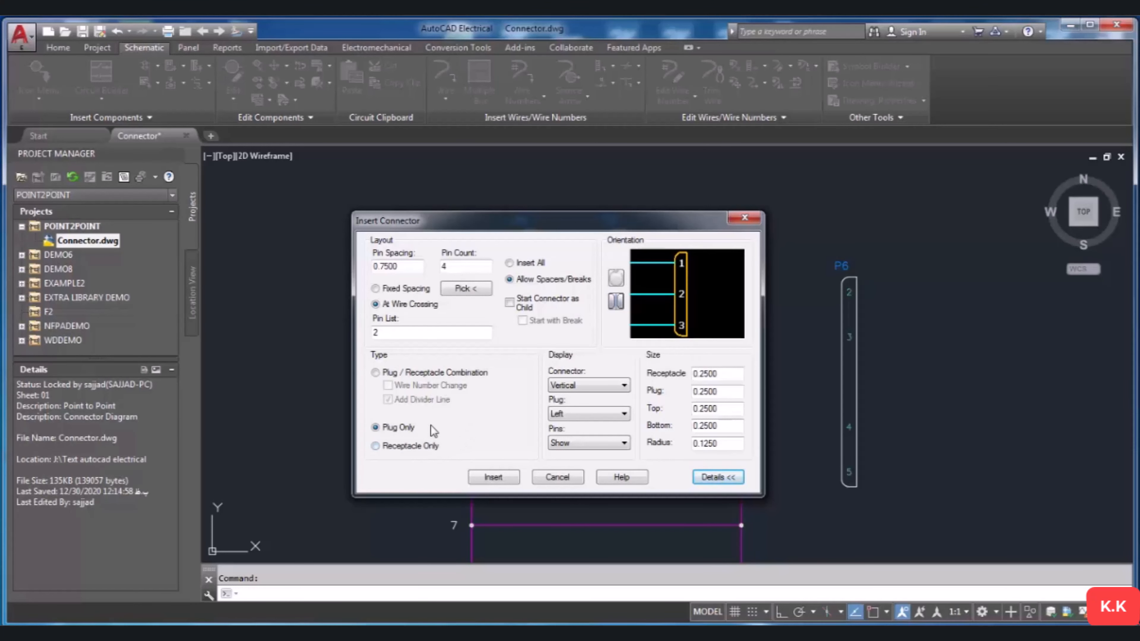
click(374, 447)
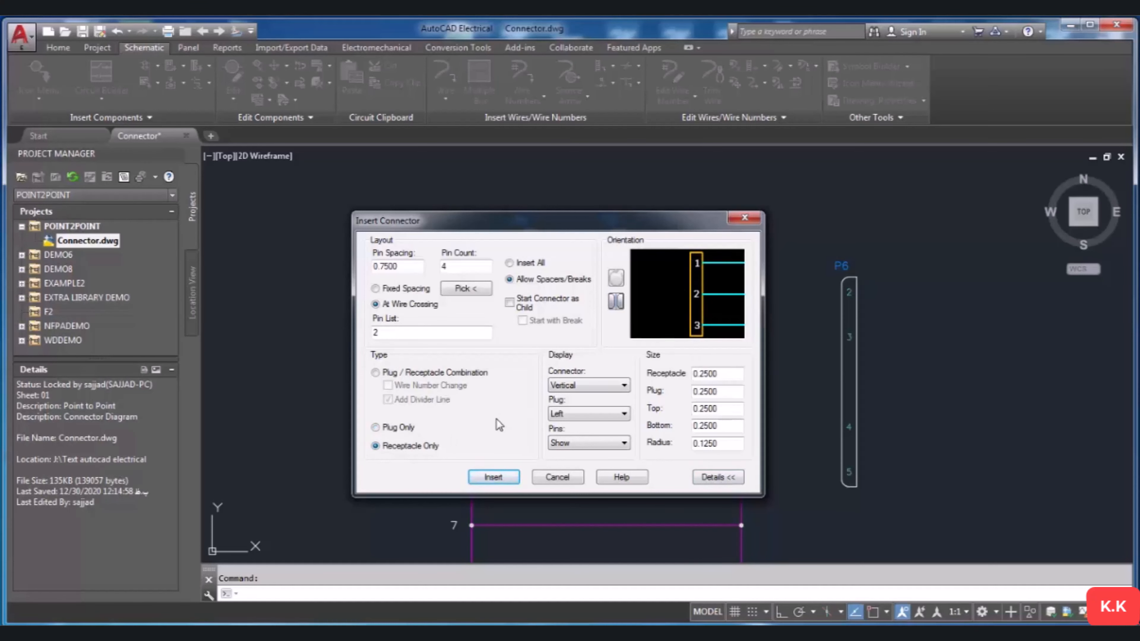
click(376, 372)
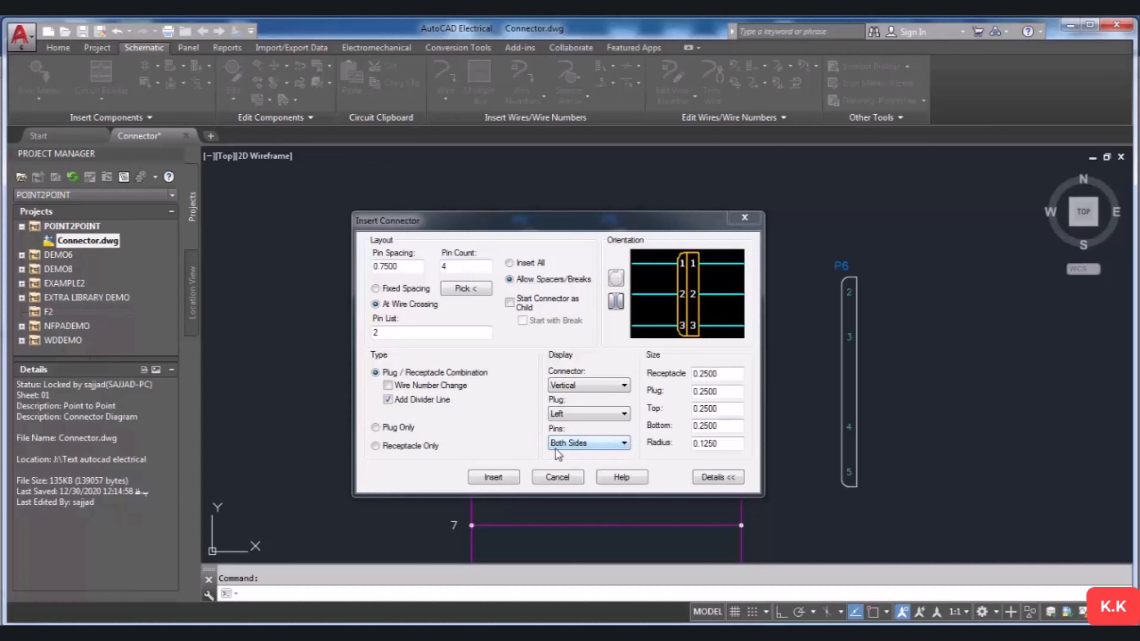
Preview the combination connector's pin display as Plug Side and Receptacle Side, and set it to Hide Both.
click(583, 444)
click(584, 449)
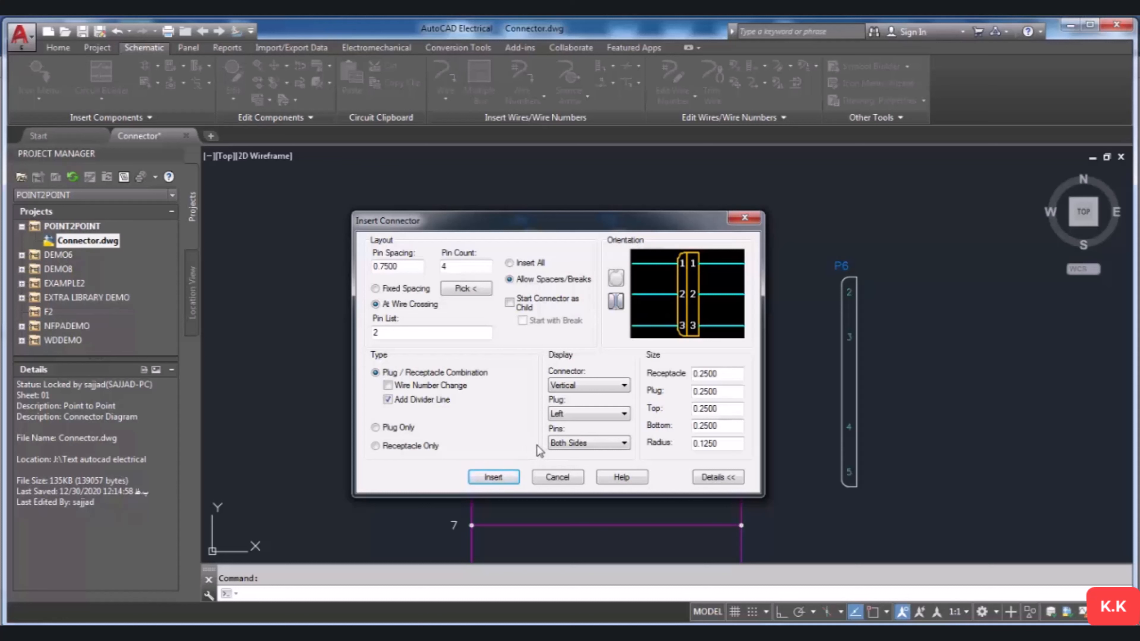
click(592, 444)
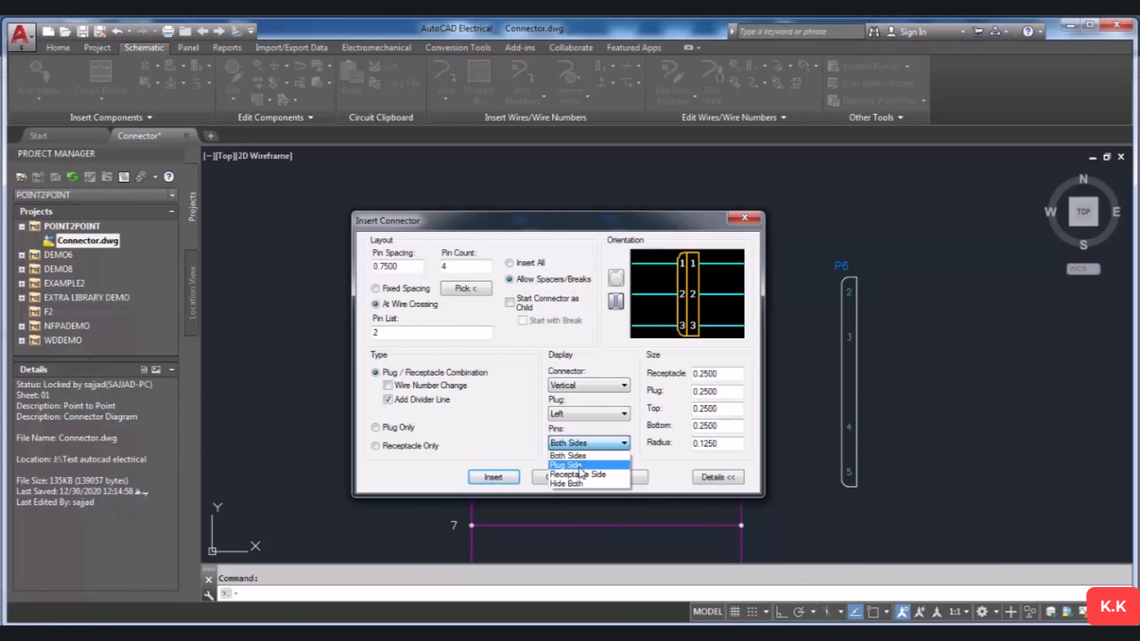
click(590, 467)
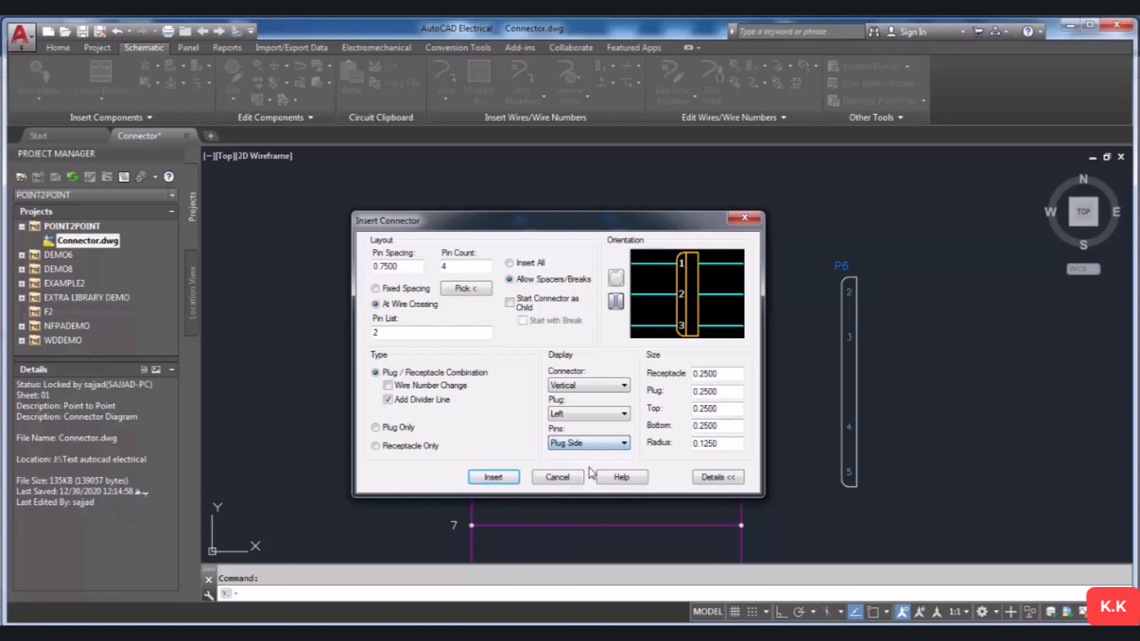
click(599, 446)
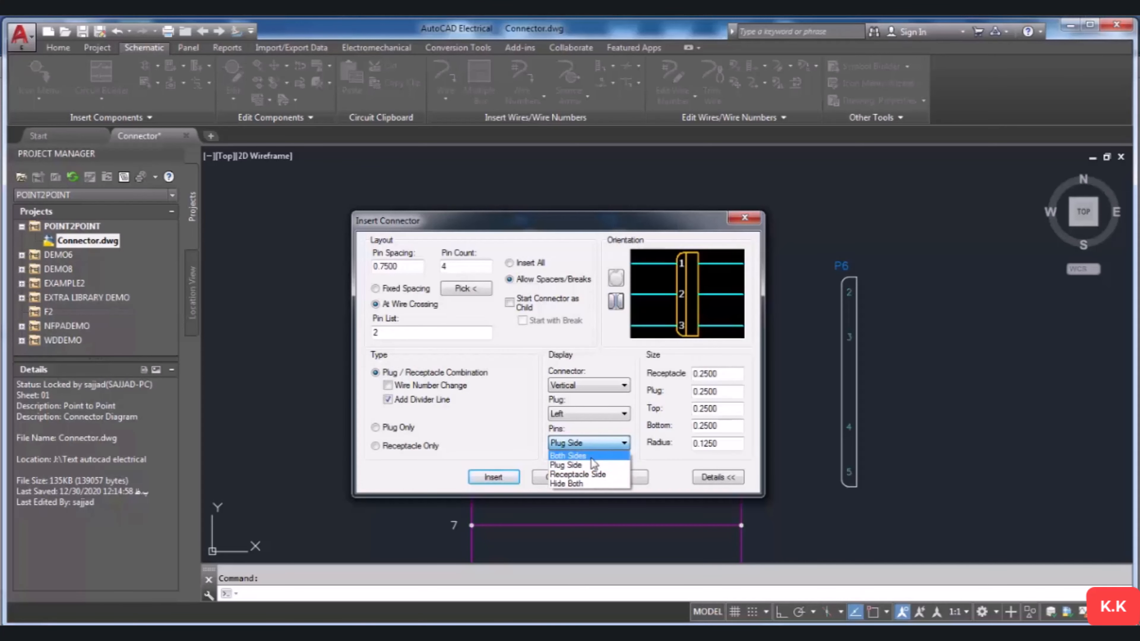
click(595, 475)
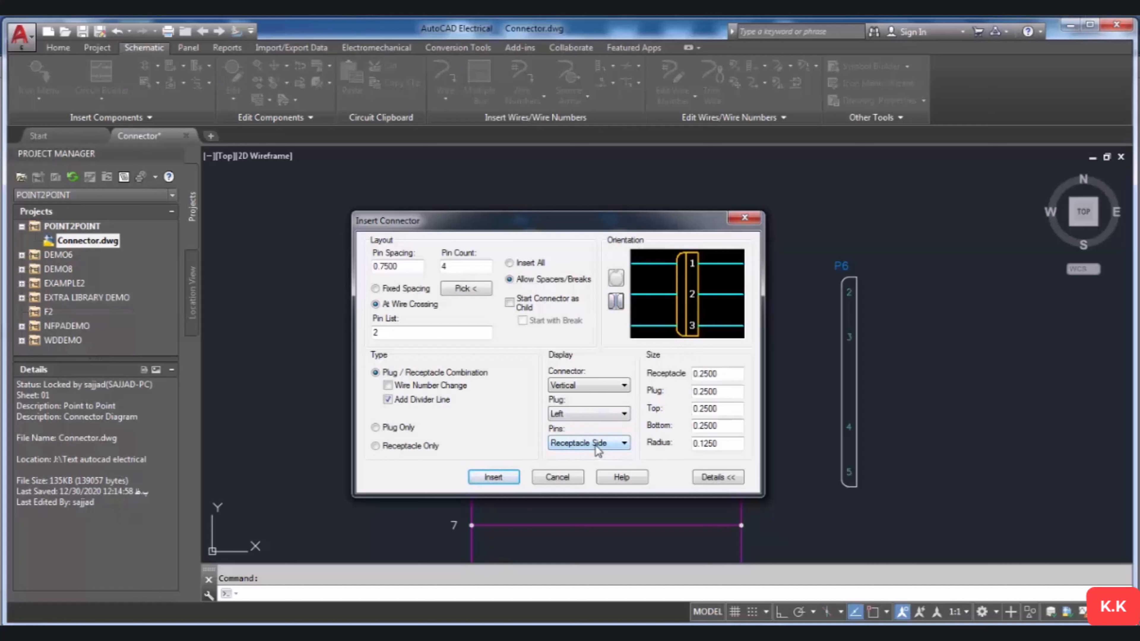
click(595, 445)
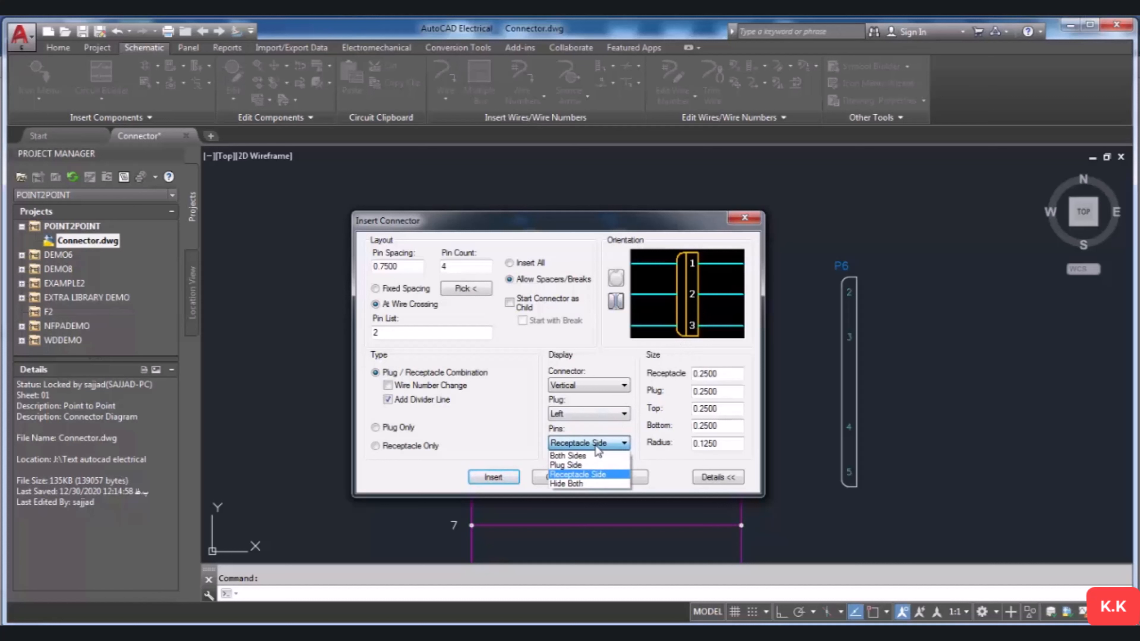
click(587, 485)
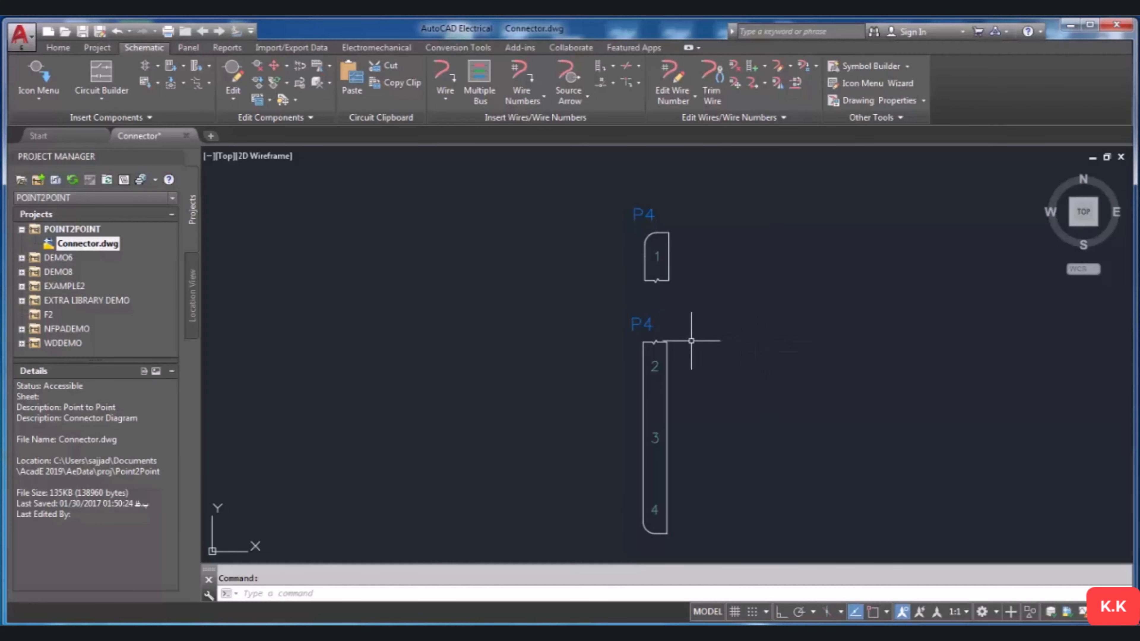
Set up a vertical four-pin connector with fixed 0.7500 spacing, pin list 1 and spacers/breaks allowed.
scroll(754, 301, up, 2)
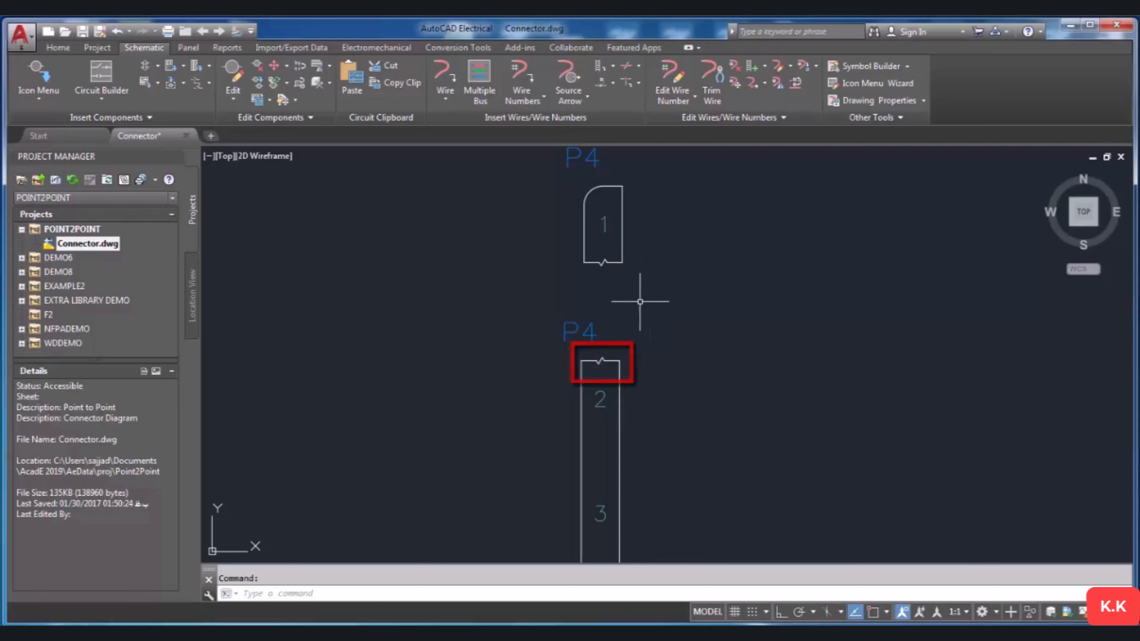
scroll(692, 298, down, 1)
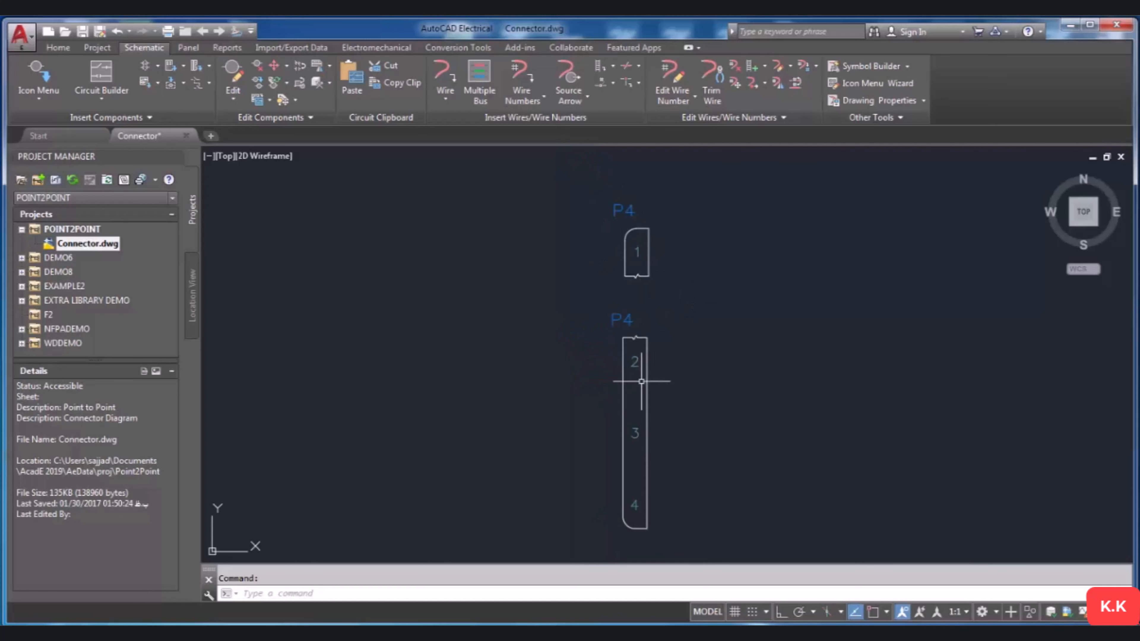
scroll(642, 382, down, 1)
scroll(698, 354, up, 1)
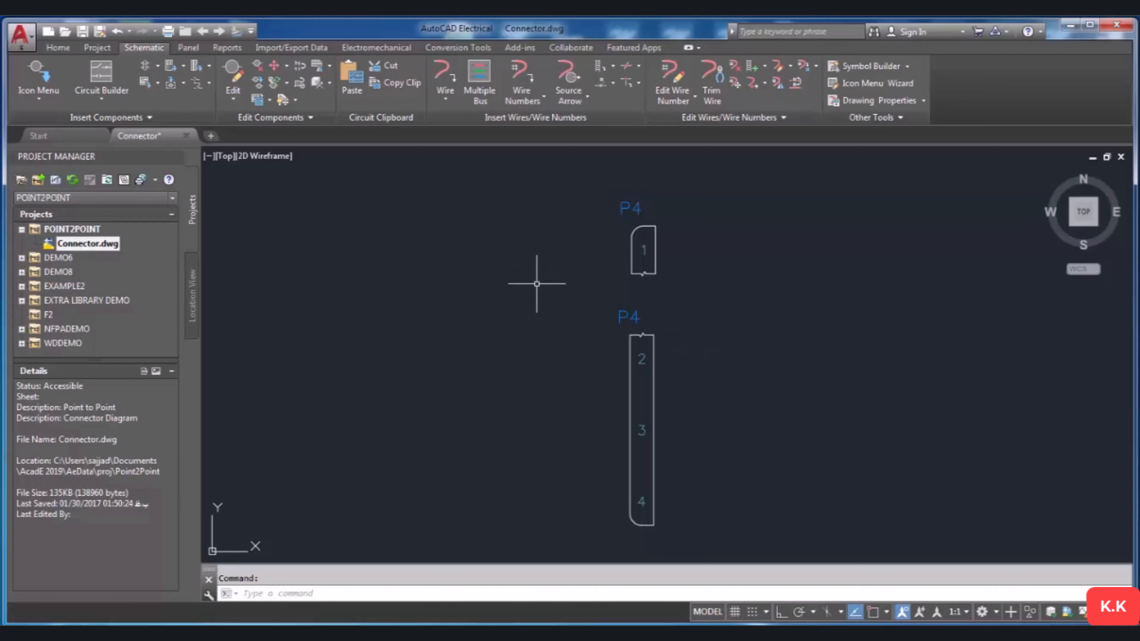
scroll(537, 284, down, 1)
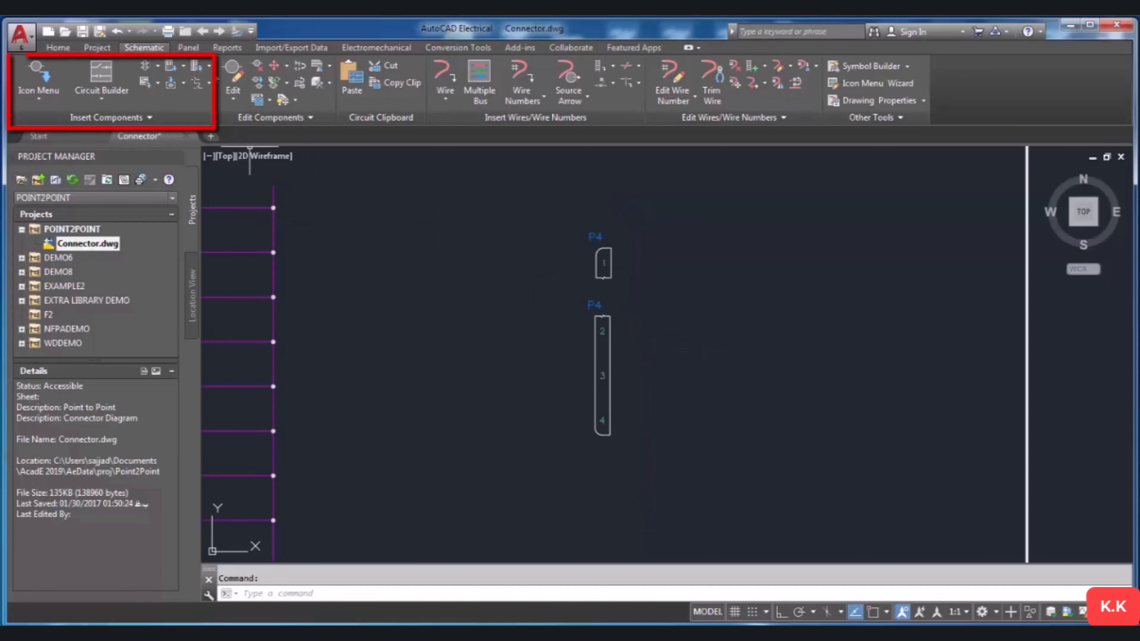
click(210, 67)
click(251, 84)
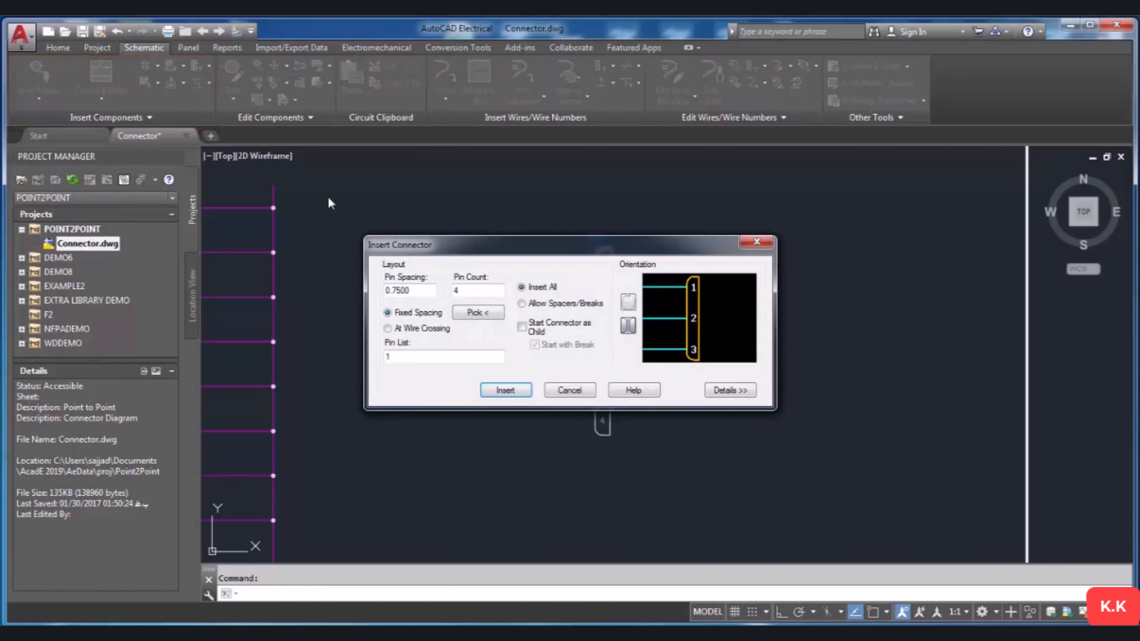
drag(588, 254, 530, 252)
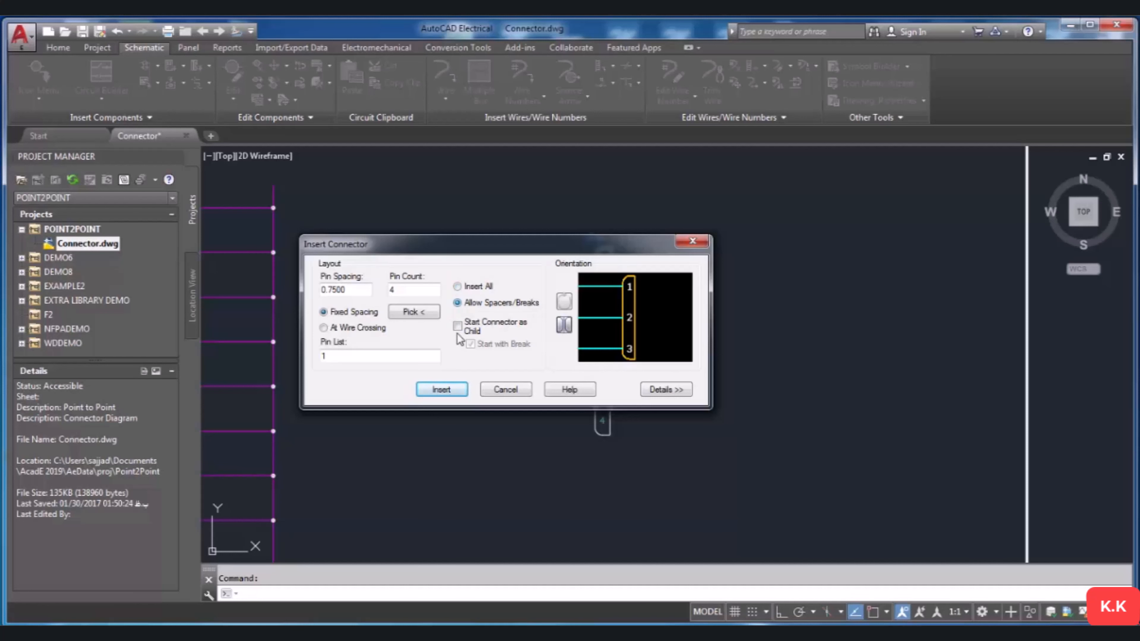
click(454, 389)
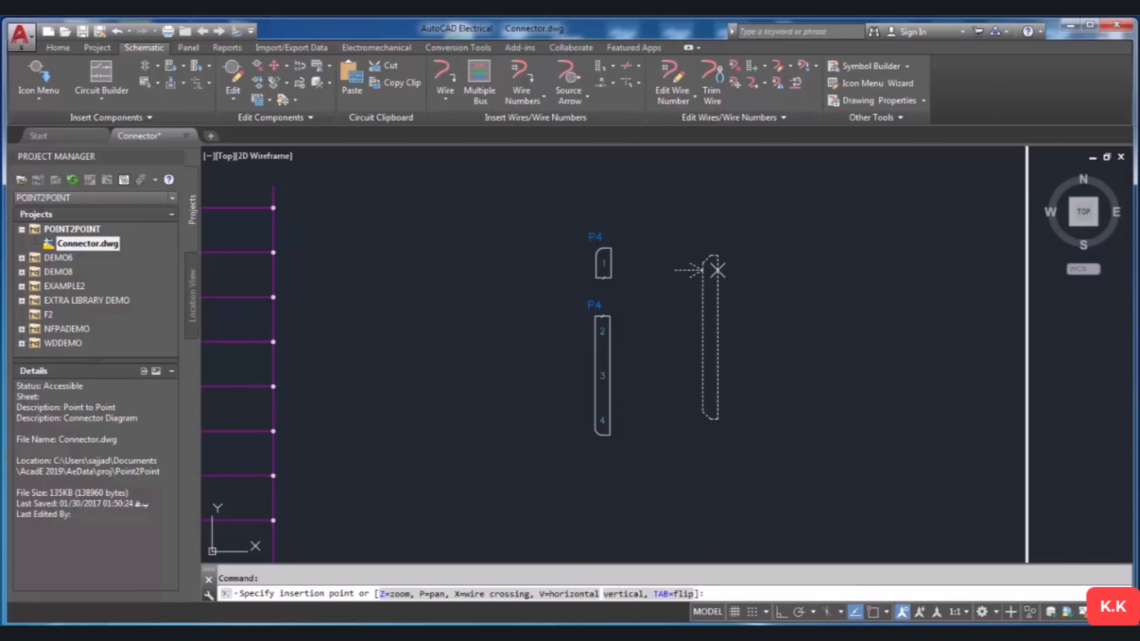
Place the connector beside the broken P4 connector and break the symbol after its first pin.
scroll(714, 265, up, 2)
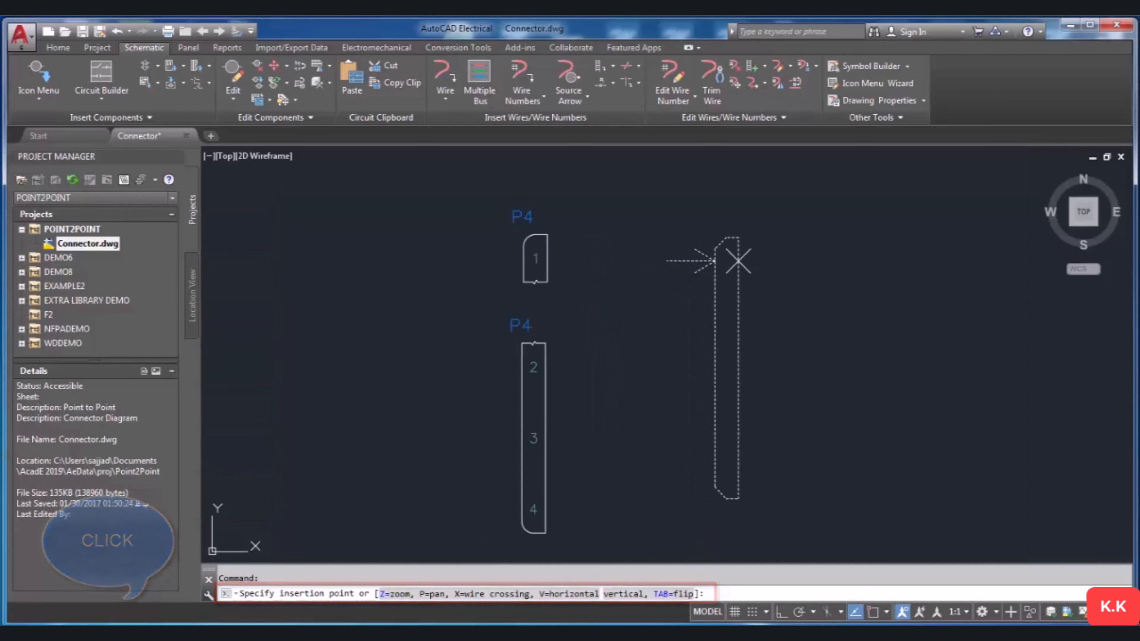
click(735, 259)
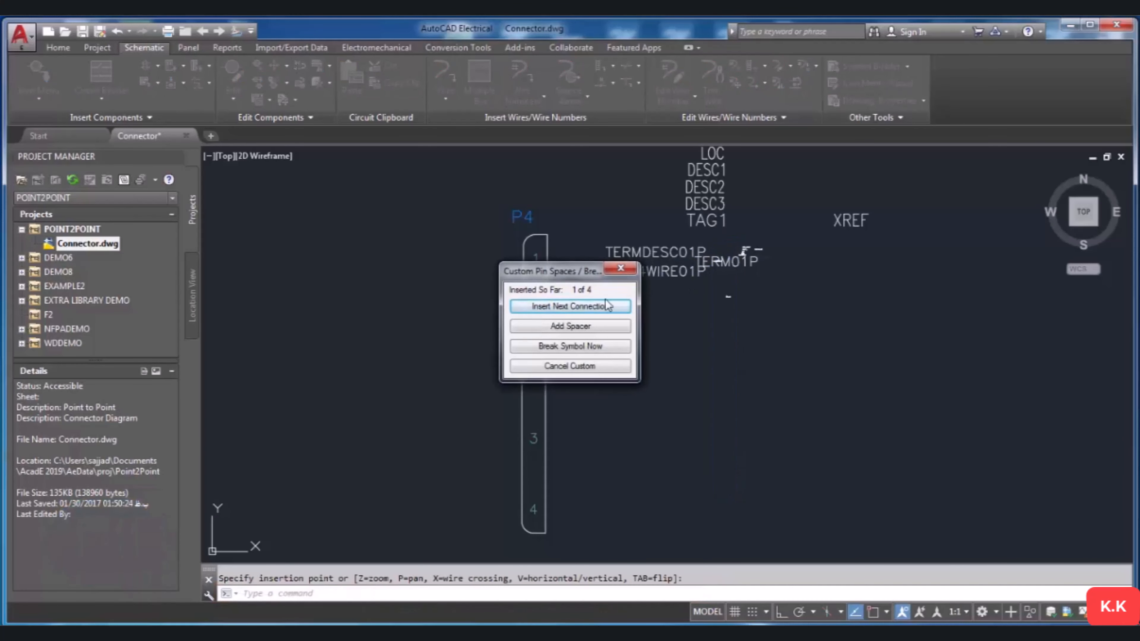
drag(549, 276, 501, 274)
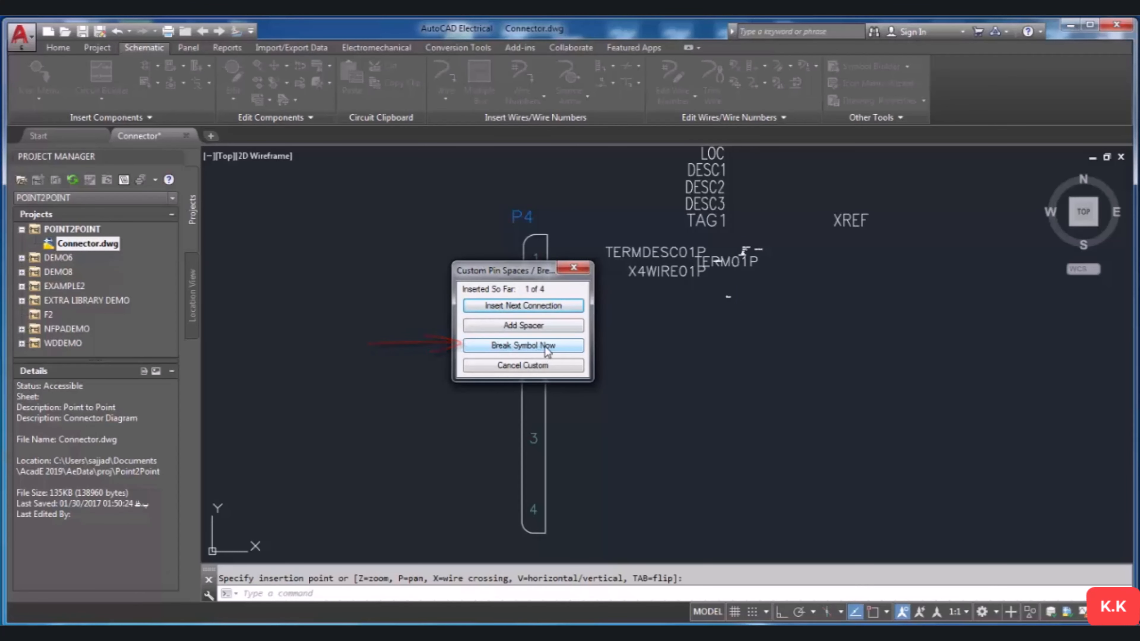
click(523, 347)
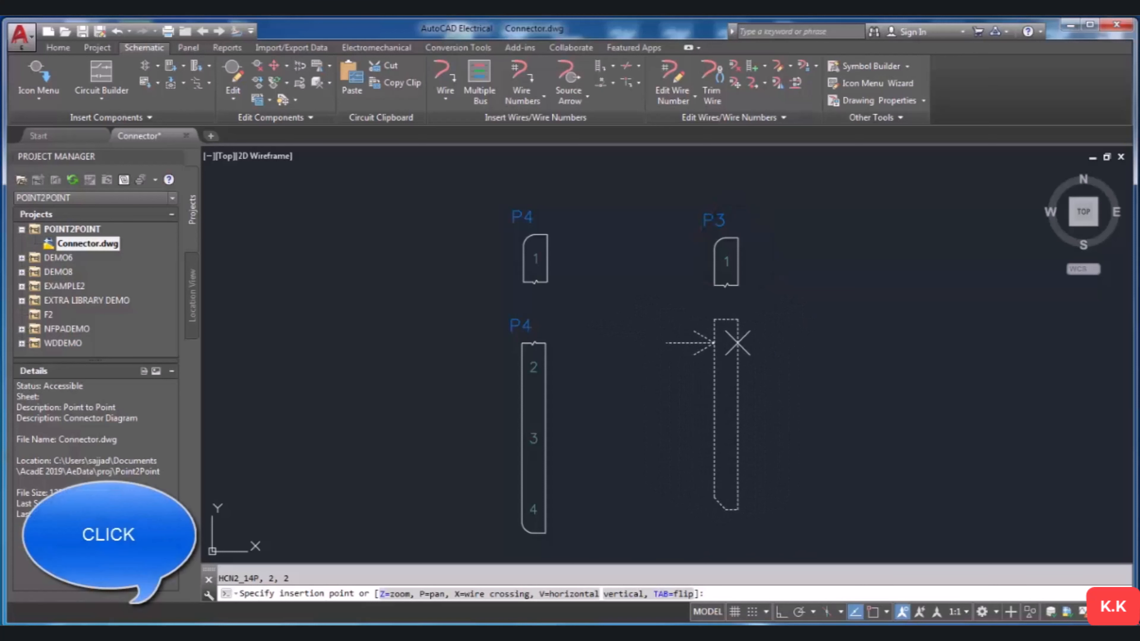
Place the rest of the broken P3 connector below its first section, using 0.7500 fixed spacing with spacers/breaks allowed, and insert pins 2 to 4.
click(739, 342)
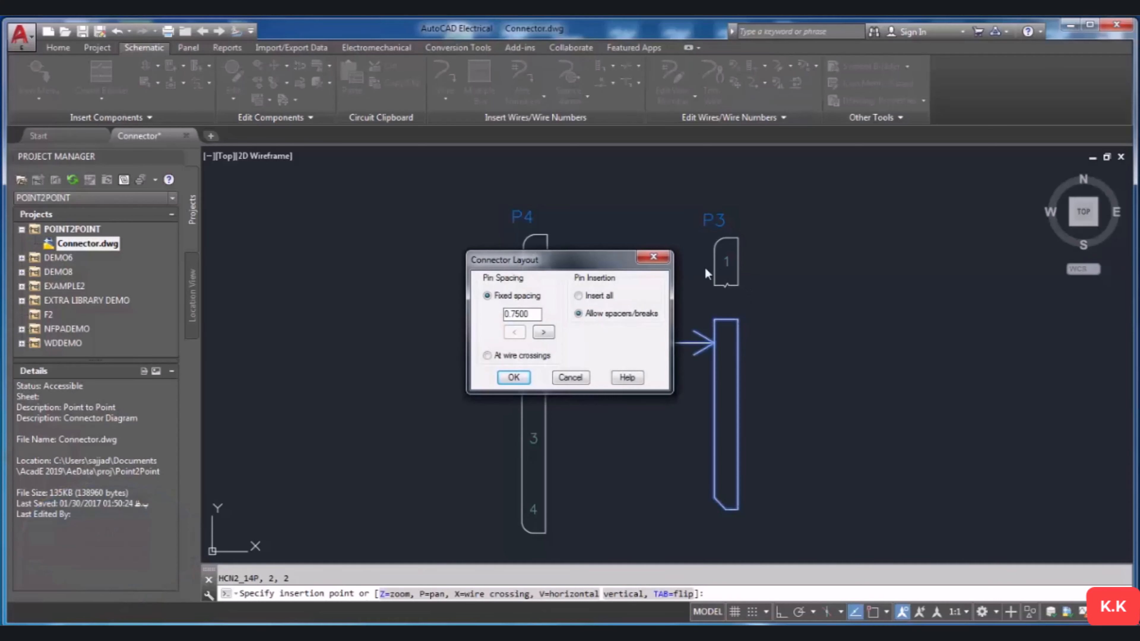
drag(599, 262, 555, 262)
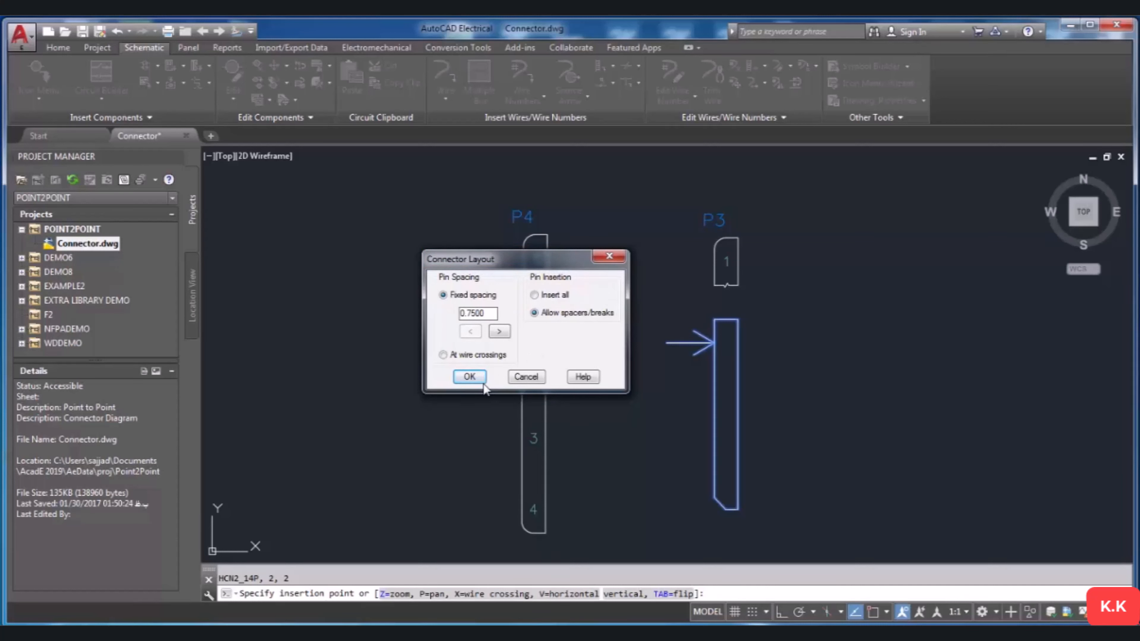
click(470, 377)
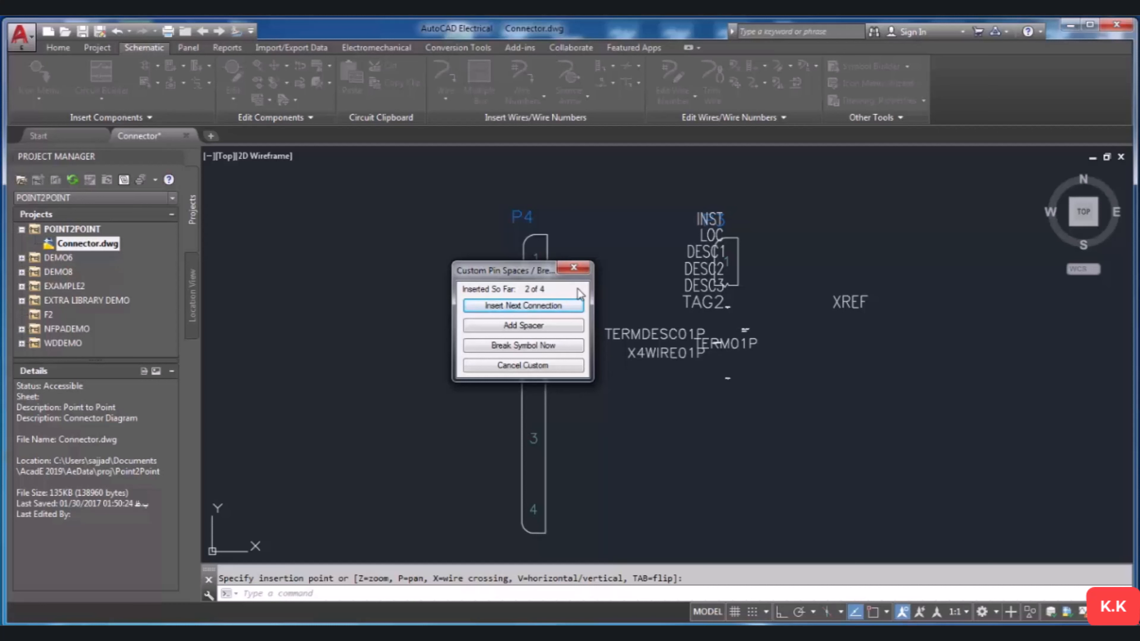
click(568, 308)
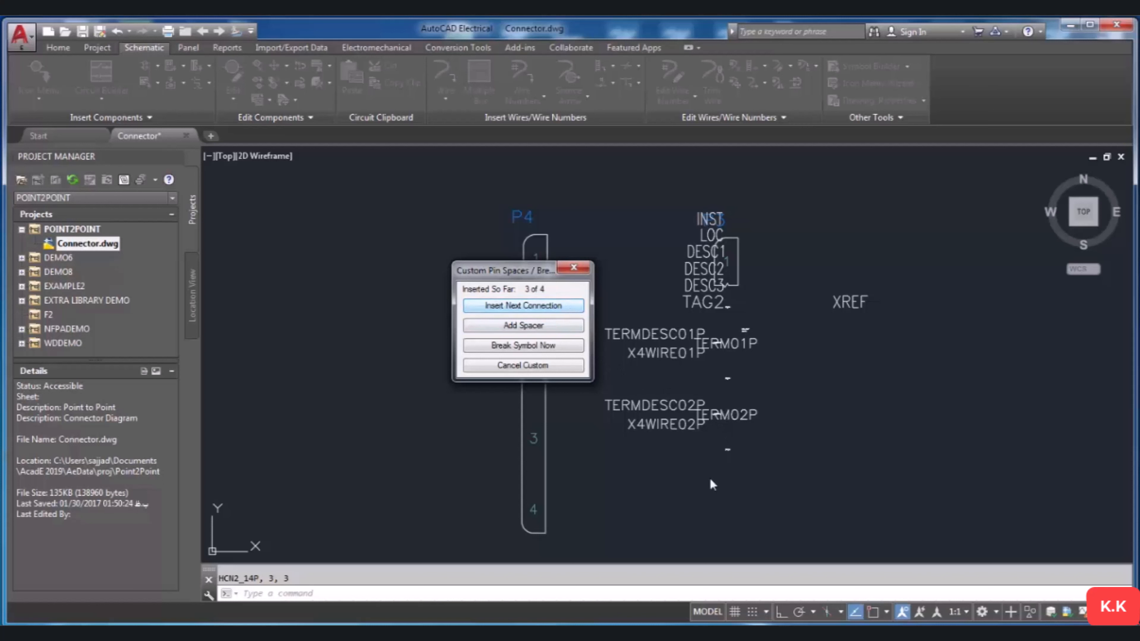
click(566, 308)
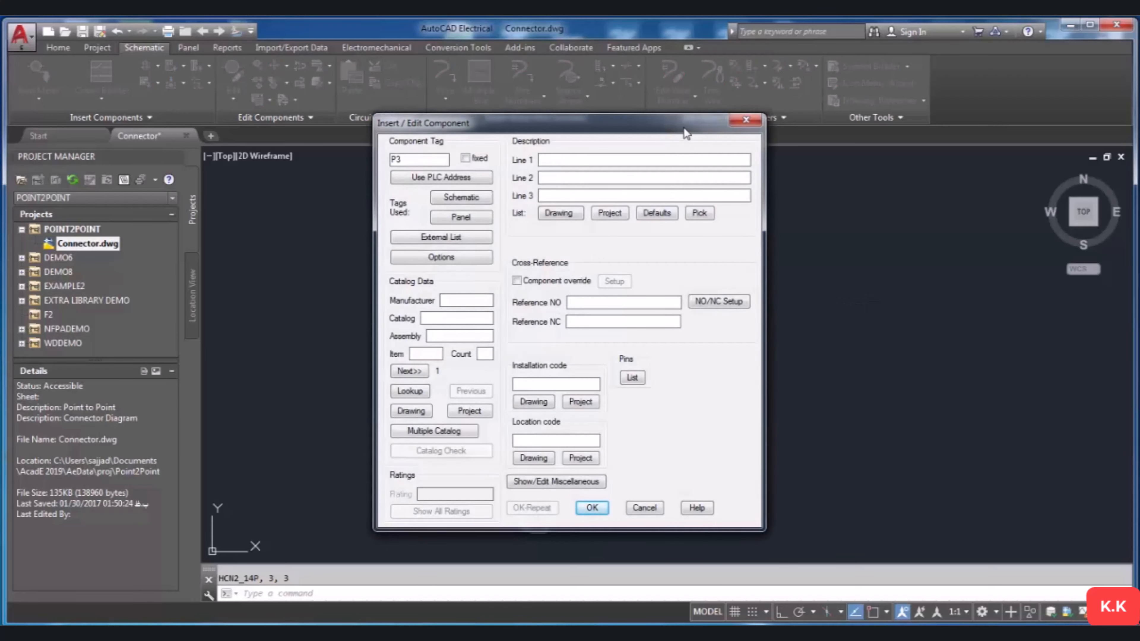
drag(685, 123, 577, 148)
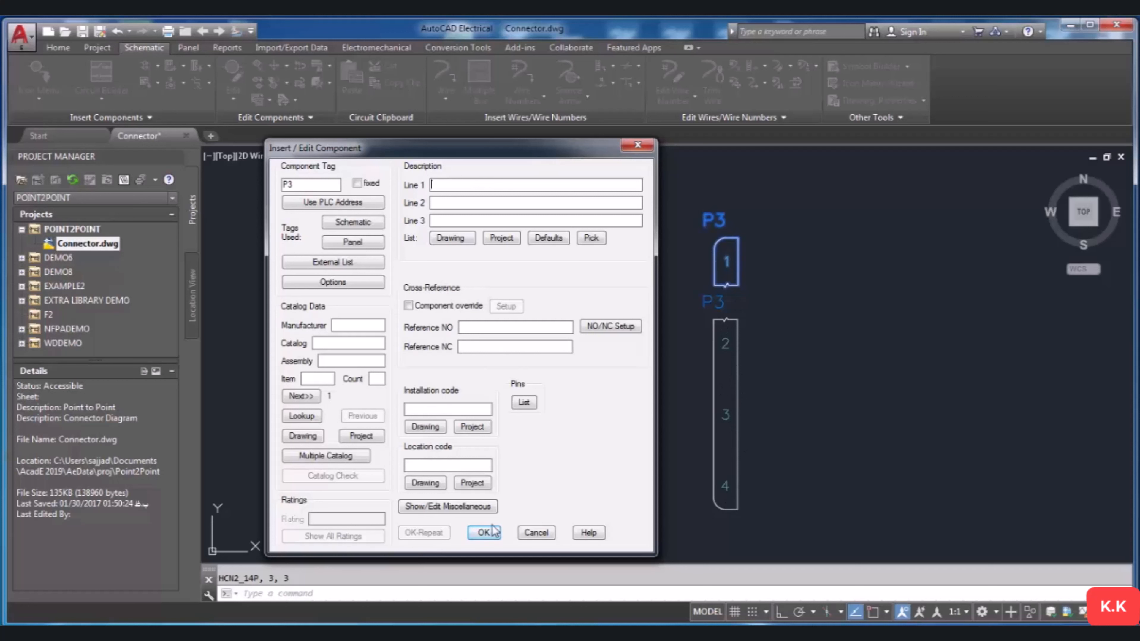
click(490, 536)
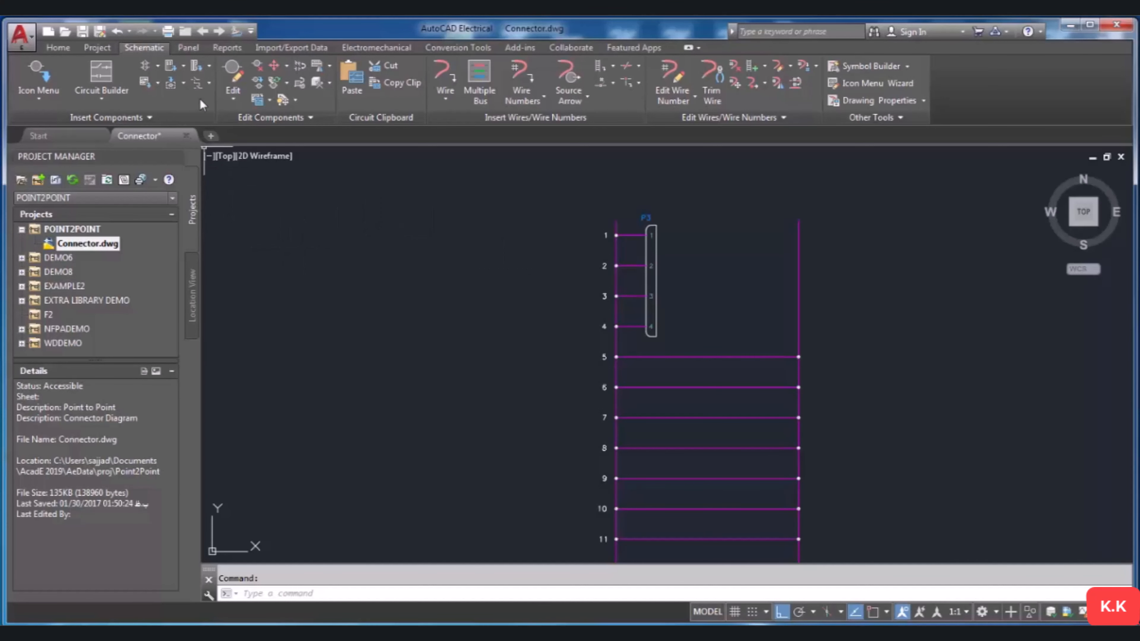
Insert a four-pin connector started as a child across the wires on rows 5 to 8.
click(209, 67)
click(214, 82)
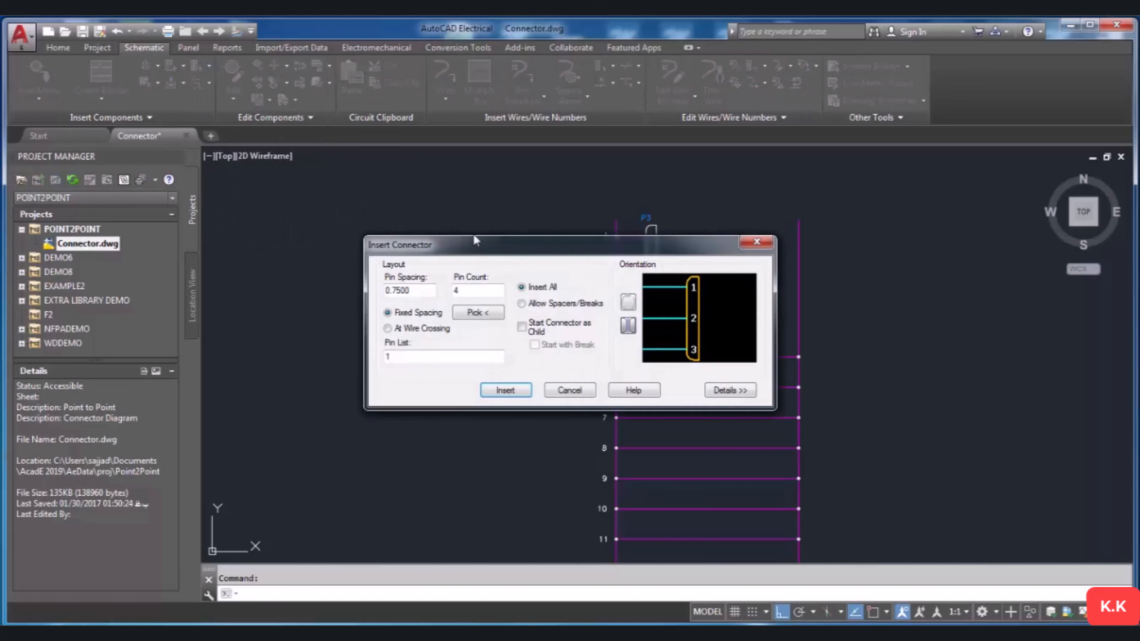
drag(523, 242, 413, 240)
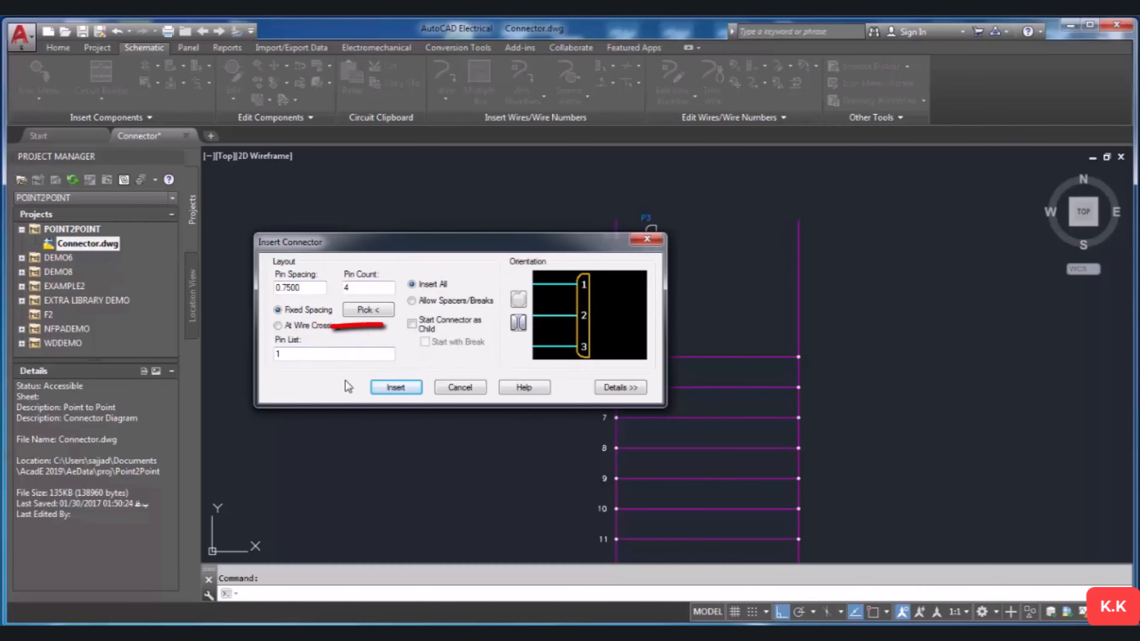
click(412, 324)
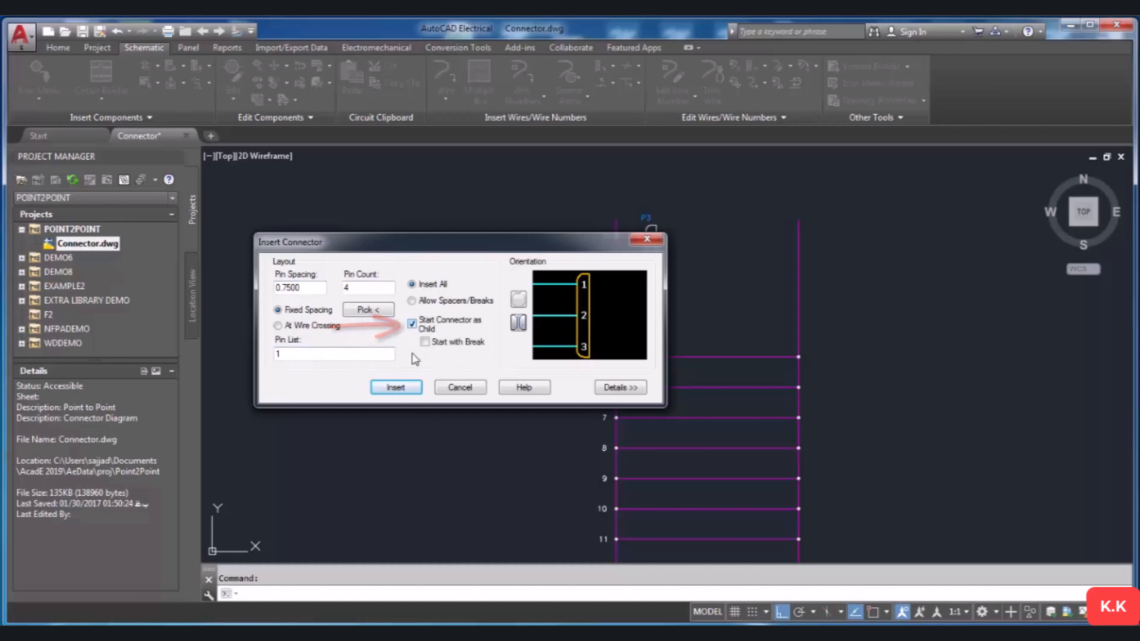
click(394, 387)
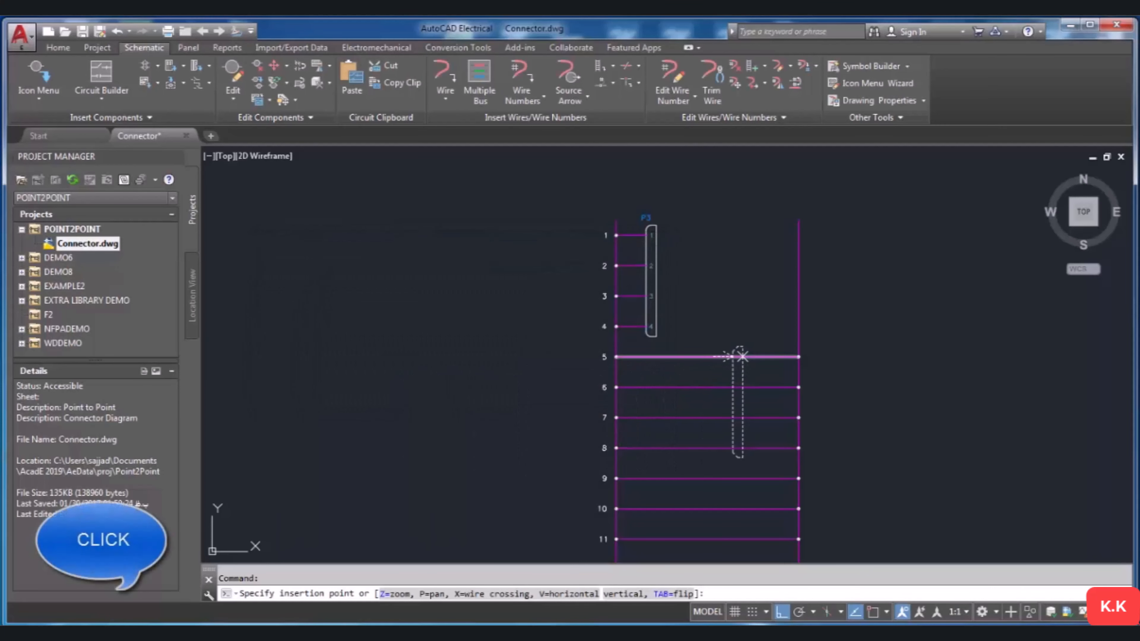
click(735, 356)
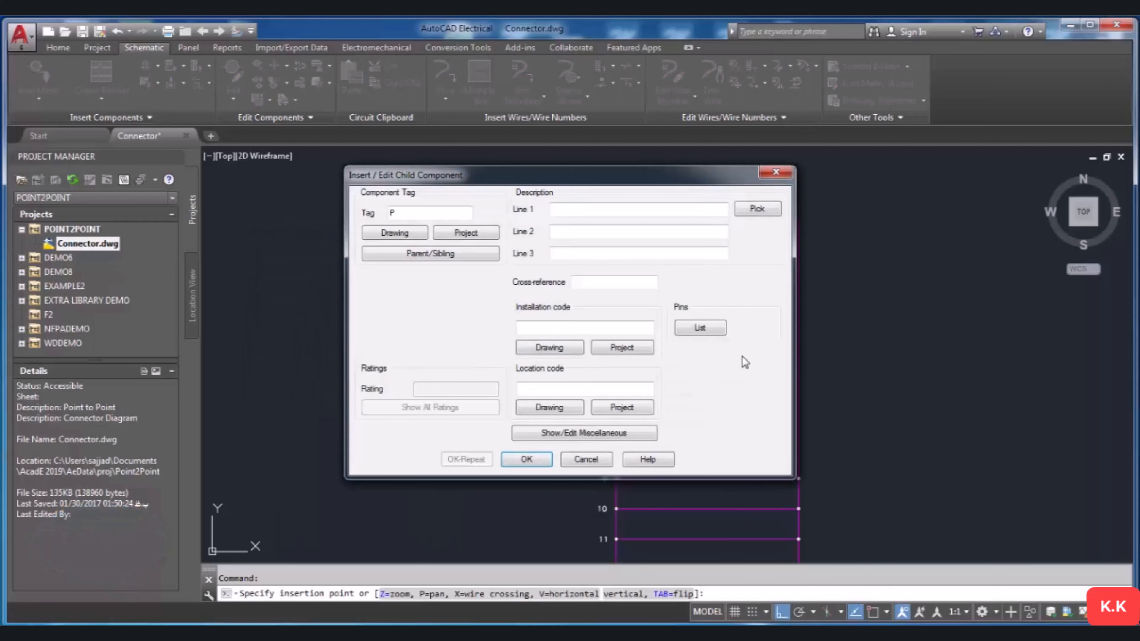
Link the child connector on rows 5 to 8 to the existing P3 connector as its parent.
drag(600, 184, 448, 194)
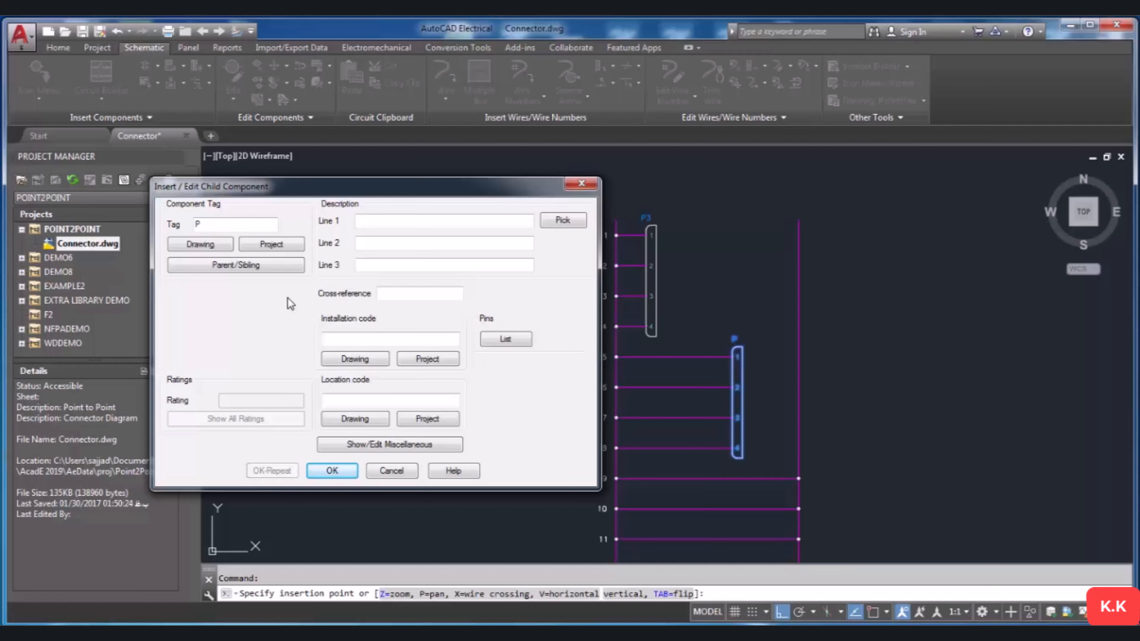
click(280, 268)
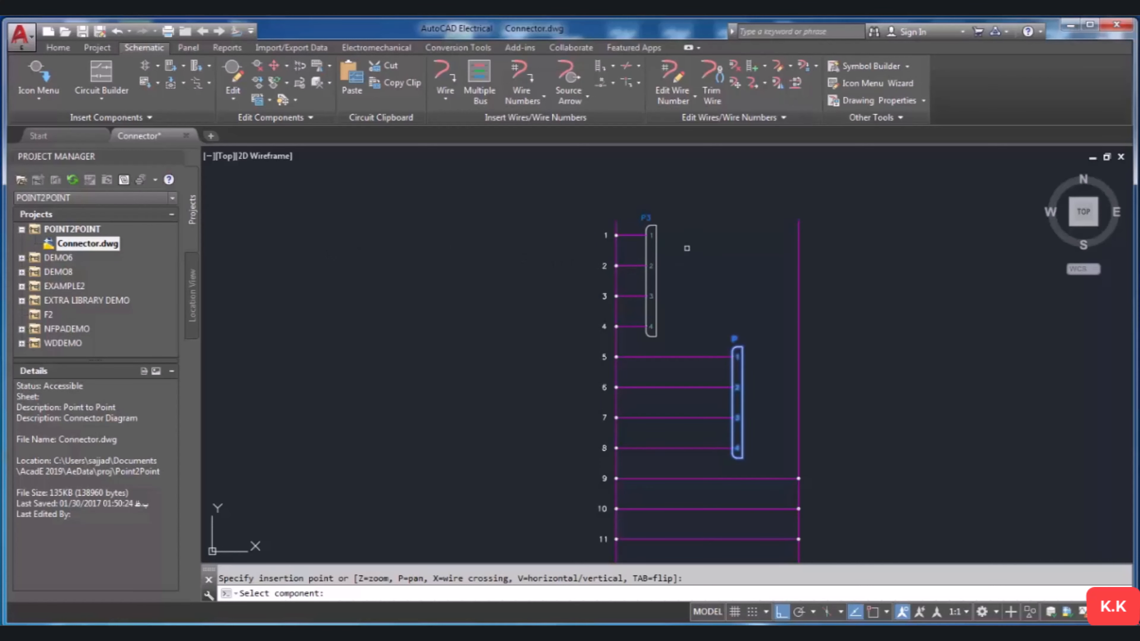
click(661, 229)
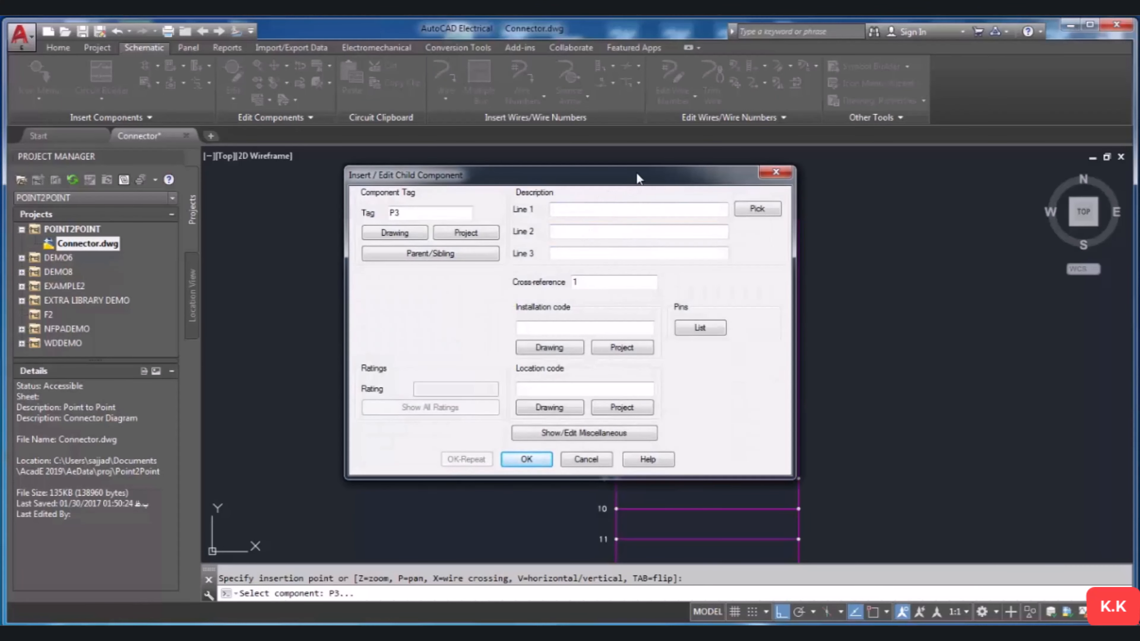
drag(640, 178, 434, 193)
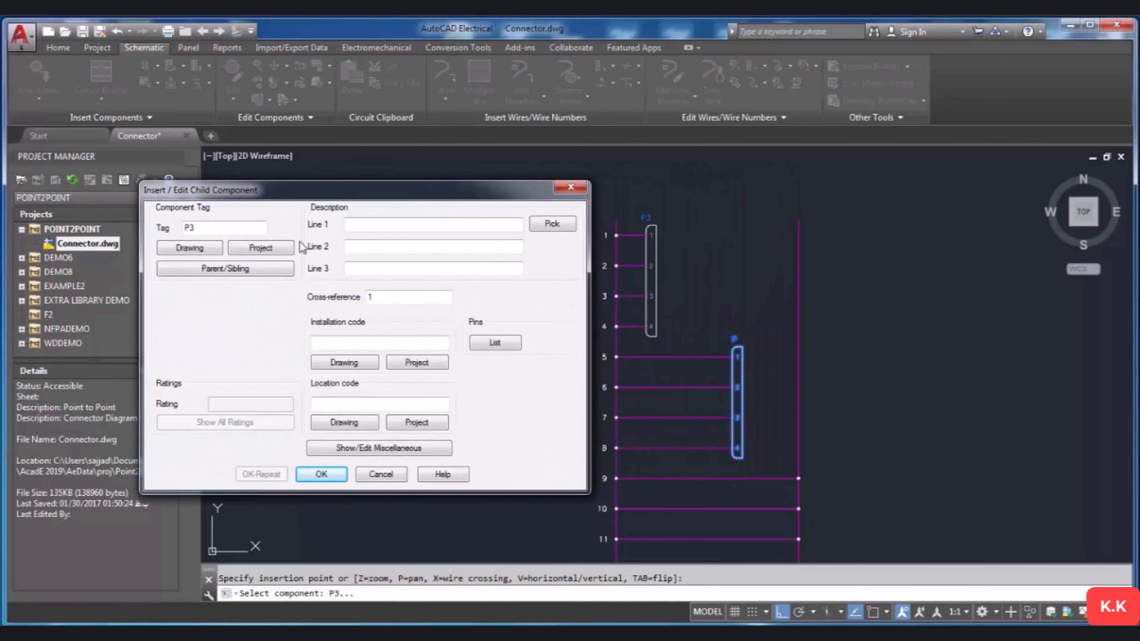
click(321, 474)
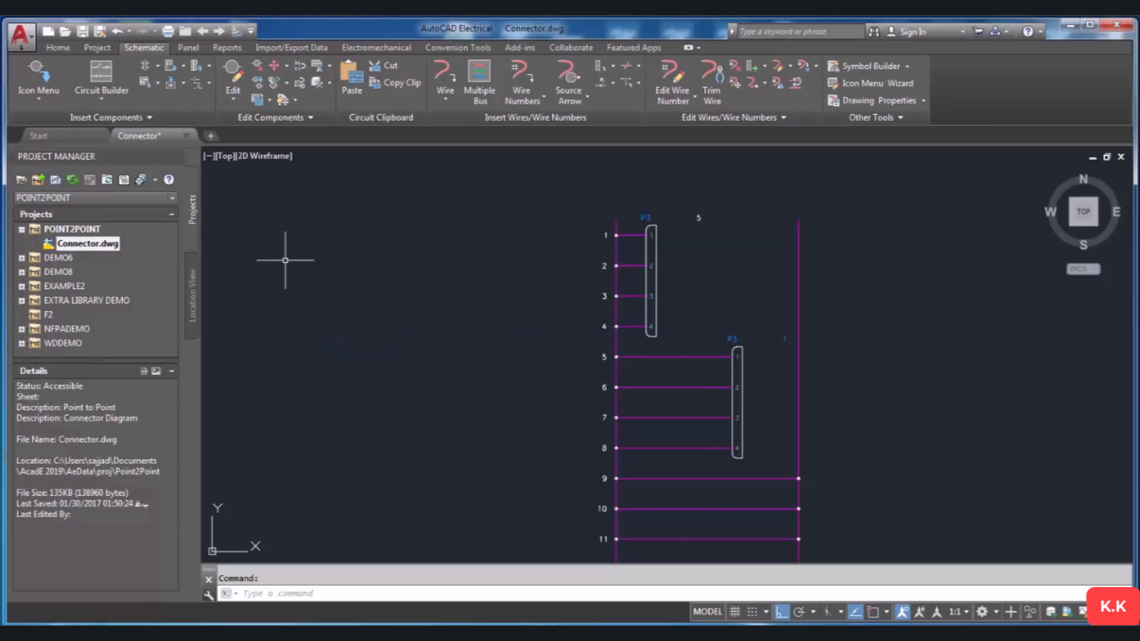
Insert another four-pin child connector that starts with a break, placing its first pin on the row 9 wire.
click(209, 66)
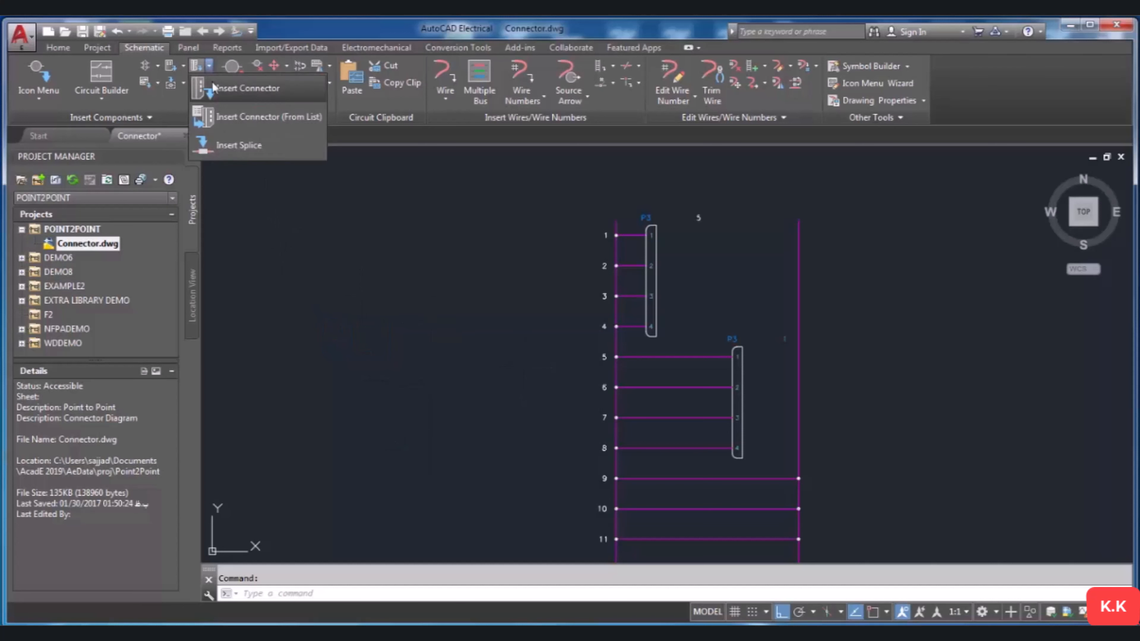
click(214, 88)
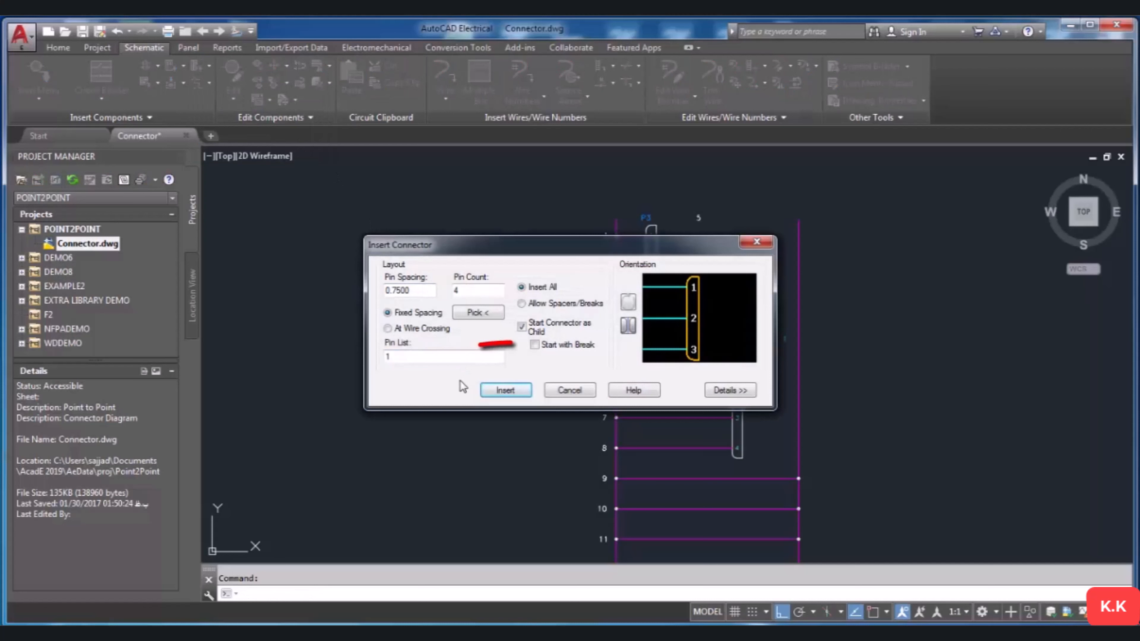
click(534, 345)
click(516, 389)
click(654, 478)
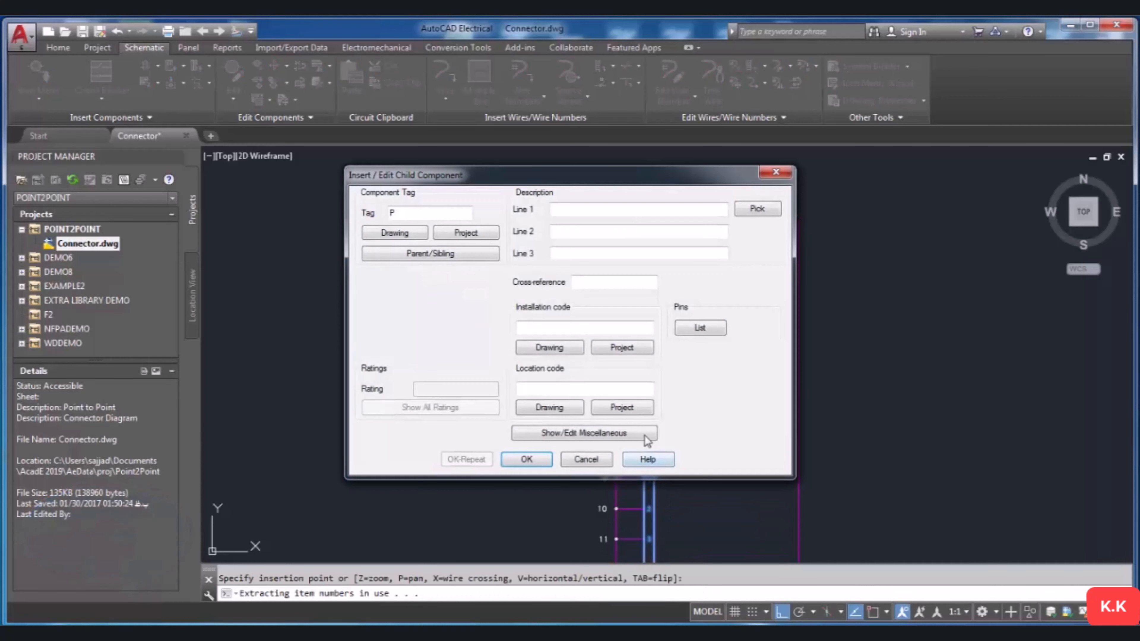
Link the child connector starting at row 9 to the P3 connector on rows 1 to 4.
drag(678, 184, 478, 195)
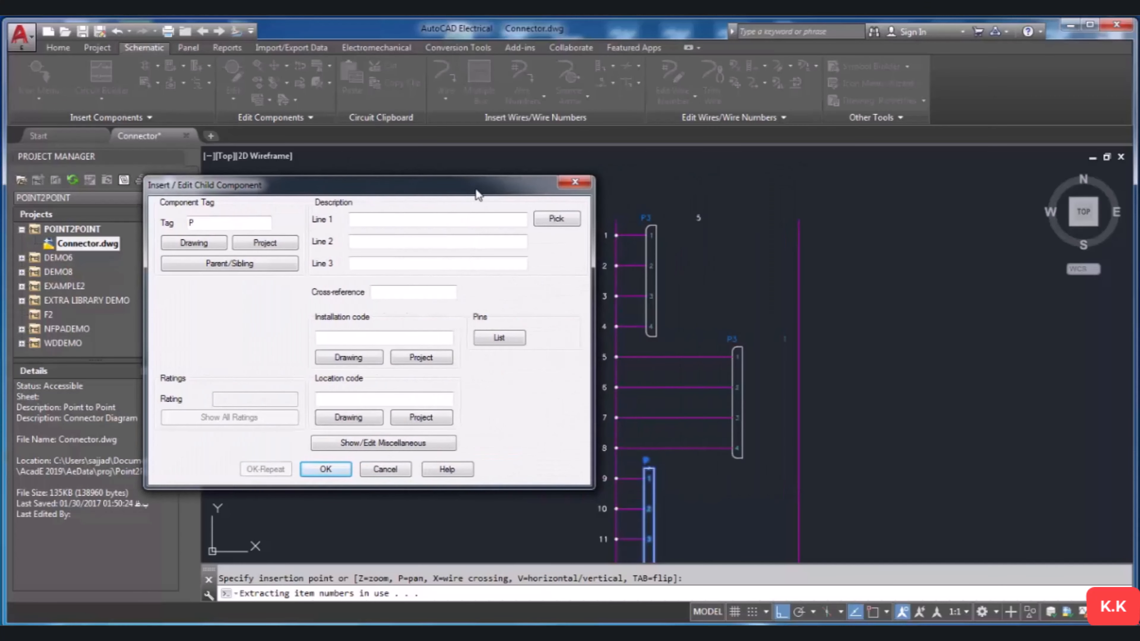
click(245, 265)
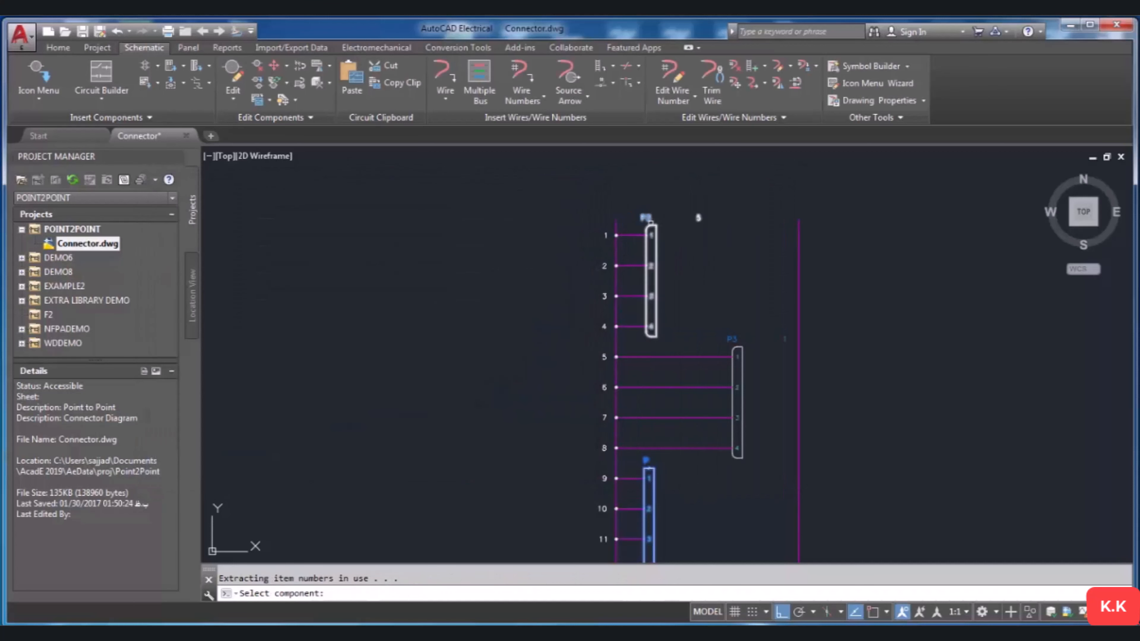
click(652, 224)
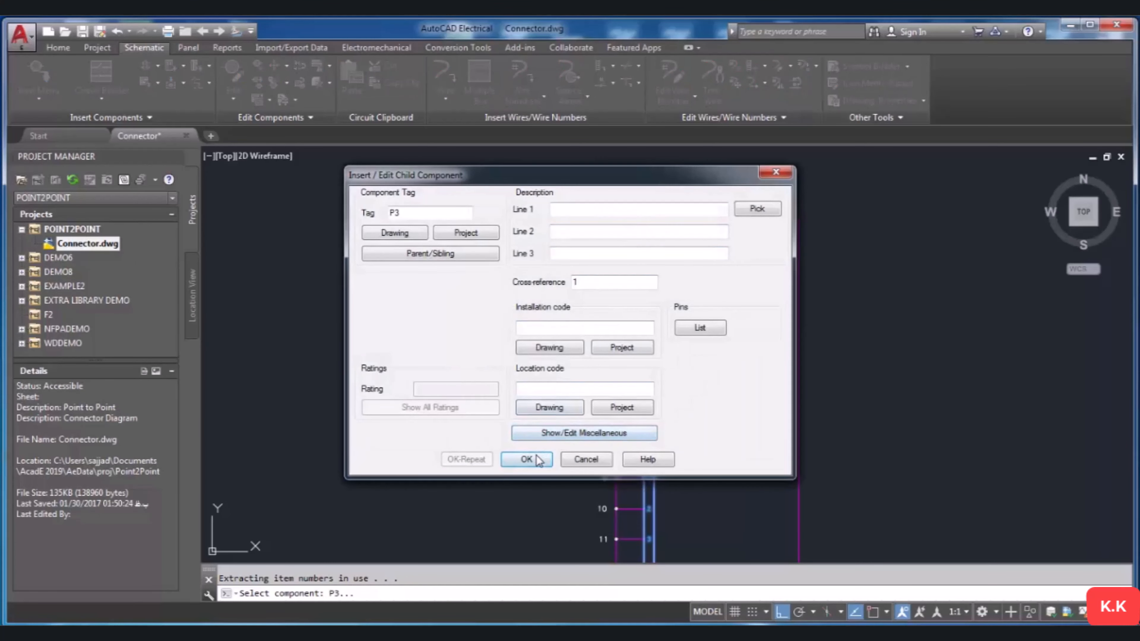
click(538, 458)
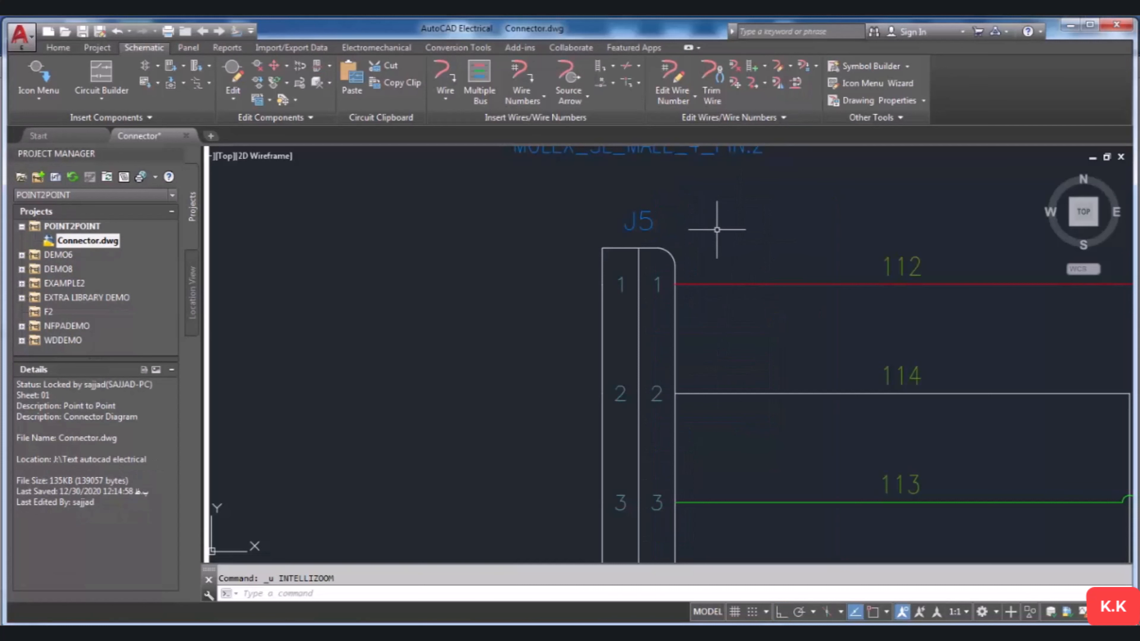
Edit connector J5's pin list and set the plug description of pin 1 to "pin1".
scroll(791, 308, down, 3)
scroll(787, 301, up, 2)
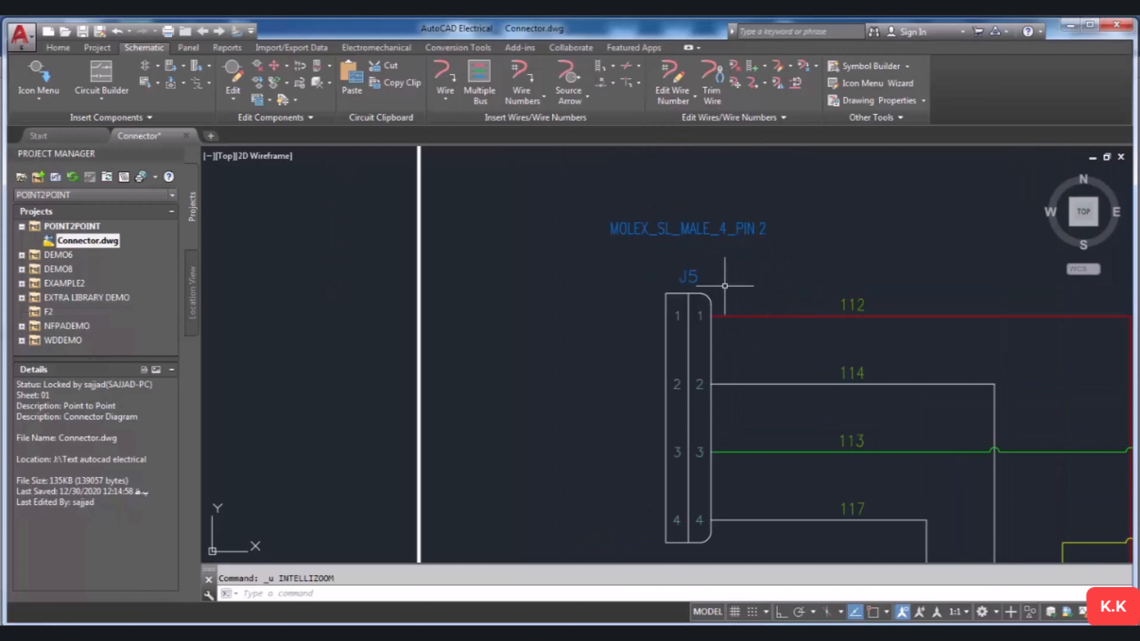
right_click(698, 294)
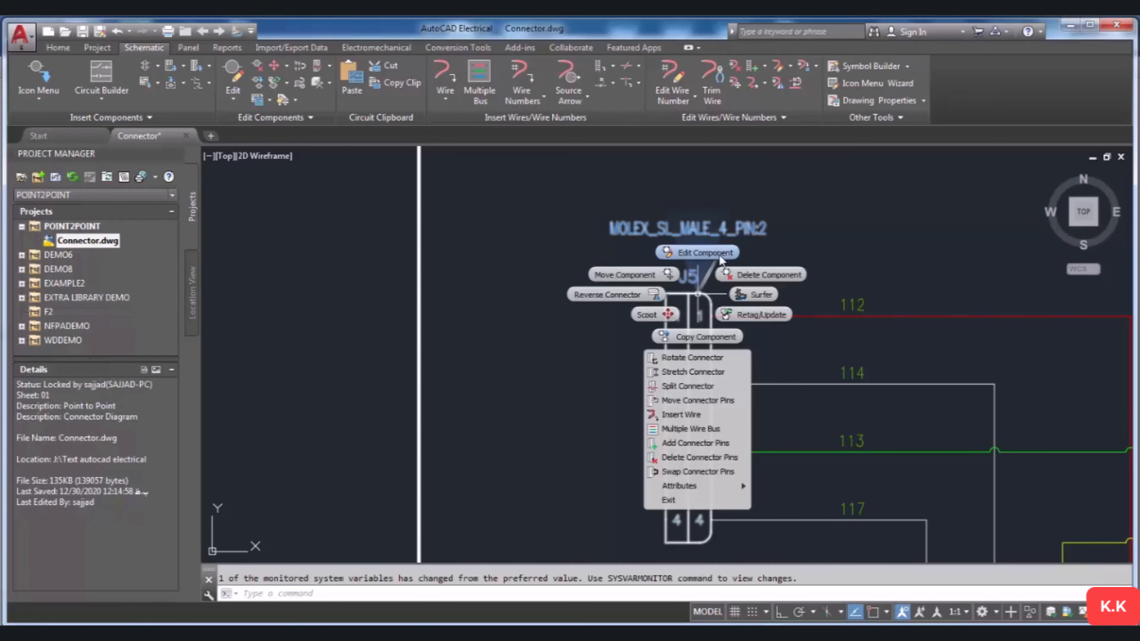
click(723, 252)
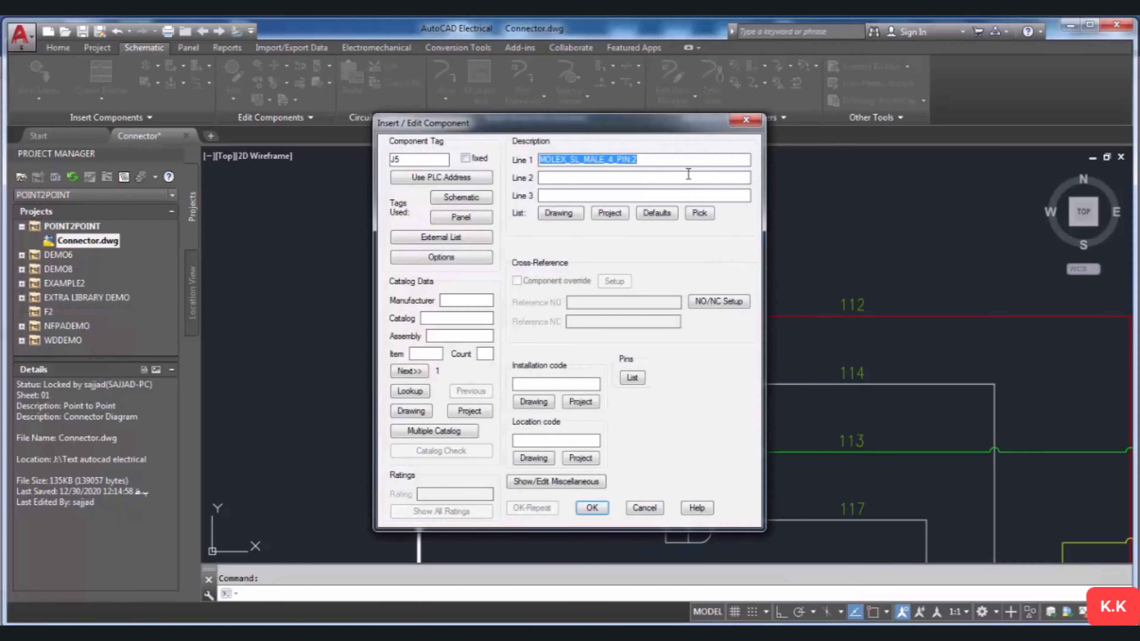
drag(681, 135, 564, 143)
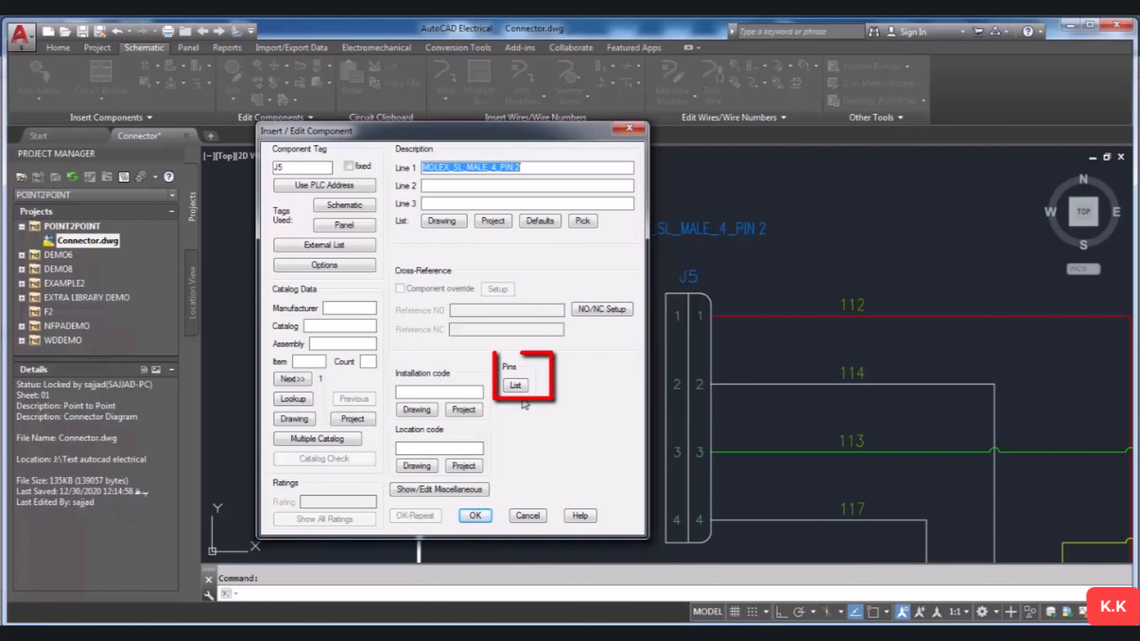
click(519, 388)
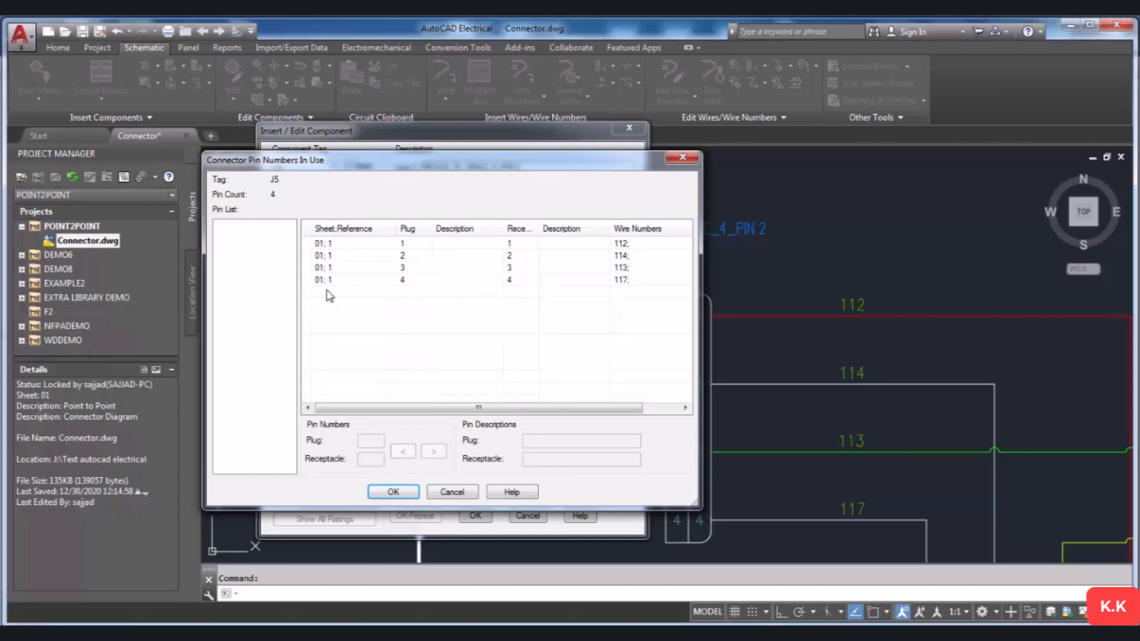
click(427, 247)
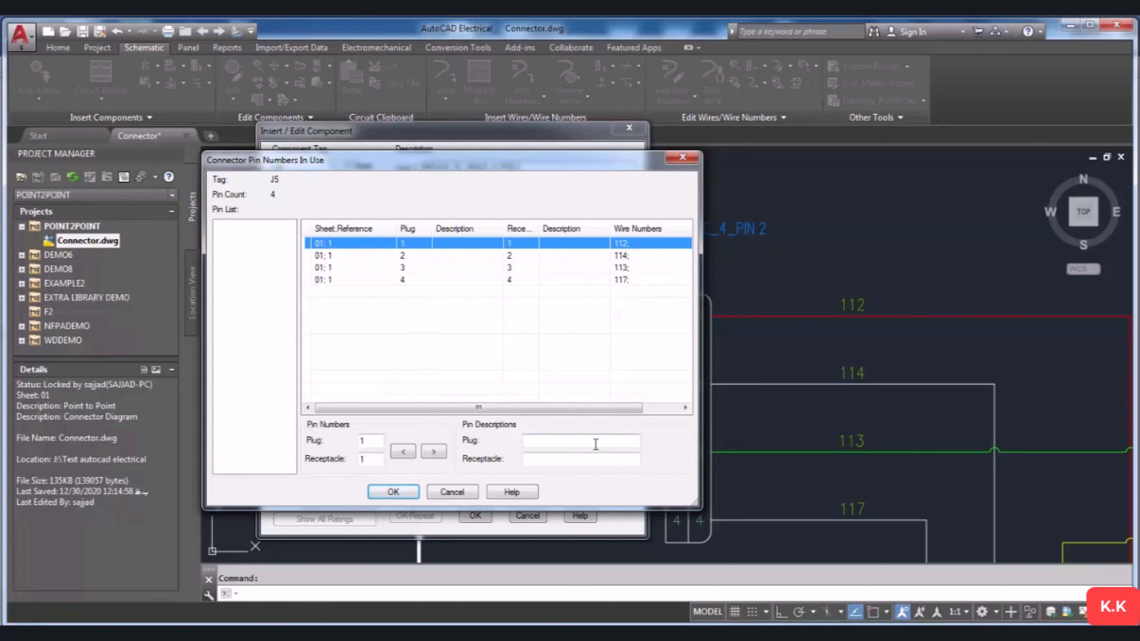
click(560, 442)
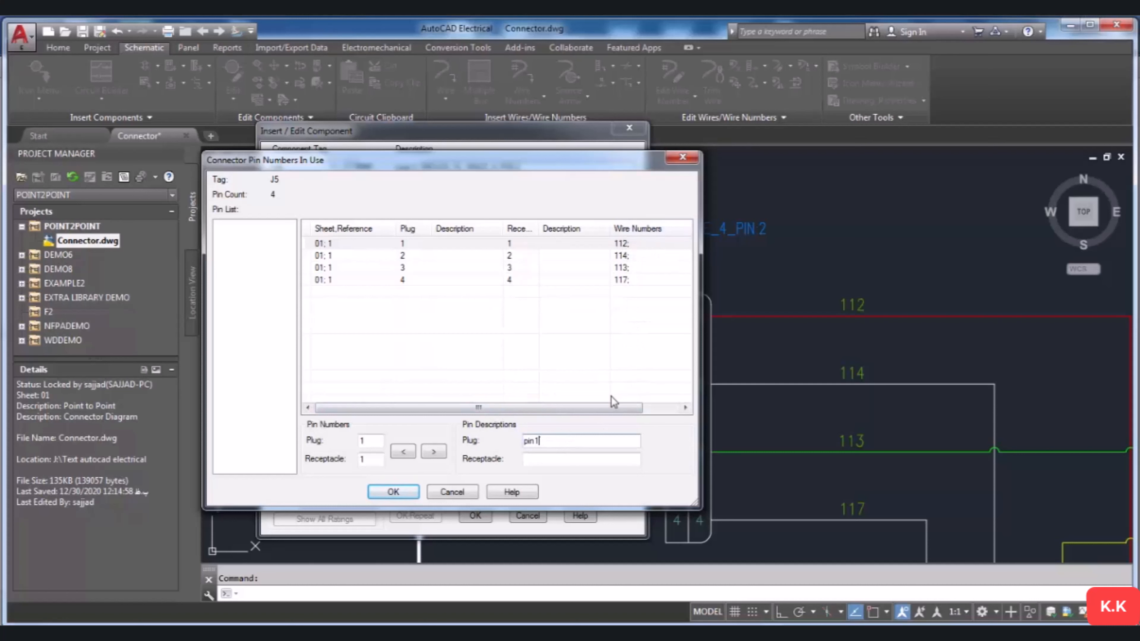
drag(623, 408, 658, 408)
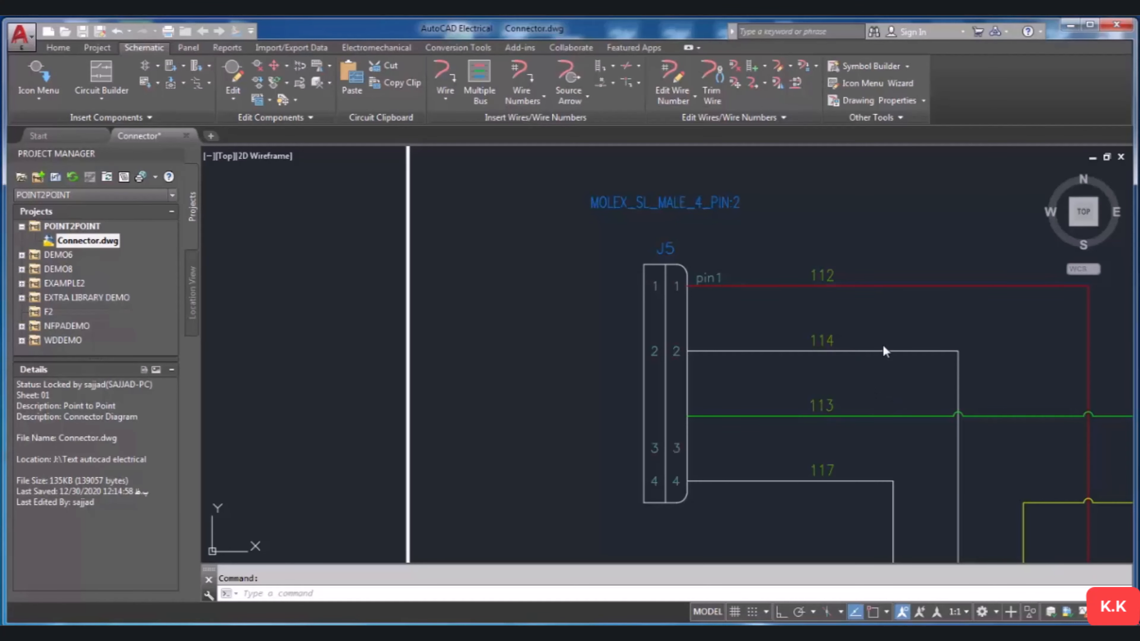
scroll(676, 322, up, 2)
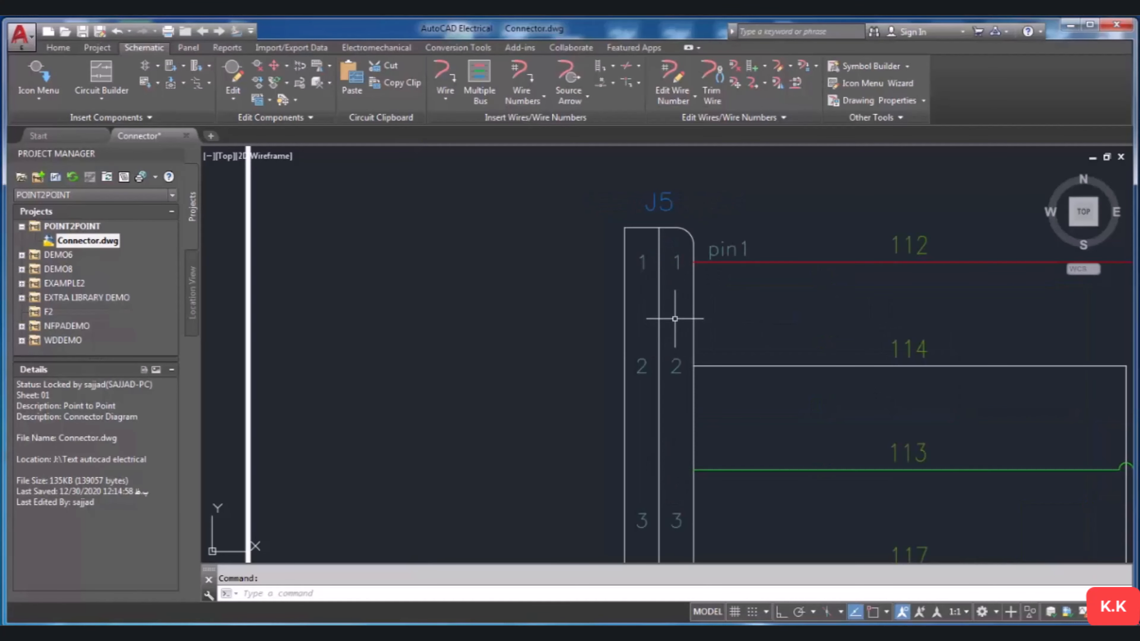
scroll(731, 281, down, 3)
scroll(678, 251, up, 3)
scroll(682, 251, down, 3)
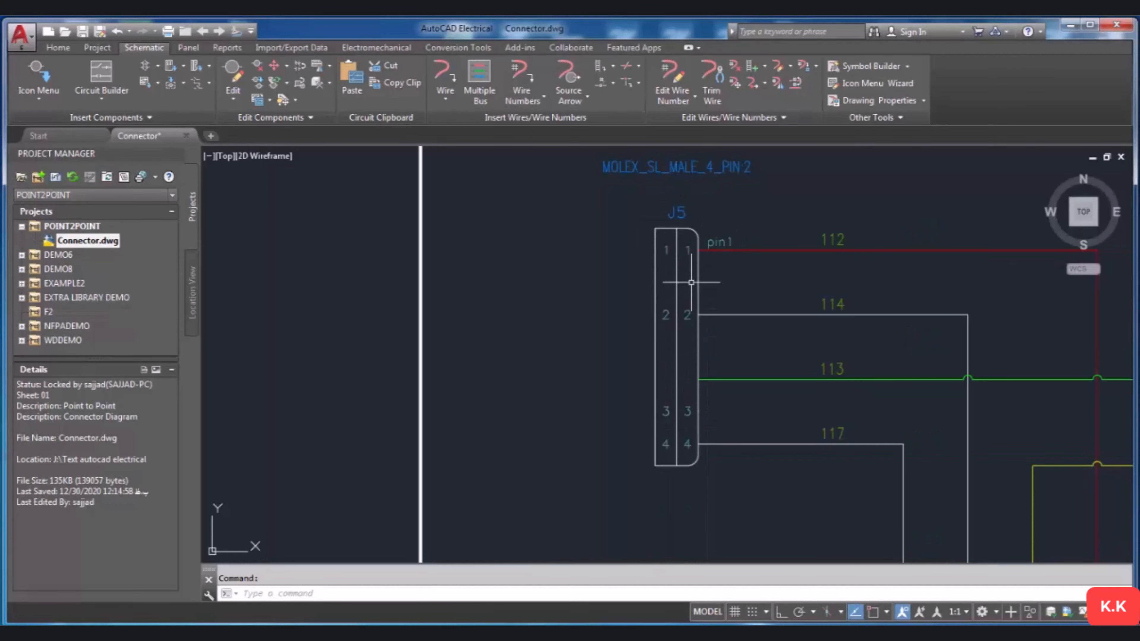
scroll(690, 280, up, 2)
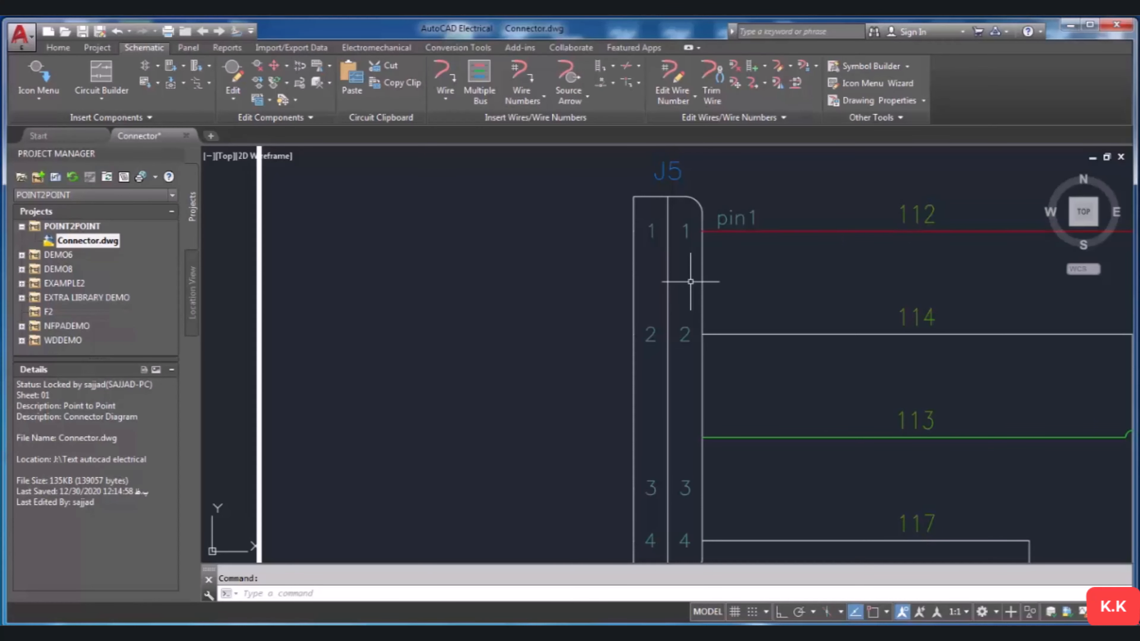
Add a new connector pin to J5 directly below pin 4.
scroll(691, 281, down, 2)
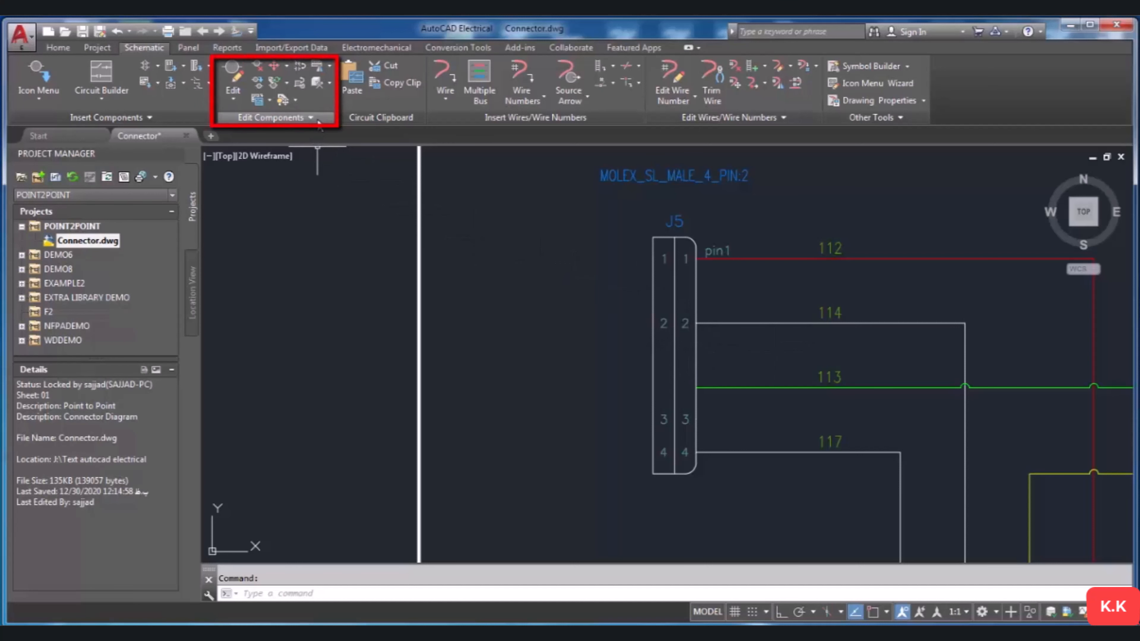
click(331, 64)
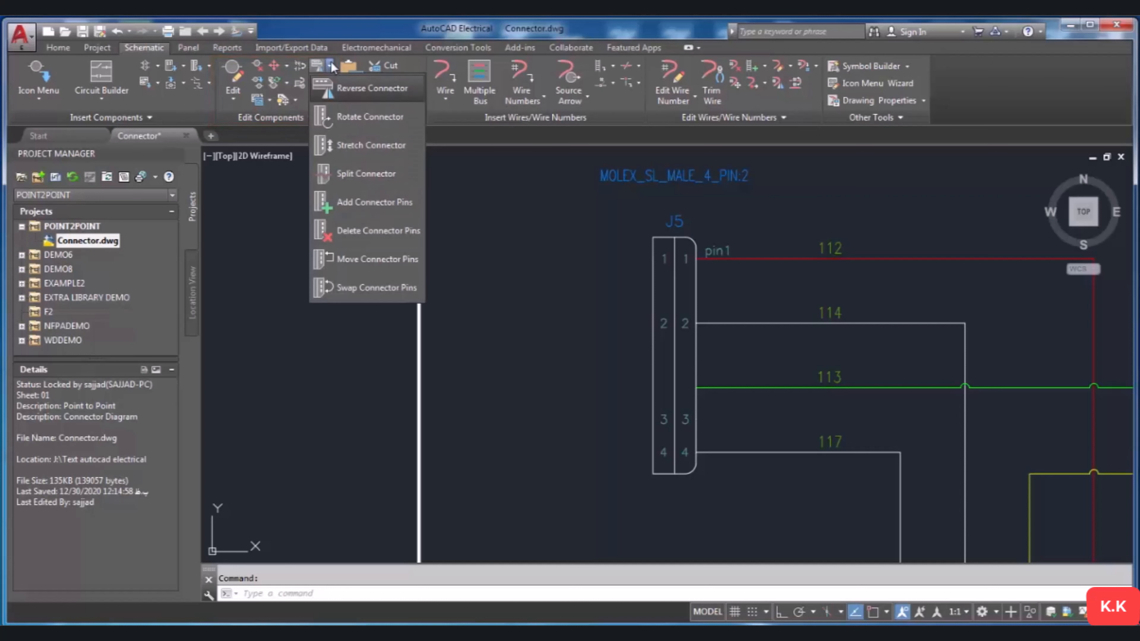
click(396, 203)
scroll(714, 316, up, 2)
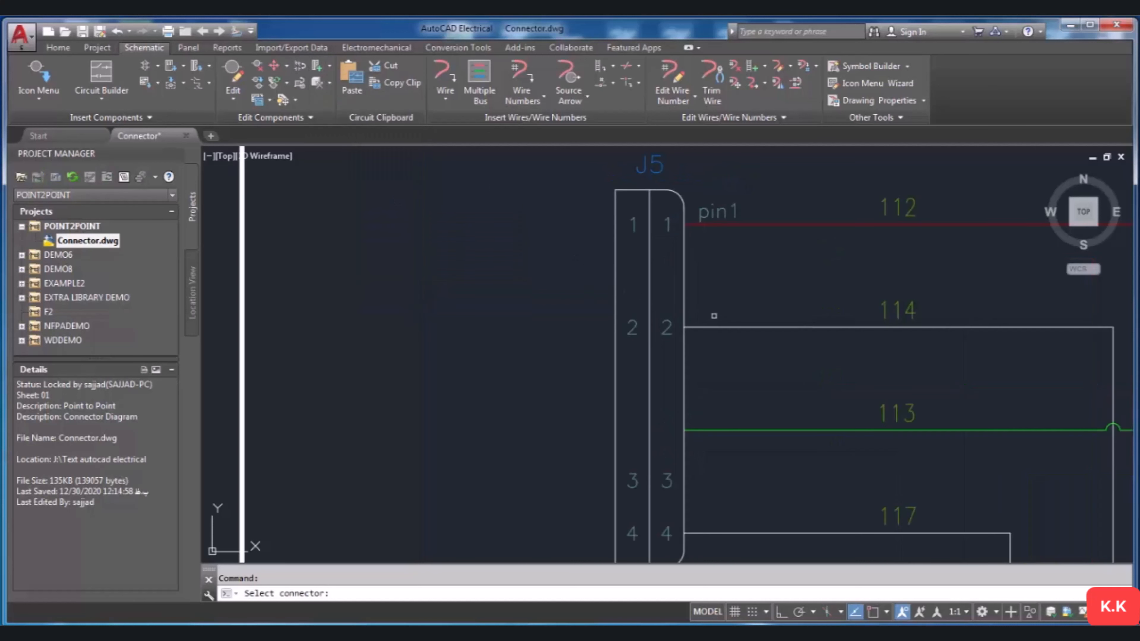
scroll(732, 301, down, 2)
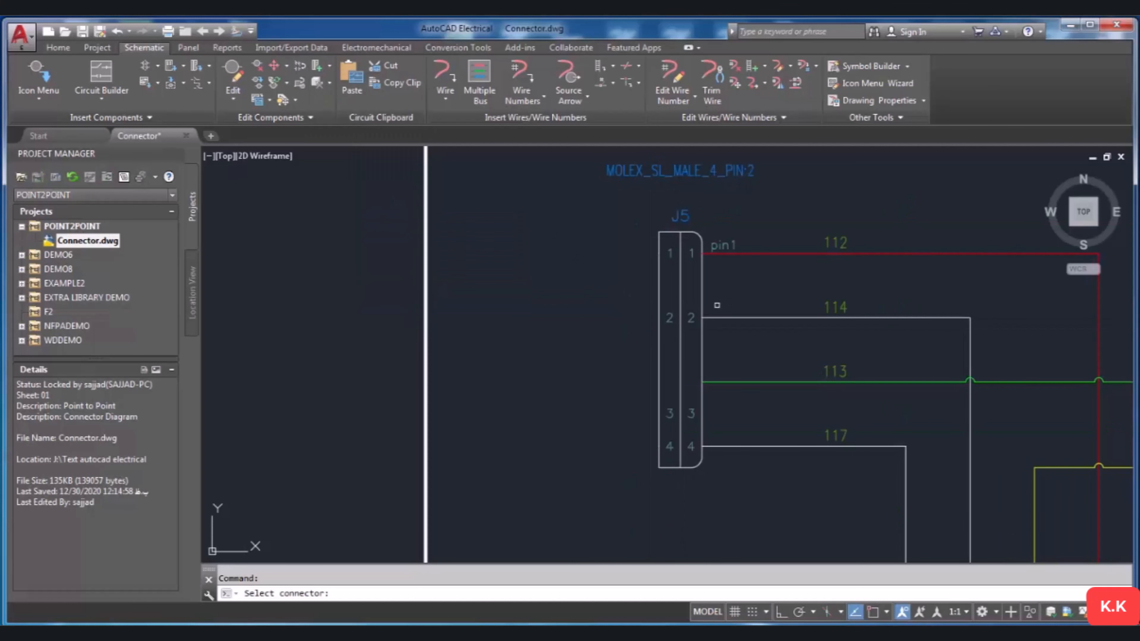
scroll(694, 438, up, 2)
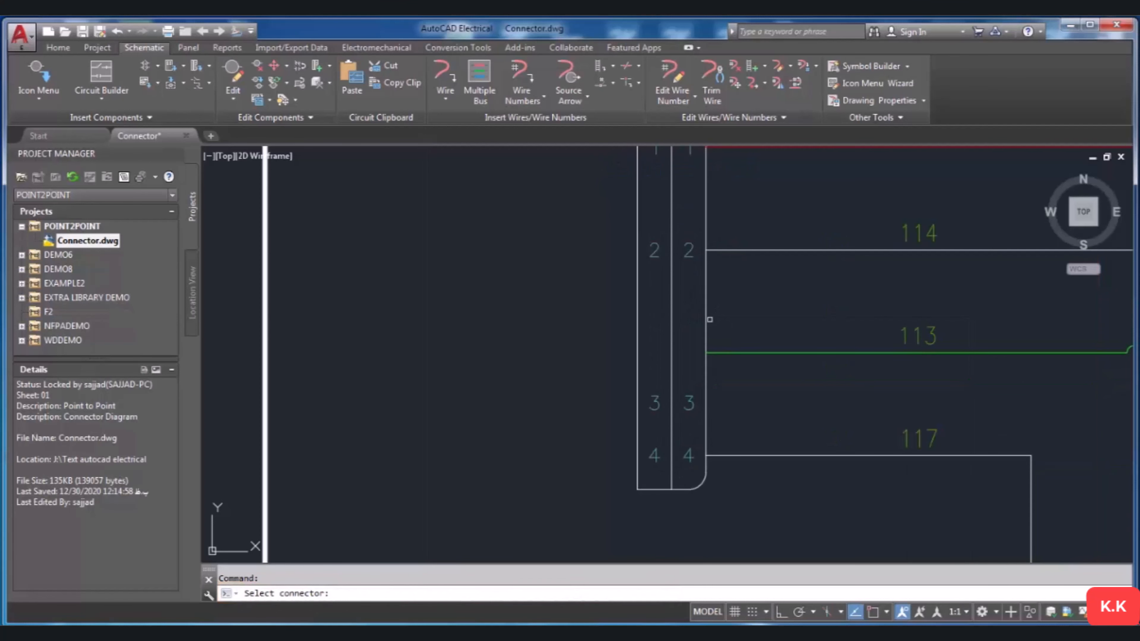
click(706, 317)
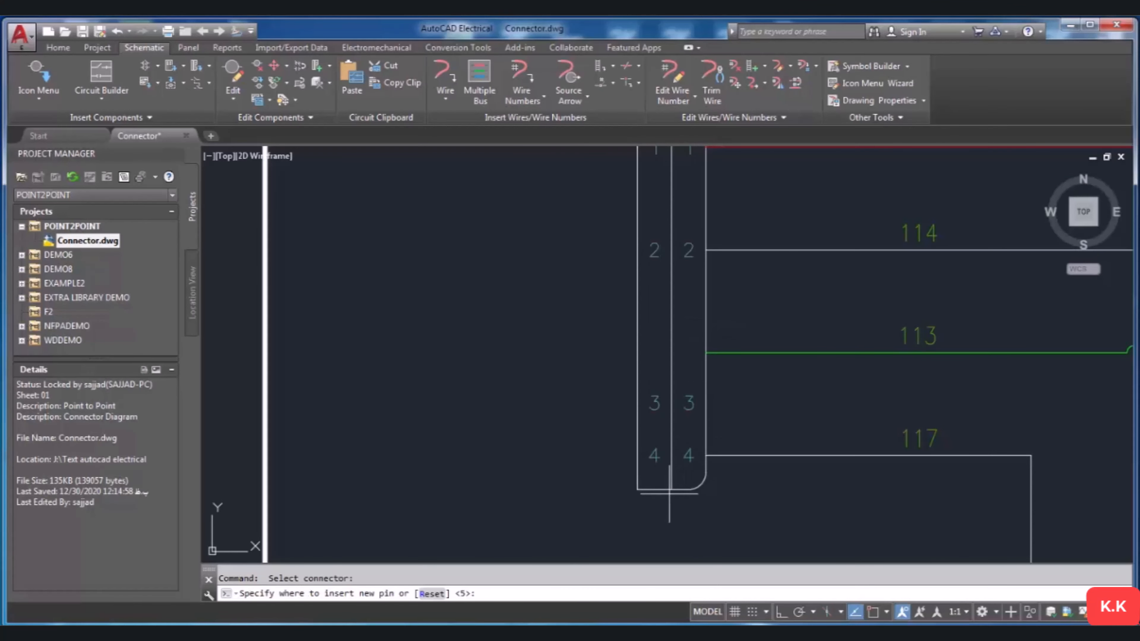
scroll(673, 494, up, 2)
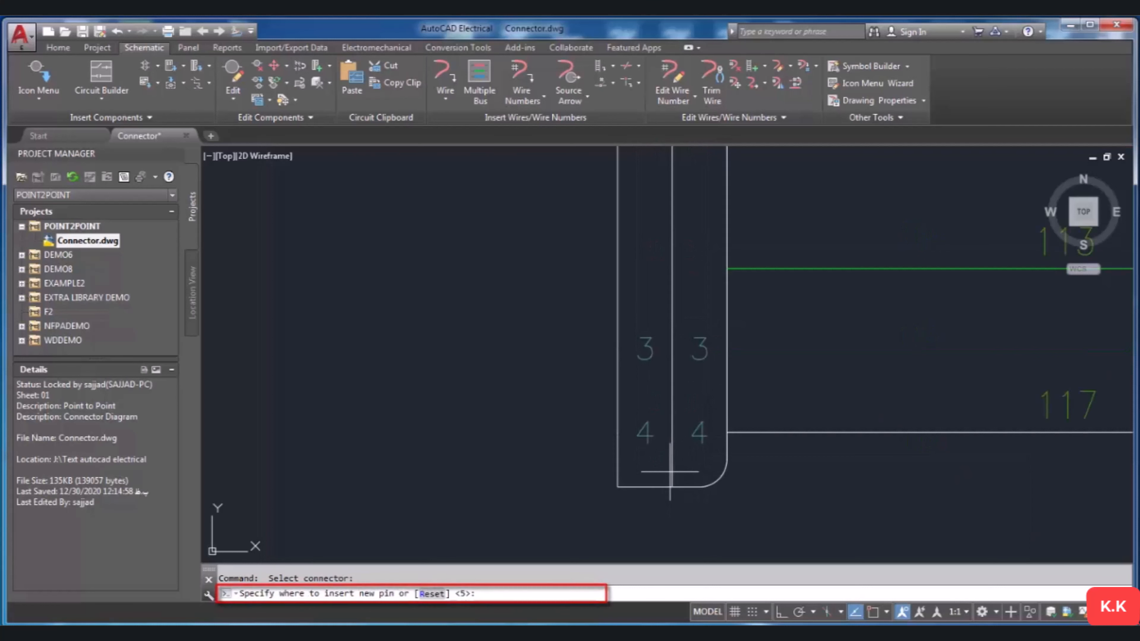
click(702, 466)
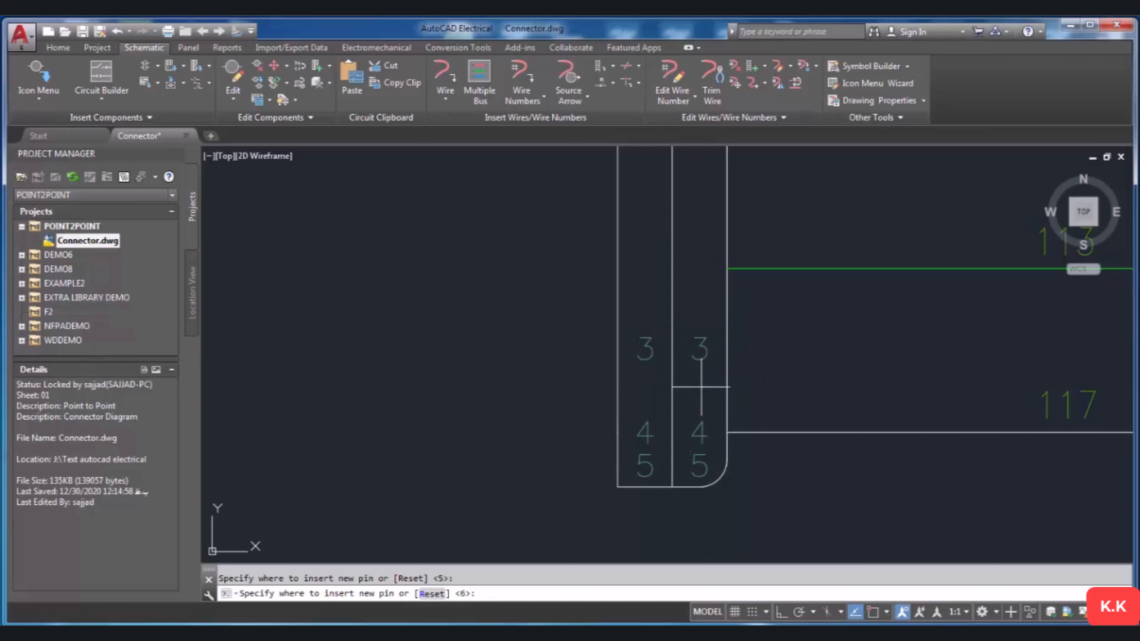
Add another connector pin to J5 between pins 3 and 4, and finish adding pins.
click(696, 388)
scroll(761, 377, down, 2)
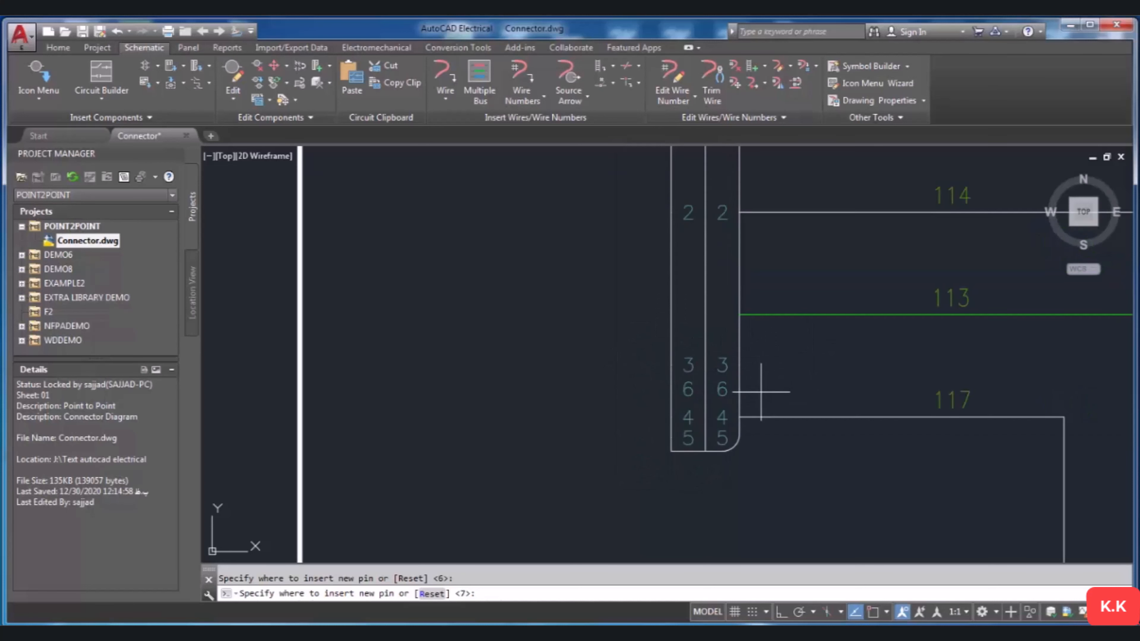
scroll(763, 351, up, 2)
scroll(761, 329, down, 2)
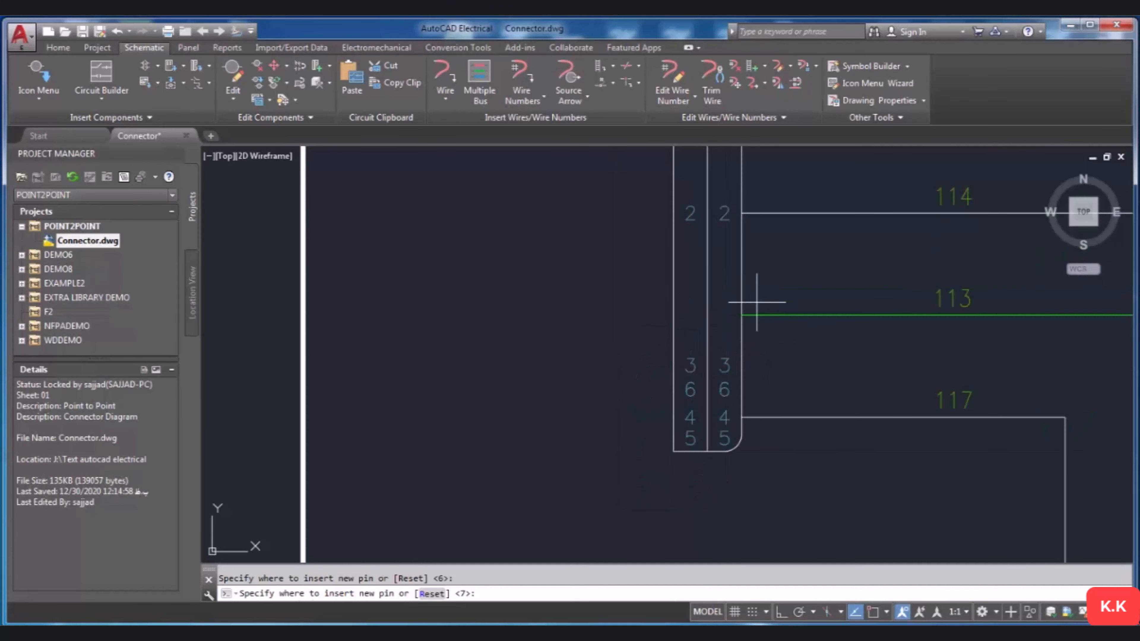
scroll(758, 302, up, 2)
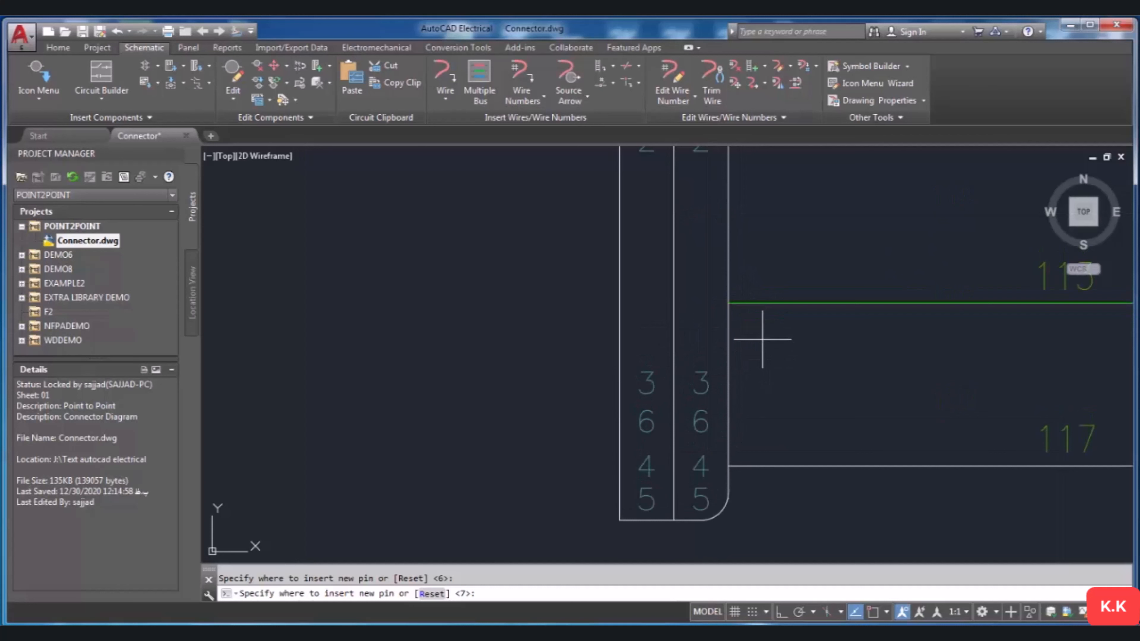
key(Return)
scroll(763, 332, down, 2)
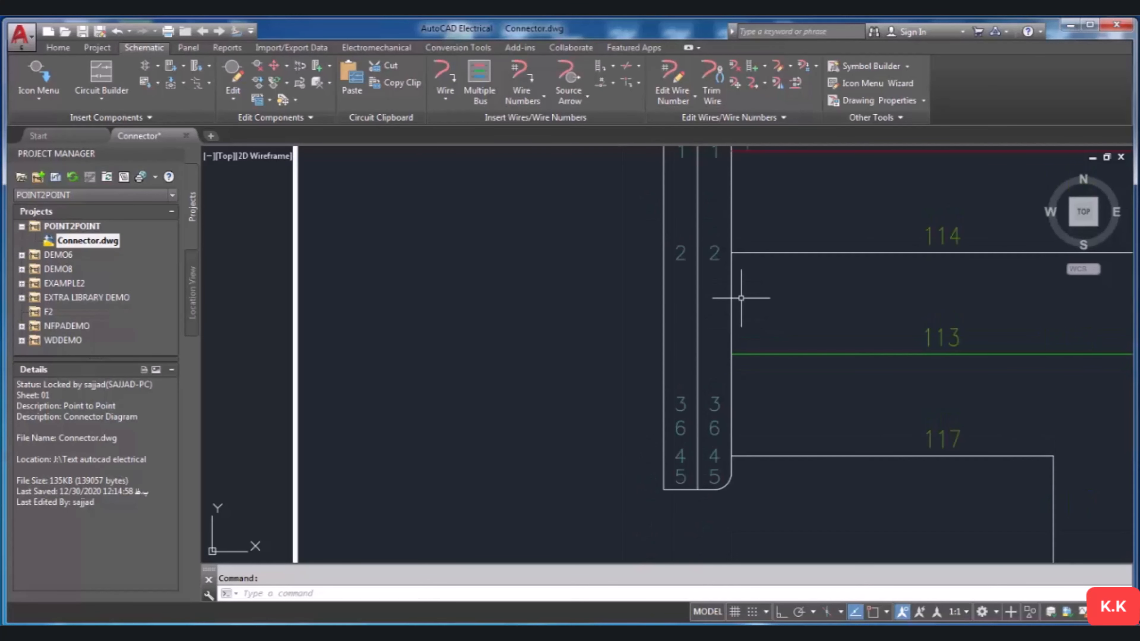
Delete the two extra pins 6 and 5 from connector J5.
right_click(696, 303)
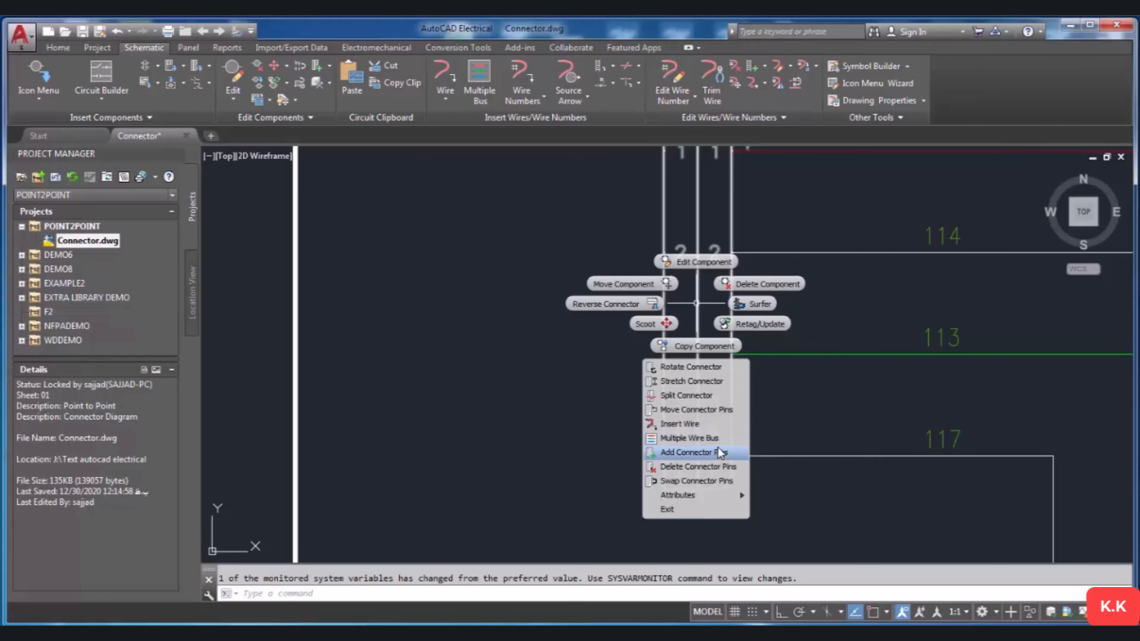
click(715, 469)
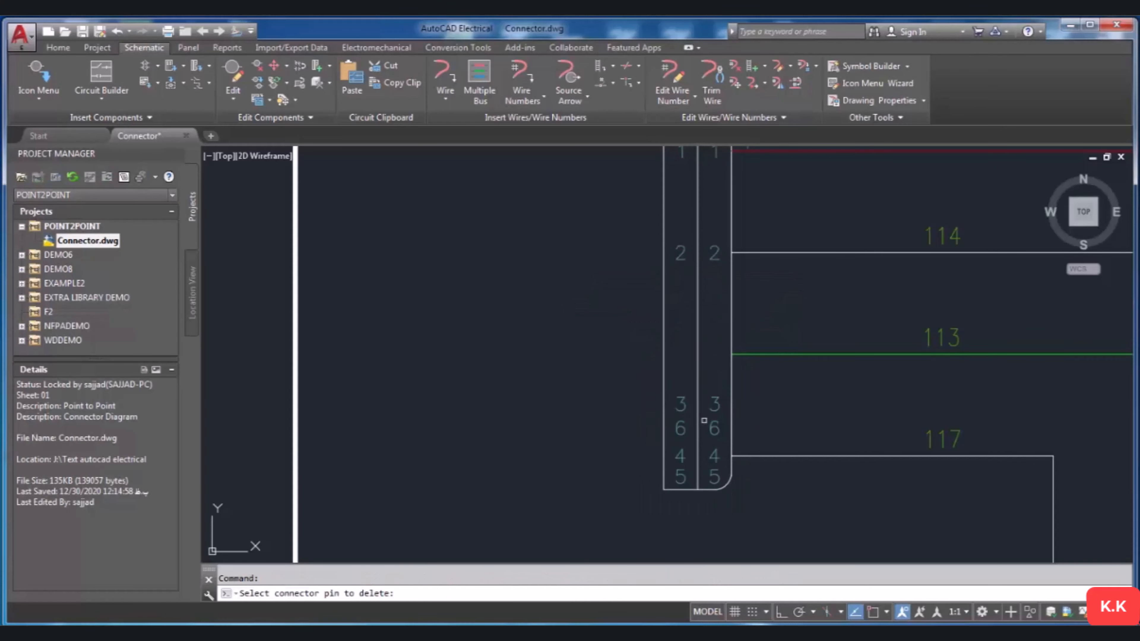
scroll(718, 406, up, 3)
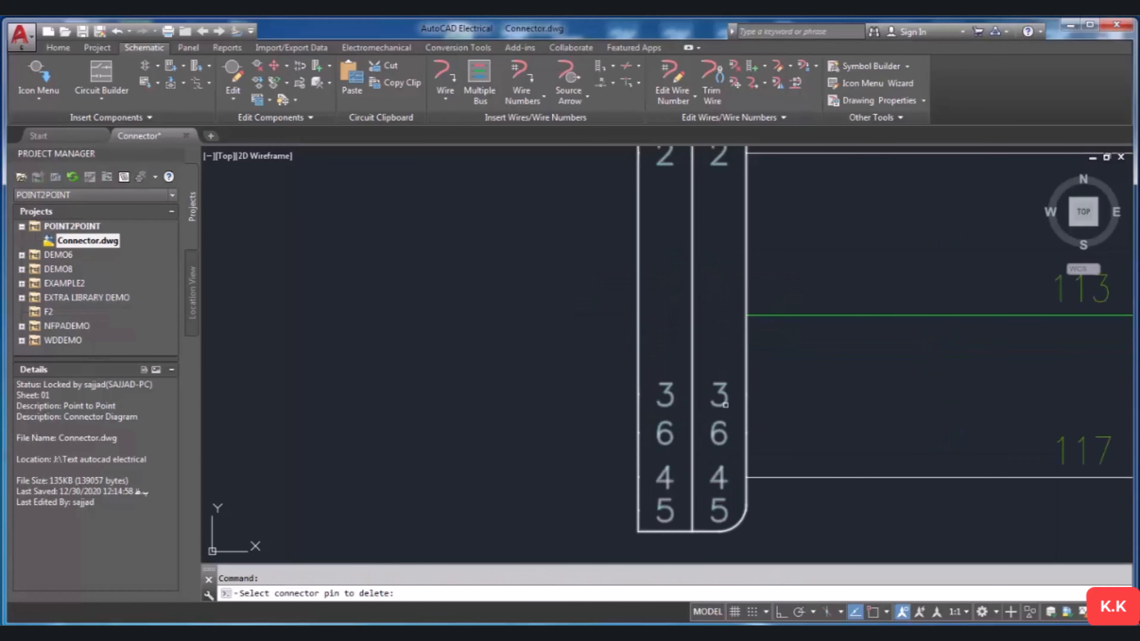
click(719, 432)
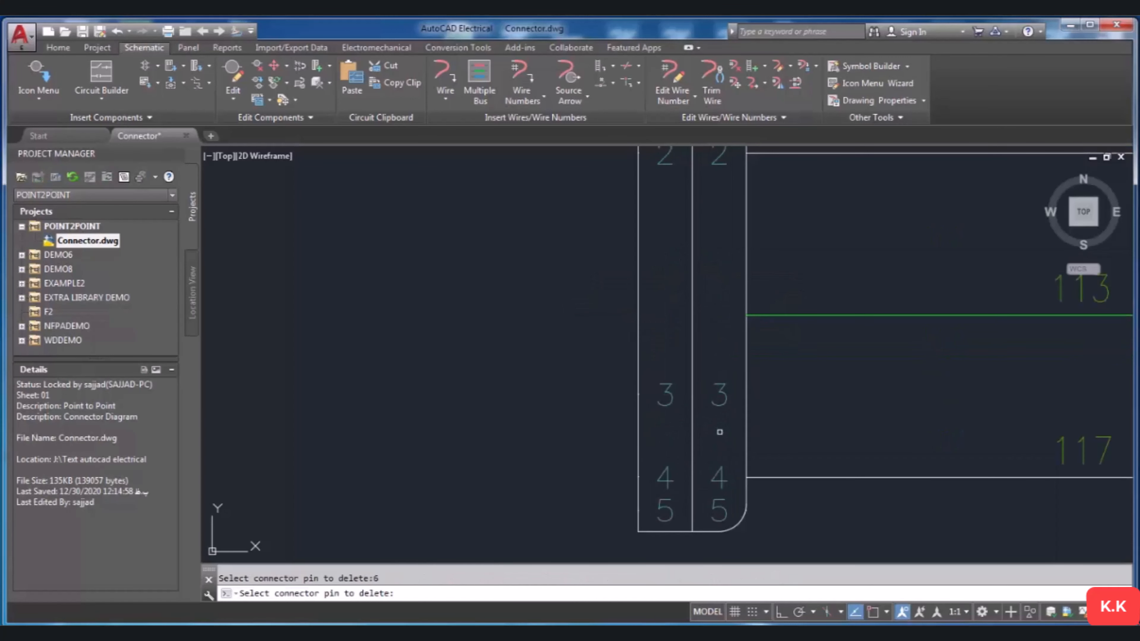
click(725, 508)
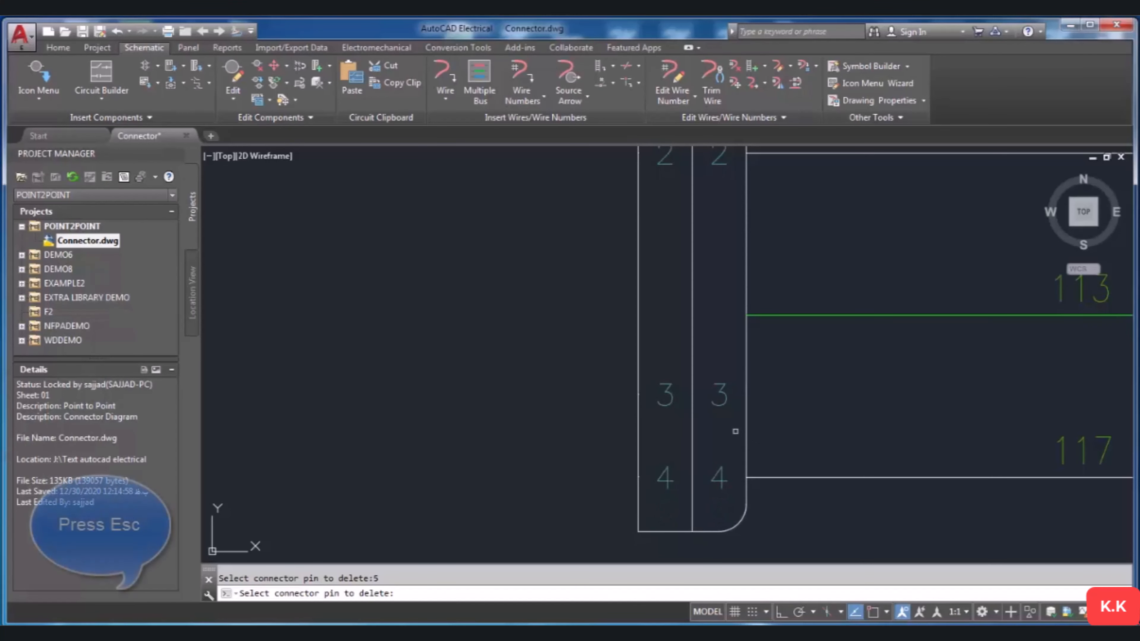
key(Escape)
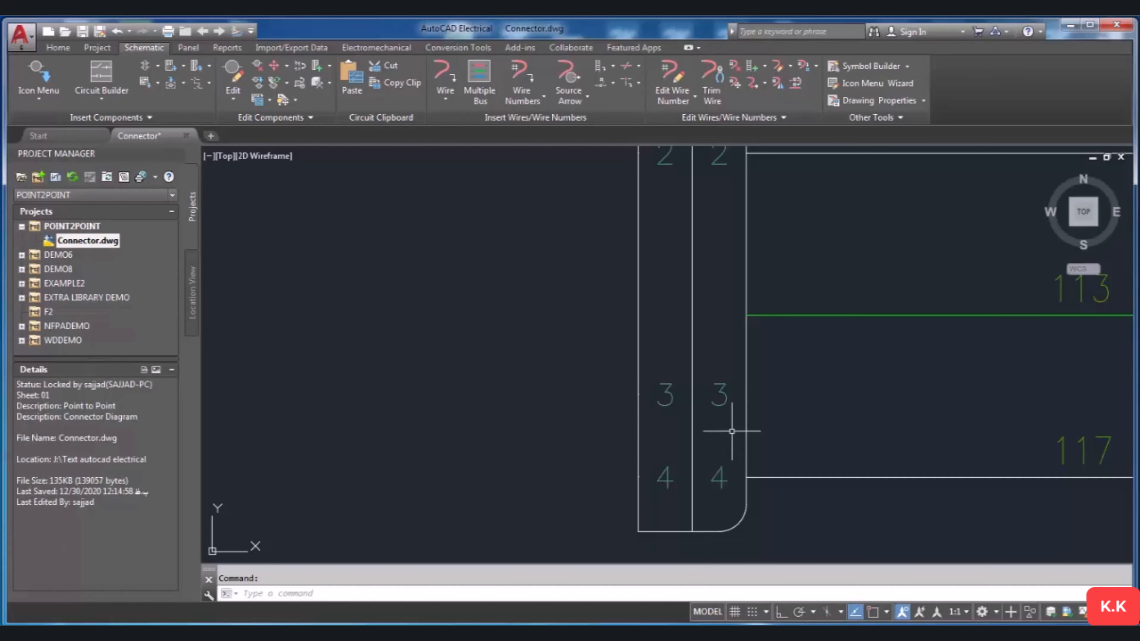
Move pin 3 of connector J5 up so that it lines up with wire 113.
right_click(693, 368)
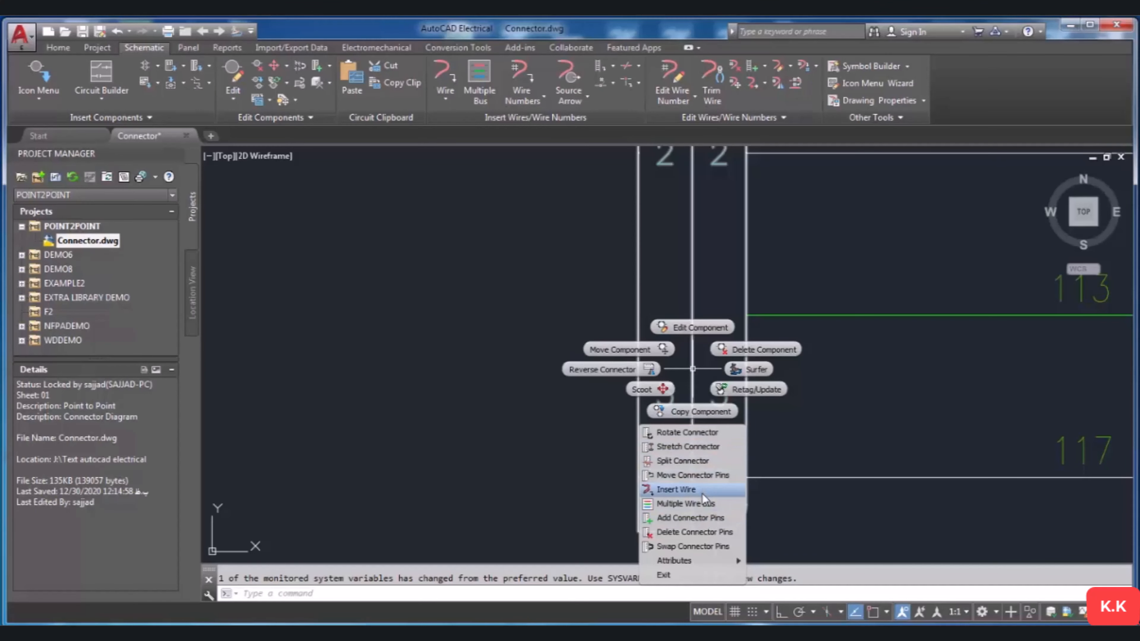
click(704, 476)
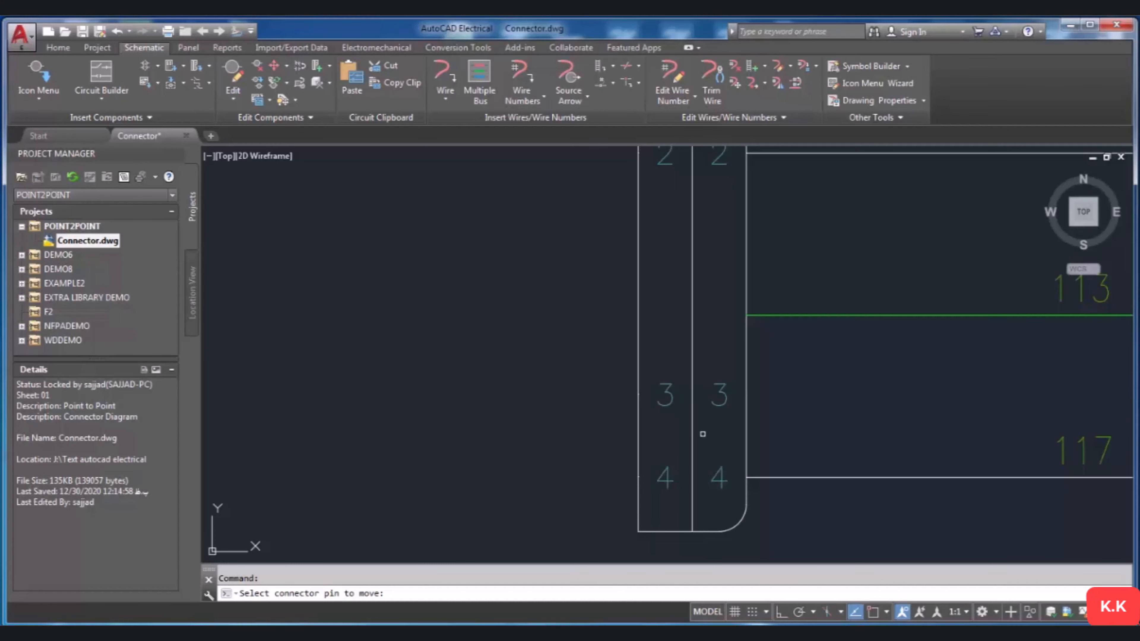
scroll(710, 411, down, 5)
scroll(675, 230, up, 3)
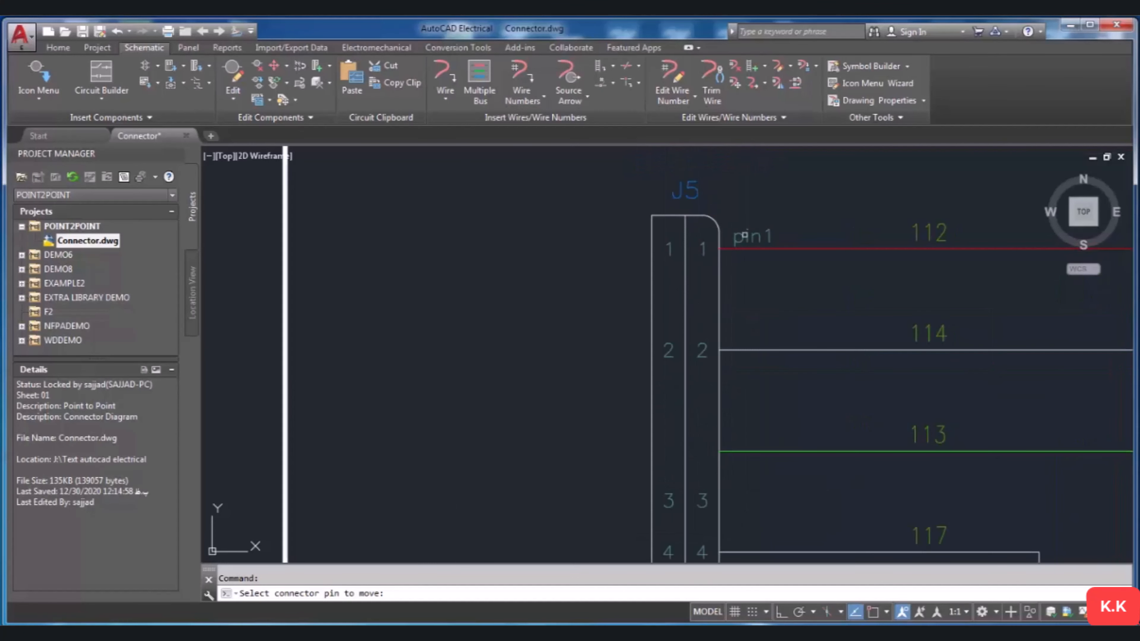
scroll(675, 241, down, 3)
scroll(669, 377, up, 3)
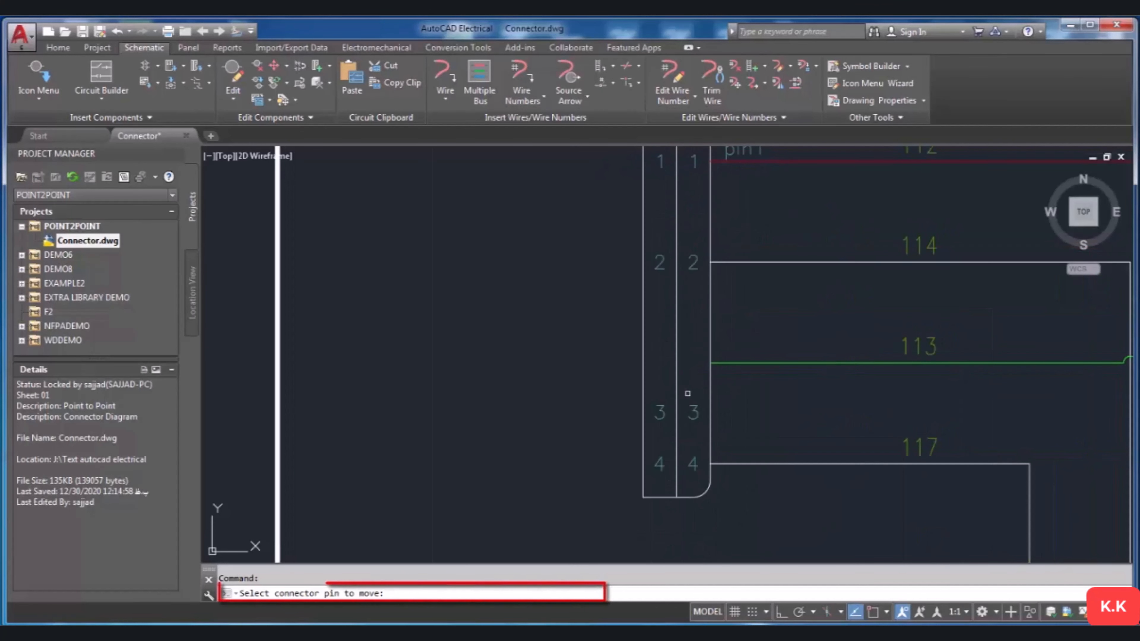
scroll(692, 438, up, 2)
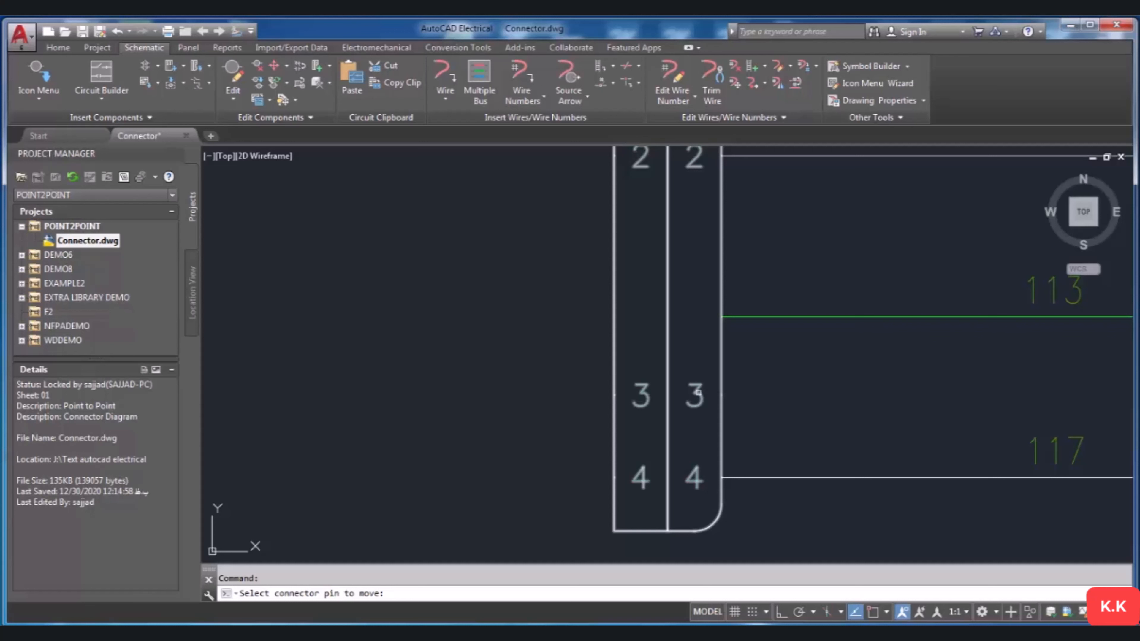
click(698, 392)
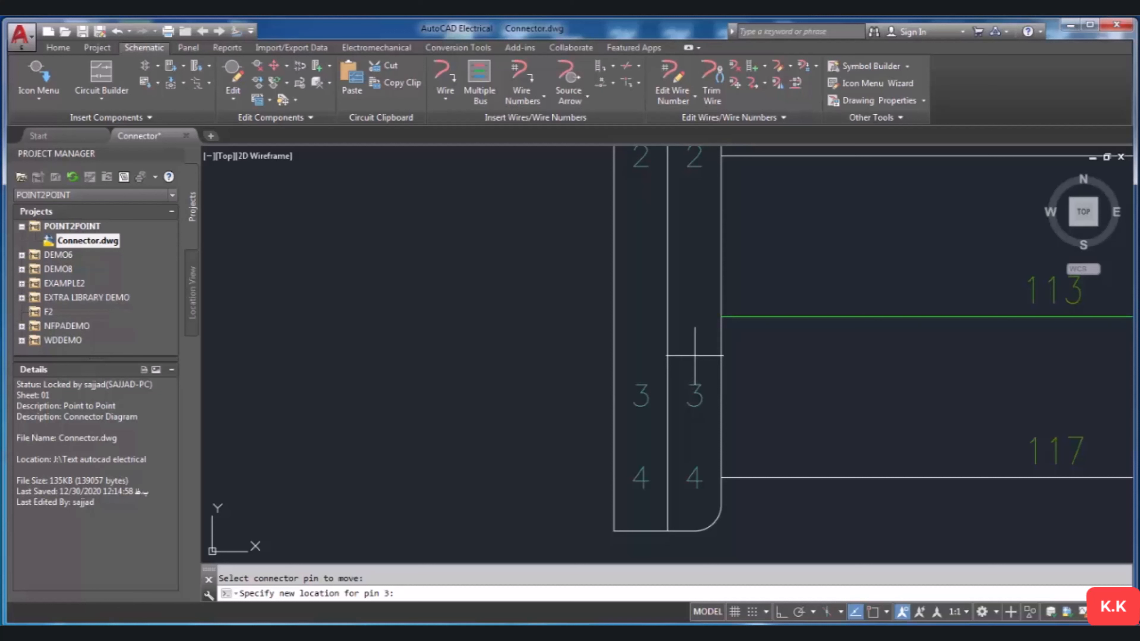
click(697, 317)
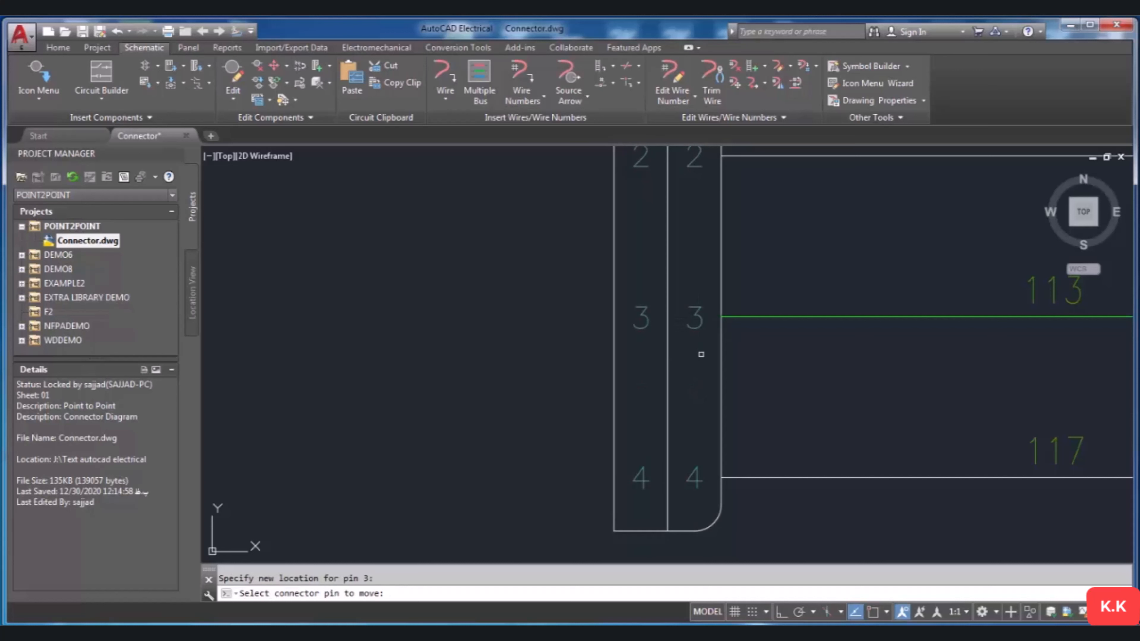
scroll(693, 409, down, 2)
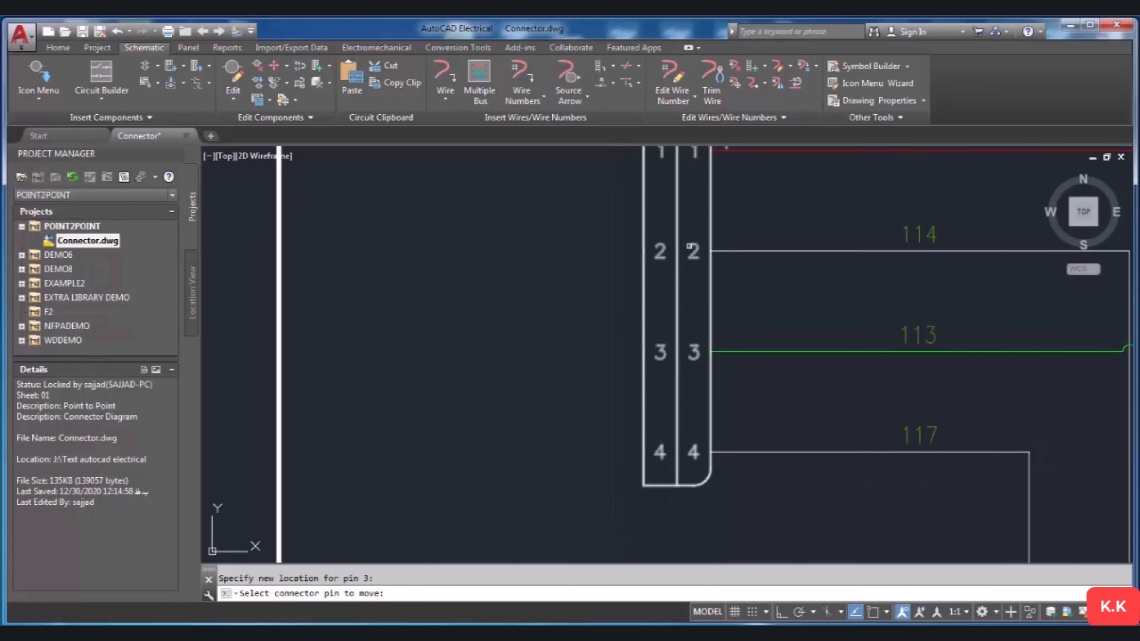
scroll(693, 251, up, 2)
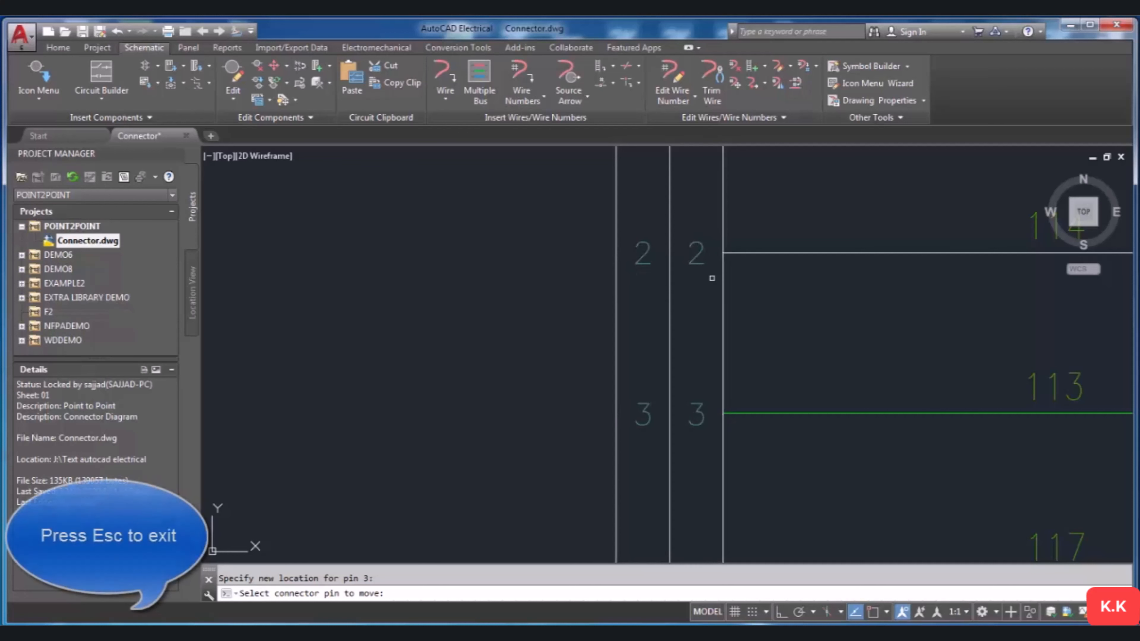
scroll(691, 332, down, 2)
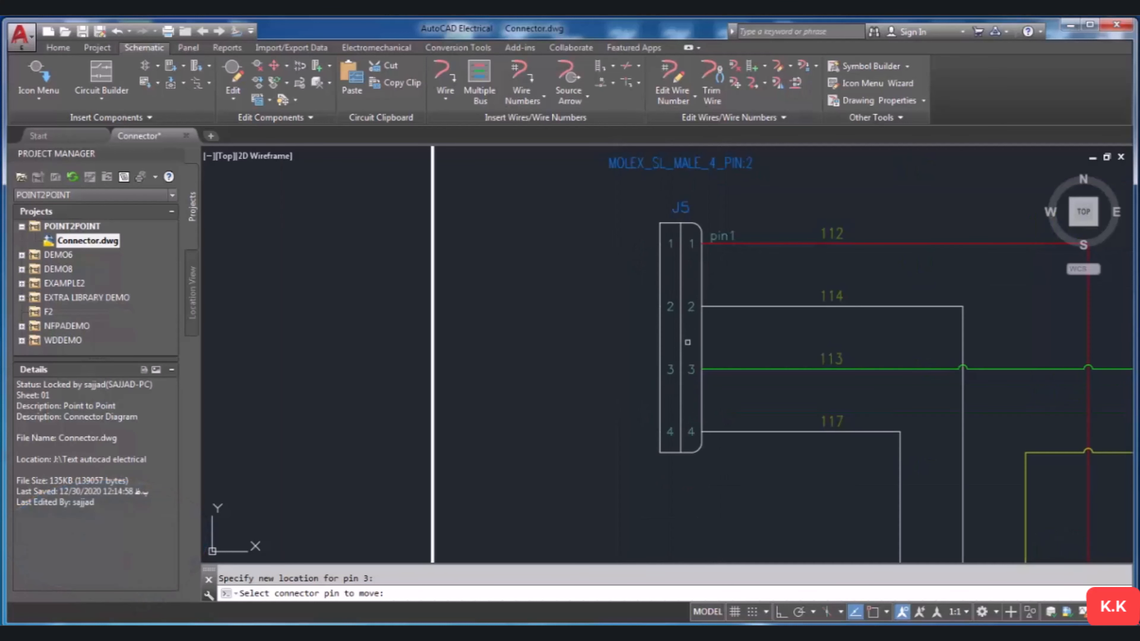
key(Escape)
Reverse connector J5 so that its plug side and the pin1 description face away from the wires.
scroll(690, 334, up, 2)
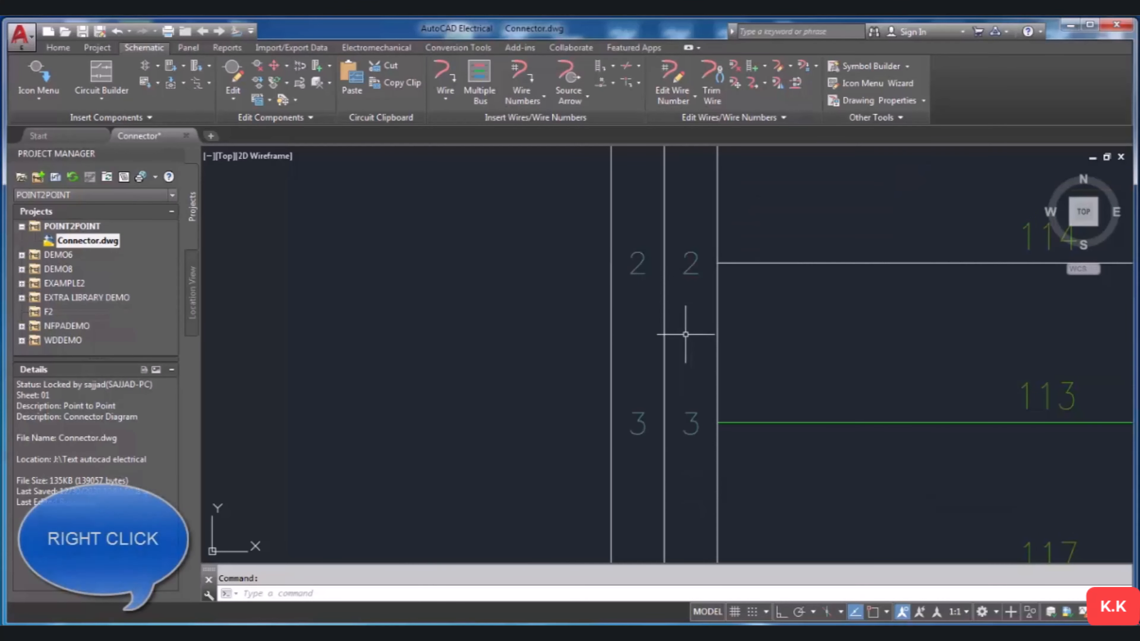
right_click(685, 334)
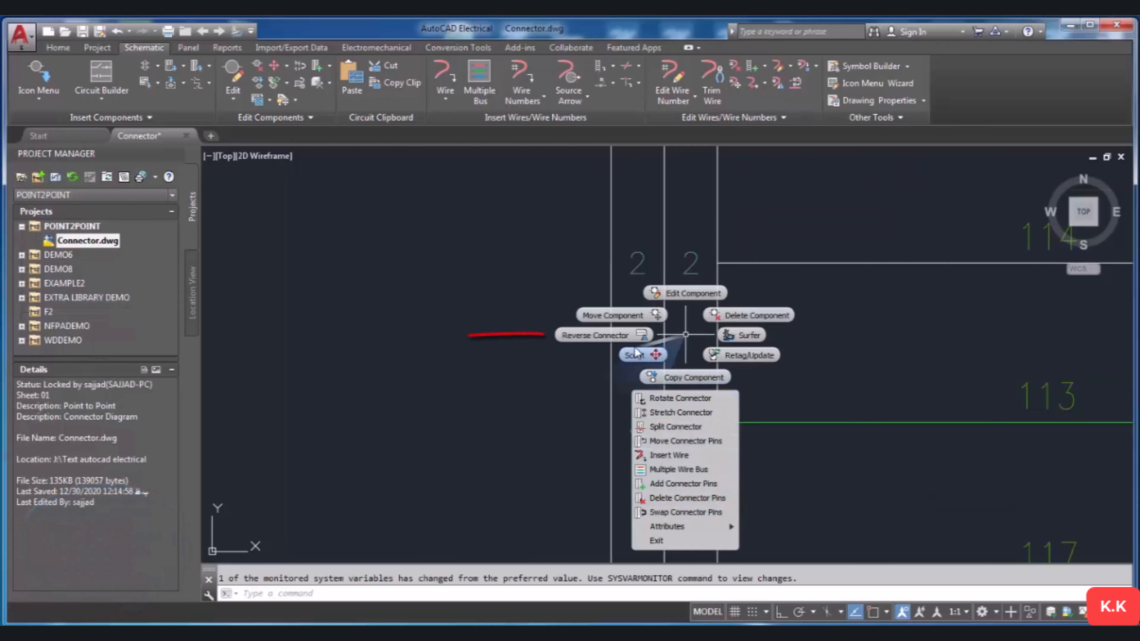
click(624, 334)
scroll(667, 349, down, 2)
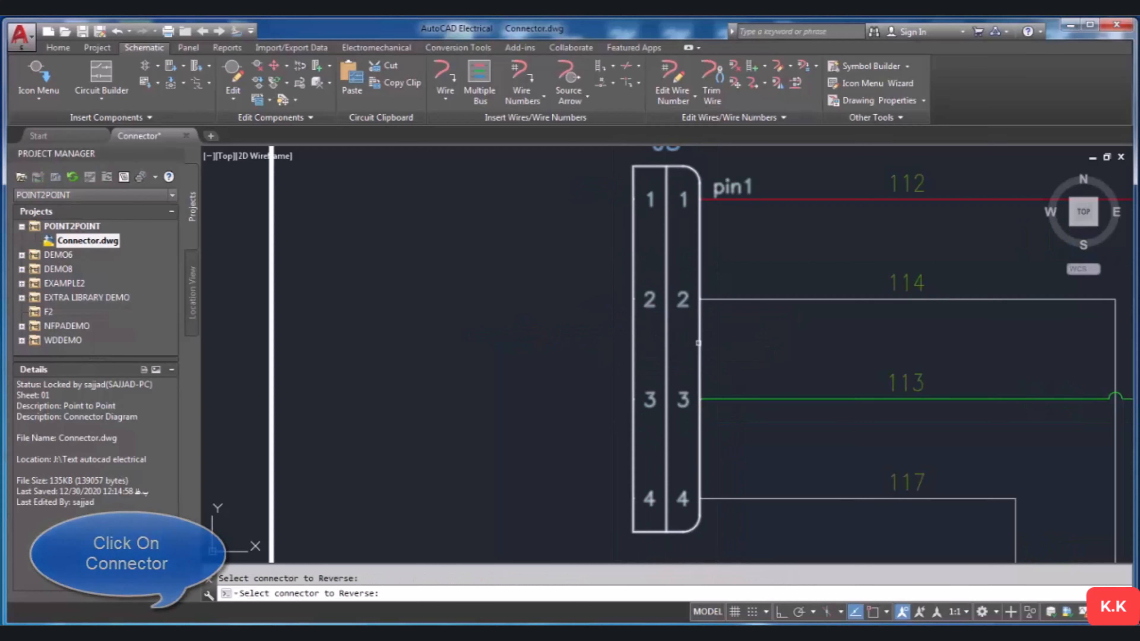
click(669, 345)
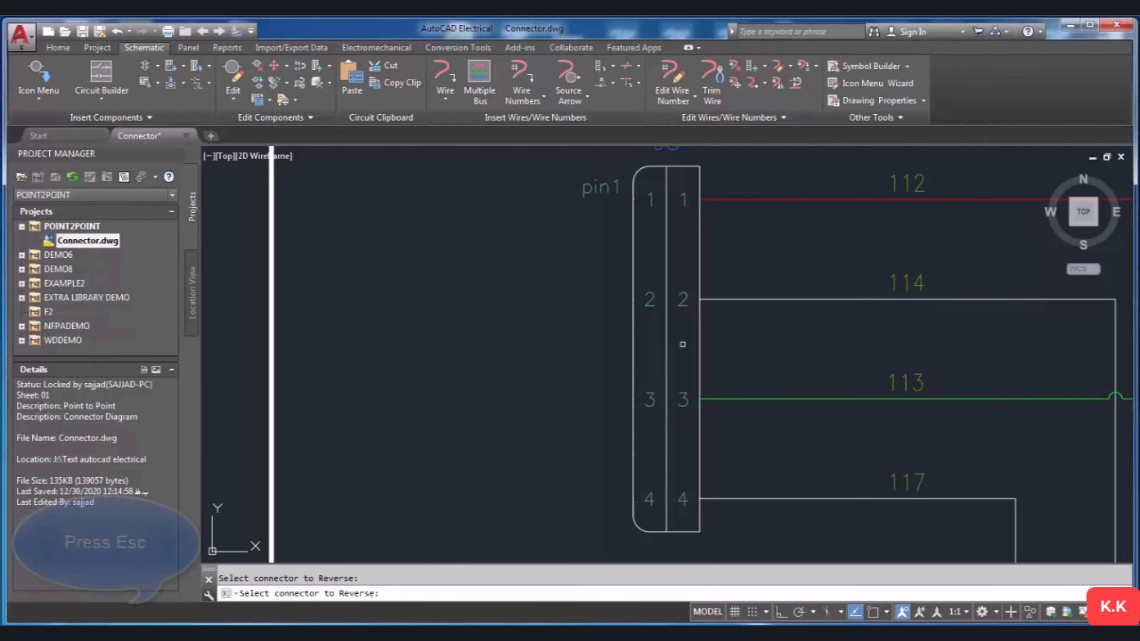
key(Escape)
Rotate connector J5 through a full turn in quarter-turn steps, keeping the attribute orientation held, and end the rotation.
scroll(673, 339, up, 2)
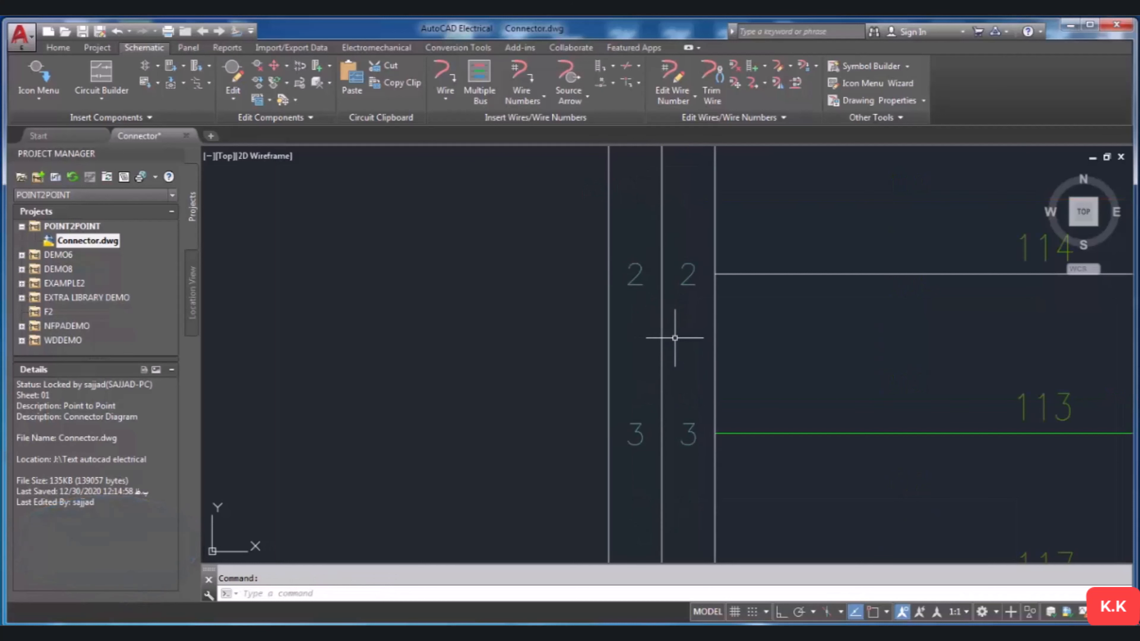
right_click(661, 336)
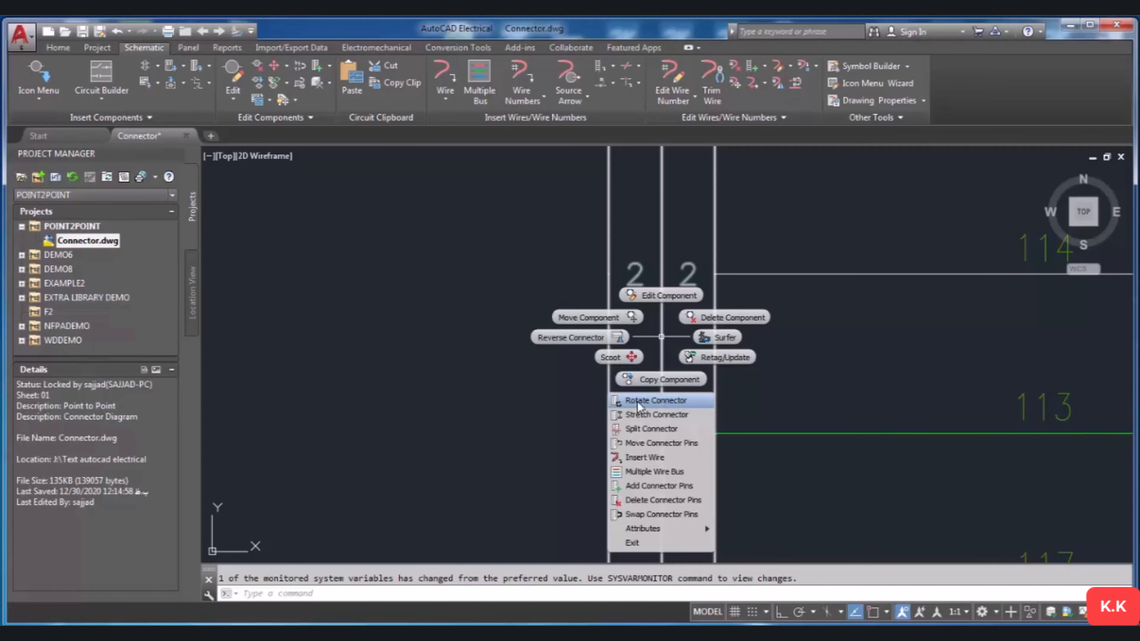
click(671, 404)
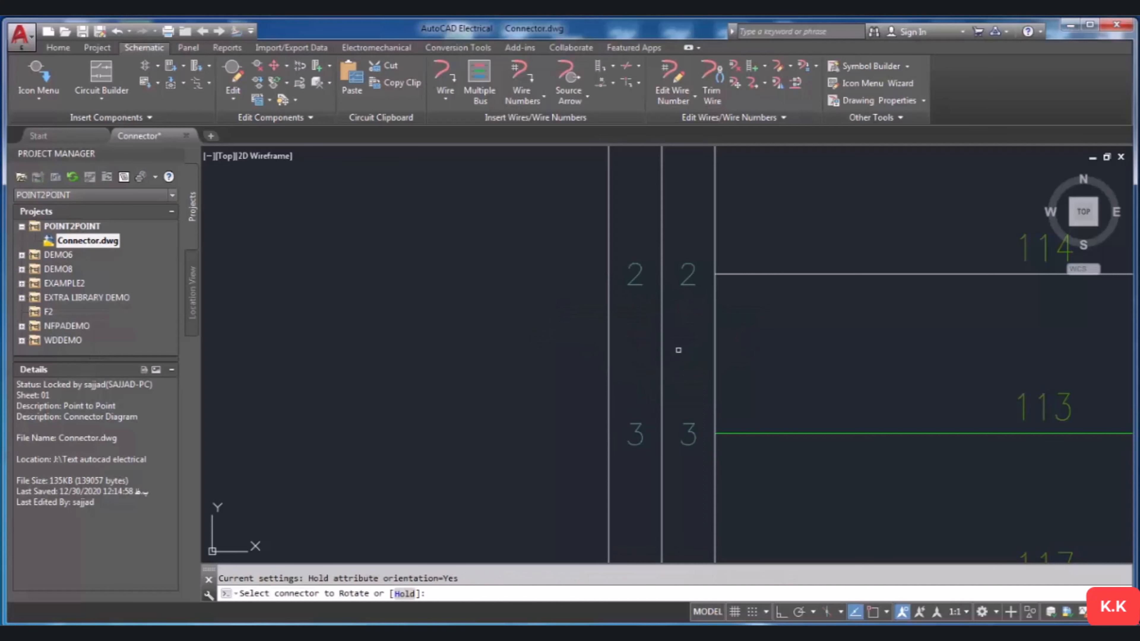
scroll(681, 352, up, 3)
scroll(682, 358, down, 2)
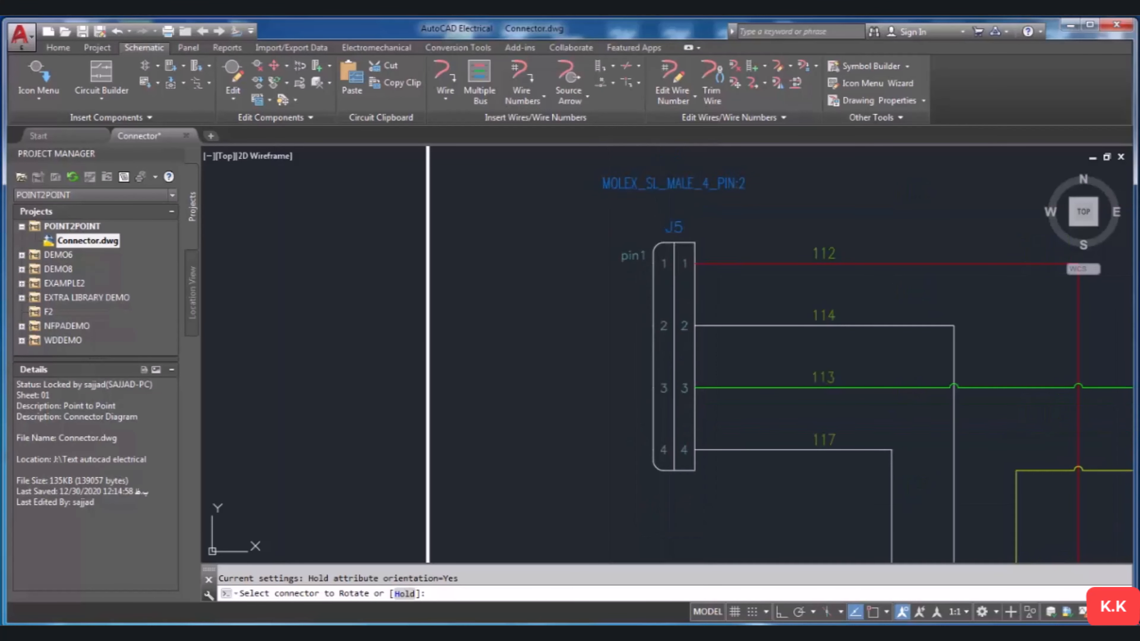
click(673, 355)
click(719, 243)
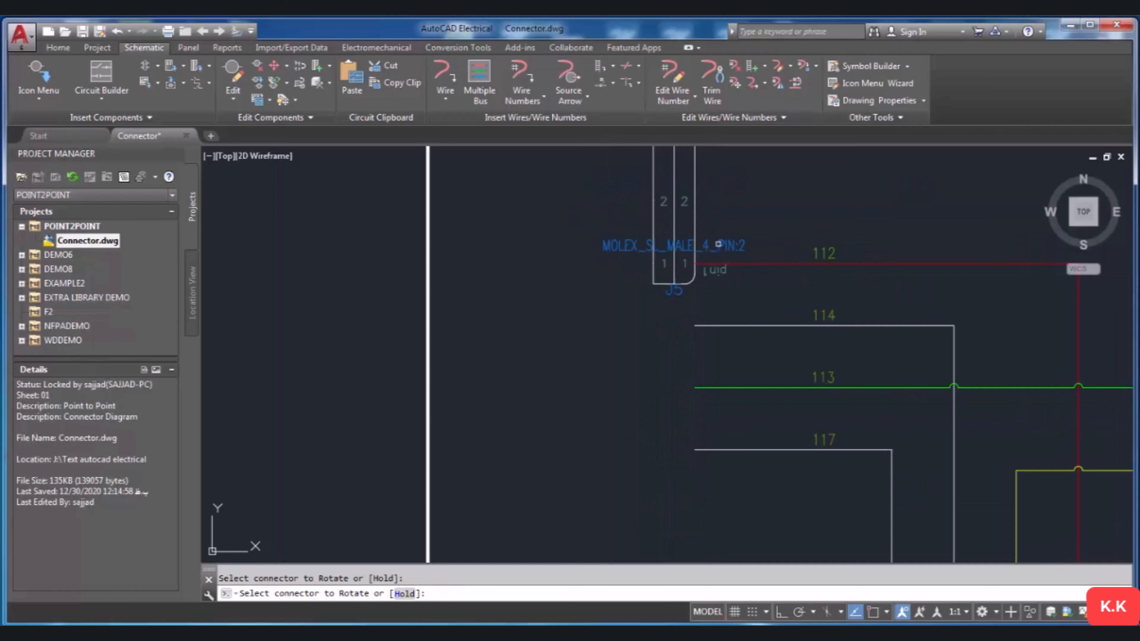
click(696, 214)
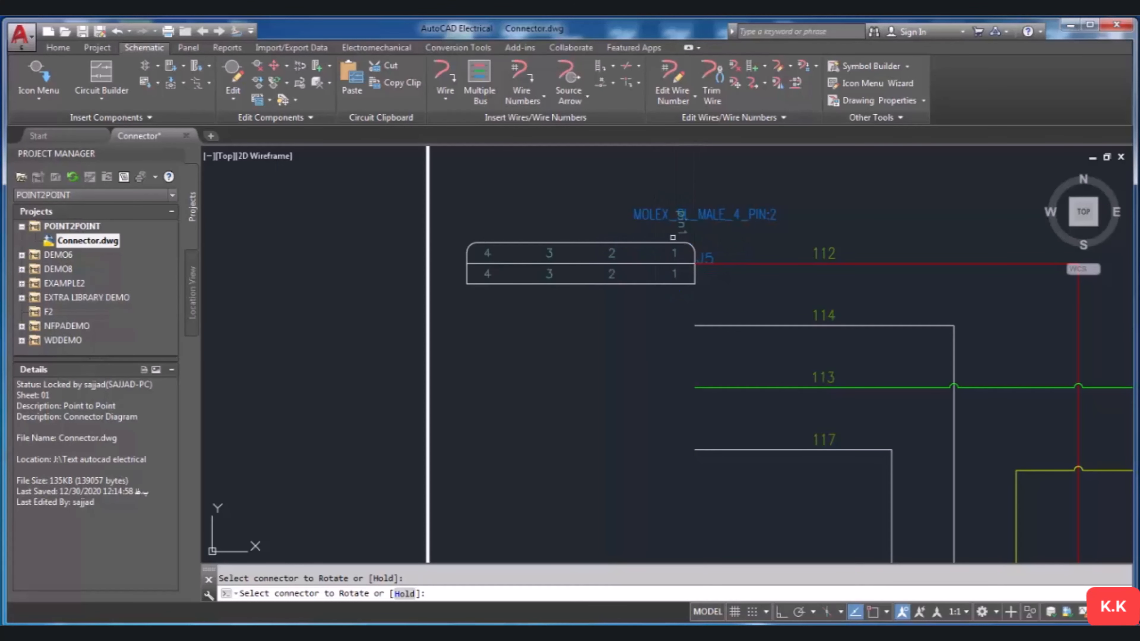
click(661, 241)
scroll(687, 291, up, 2)
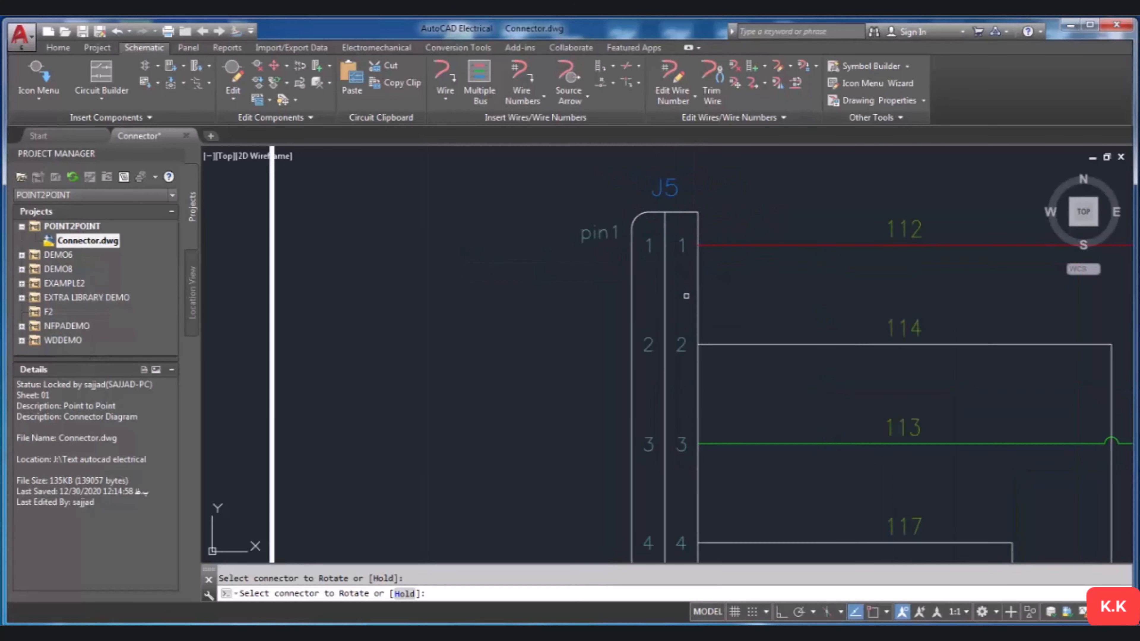
scroll(677, 302, up, 2)
scroll(683, 329, down, 2)
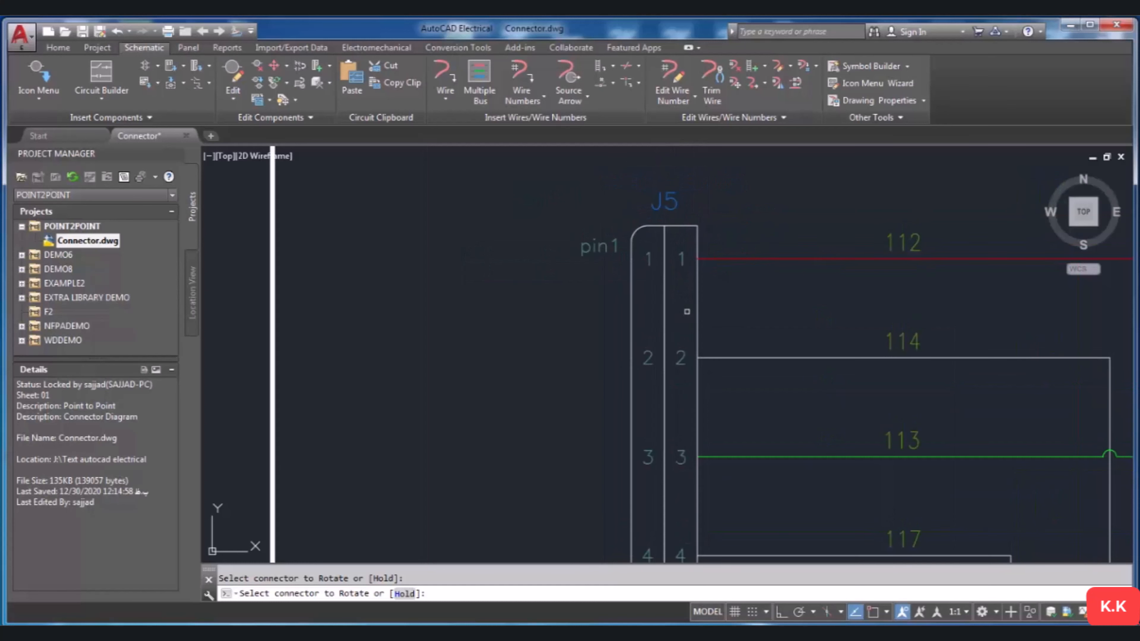
key(Return)
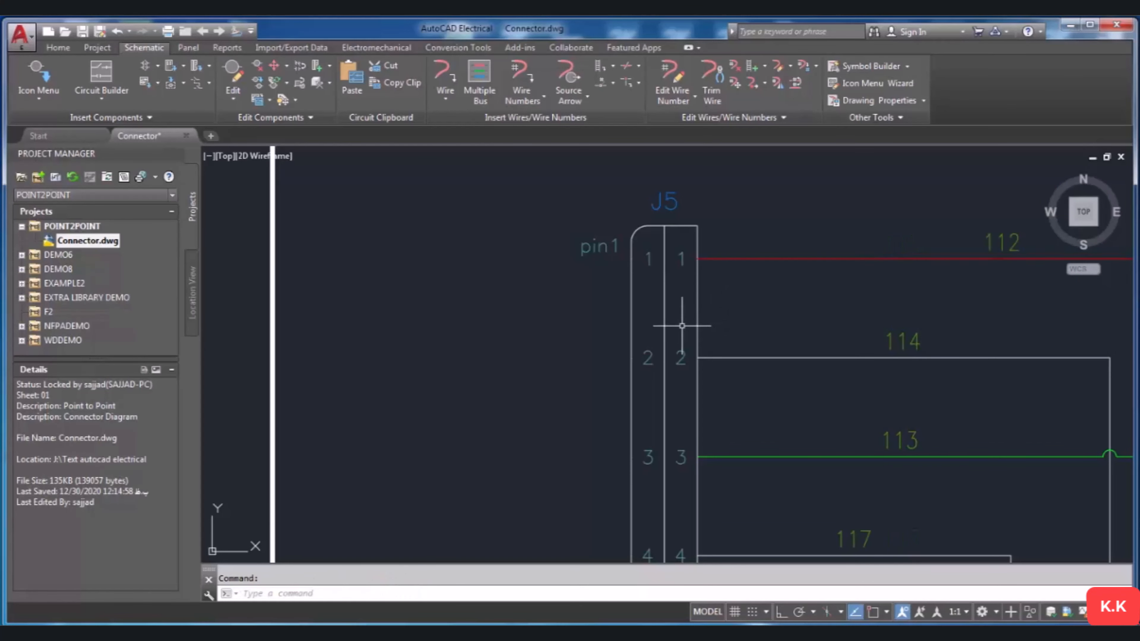
scroll(682, 314, down, 2)
scroll(682, 326, up, 4)
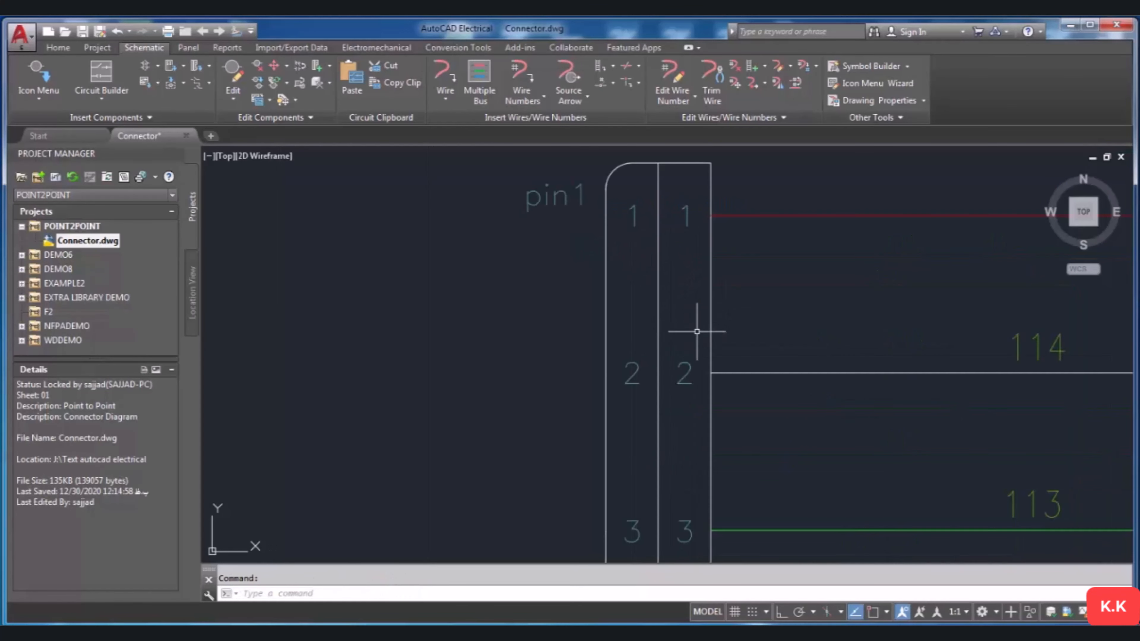
scroll(690, 331, down, 2)
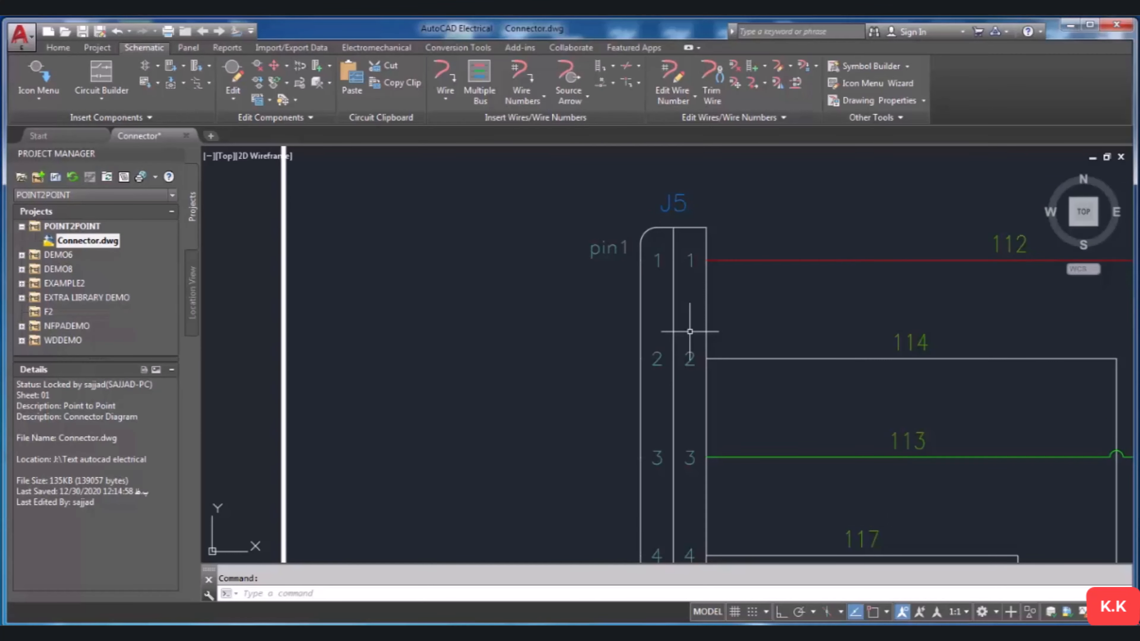
scroll(690, 331, up, 2)
scroll(689, 331, down, 2)
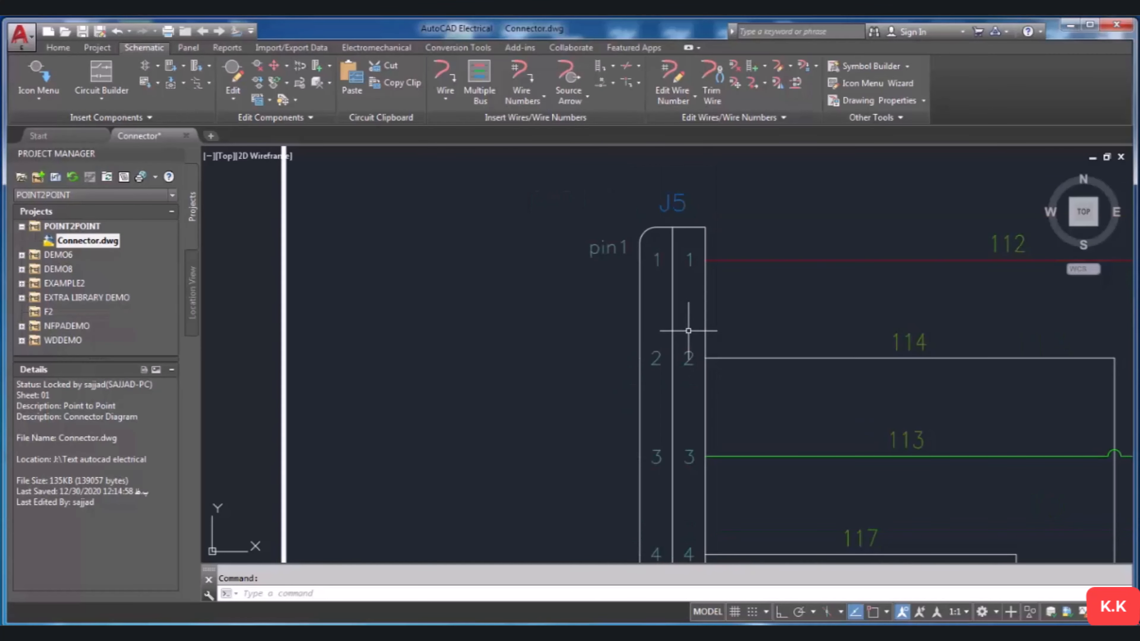
Stretch the shell of connector J5 upward so that it extends a little farther above pin 1.
click(670, 317)
right_click(670, 316)
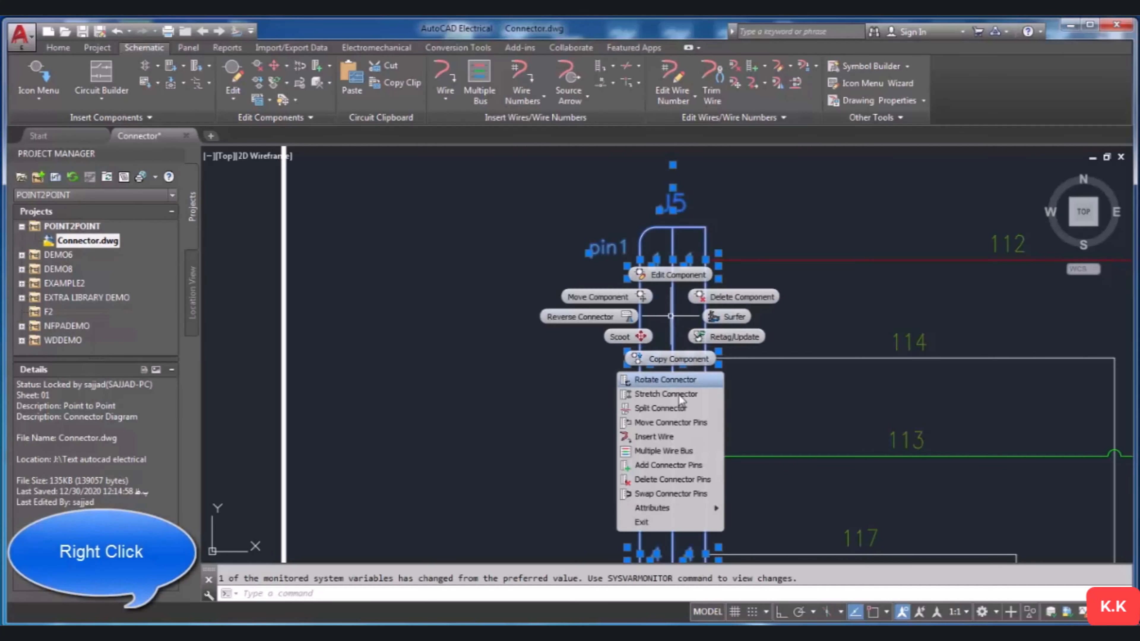
click(665, 394)
scroll(716, 340, down, 4)
scroll(716, 340, down, 2)
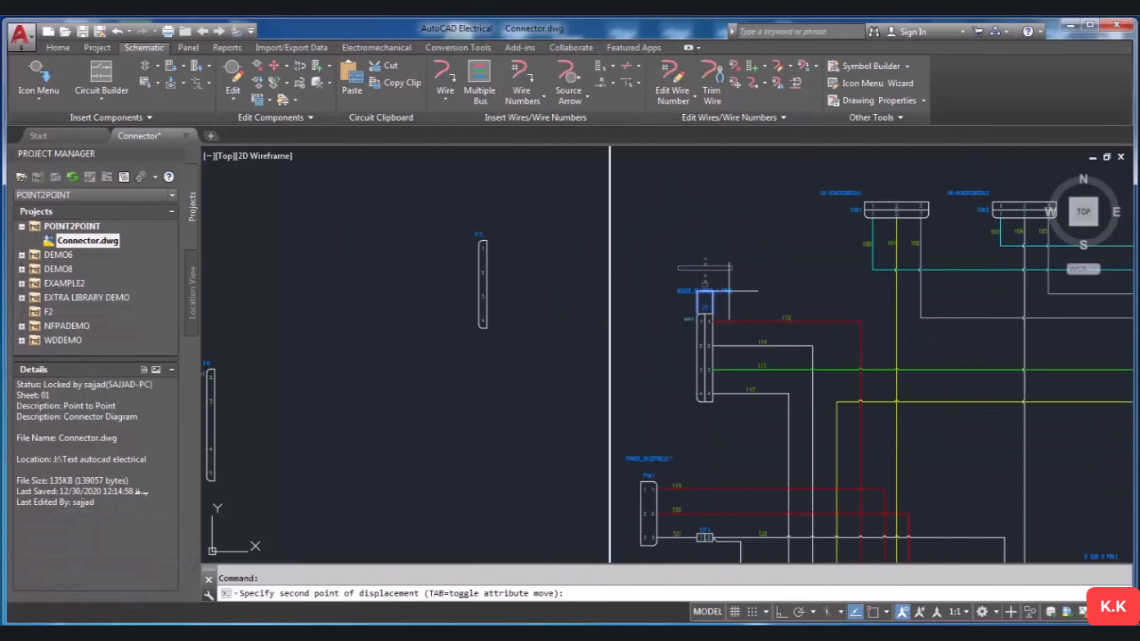
scroll(713, 437, up, 2)
scroll(713, 437, up, 2)
scroll(719, 407, down, 2)
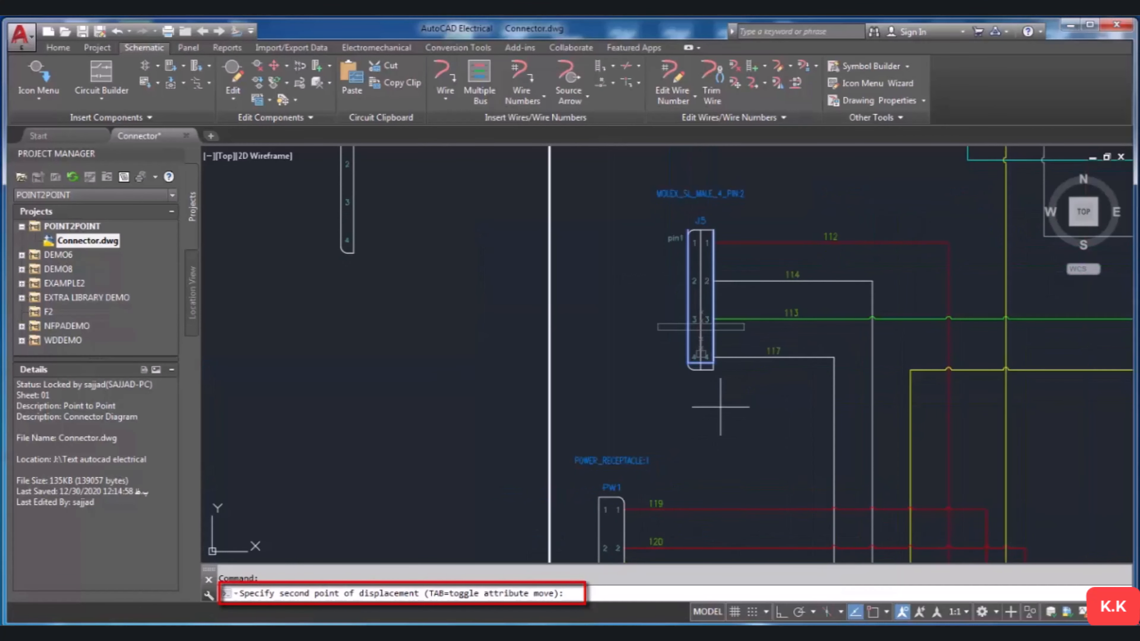
scroll(729, 193, up, 2)
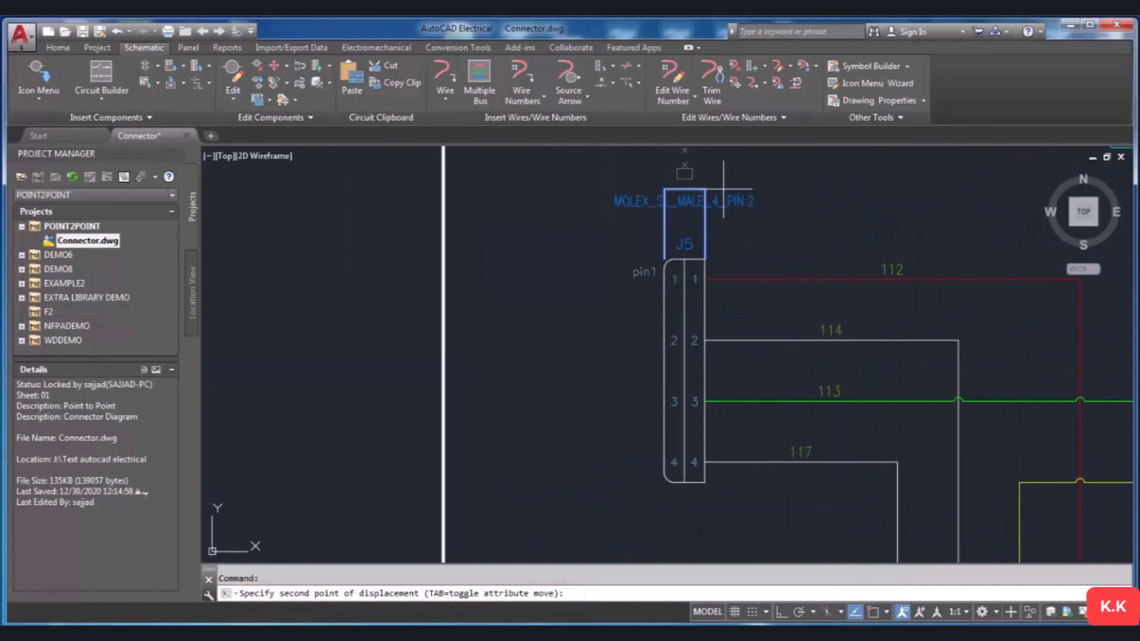
click(717, 224)
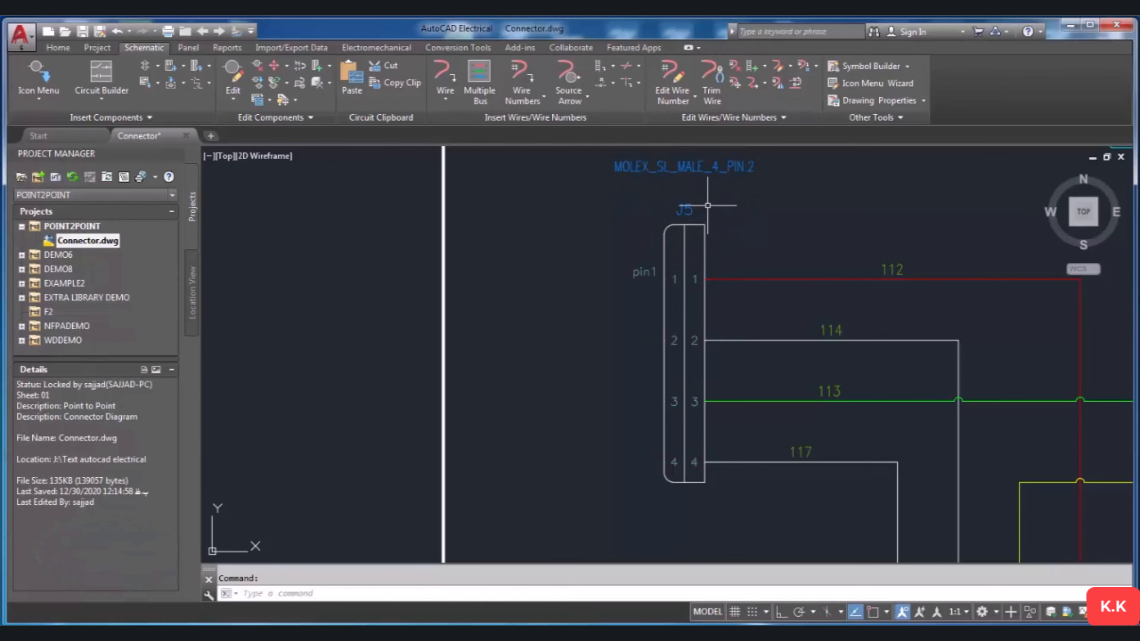
scroll(689, 197, up, 4)
scroll(696, 262, down, 4)
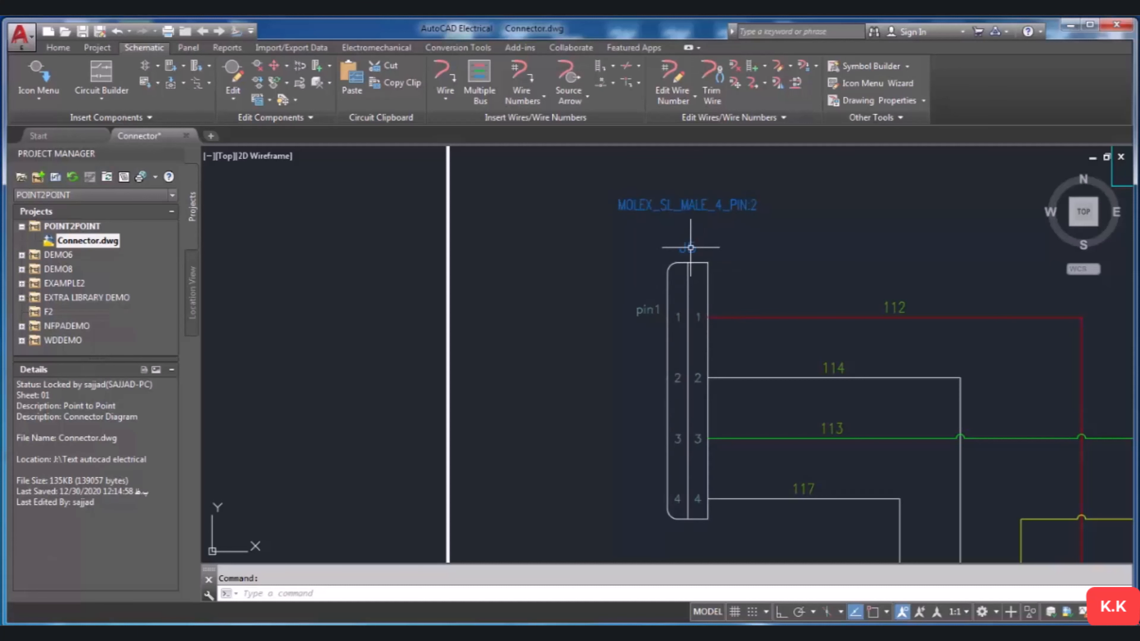
scroll(707, 269, up, 2)
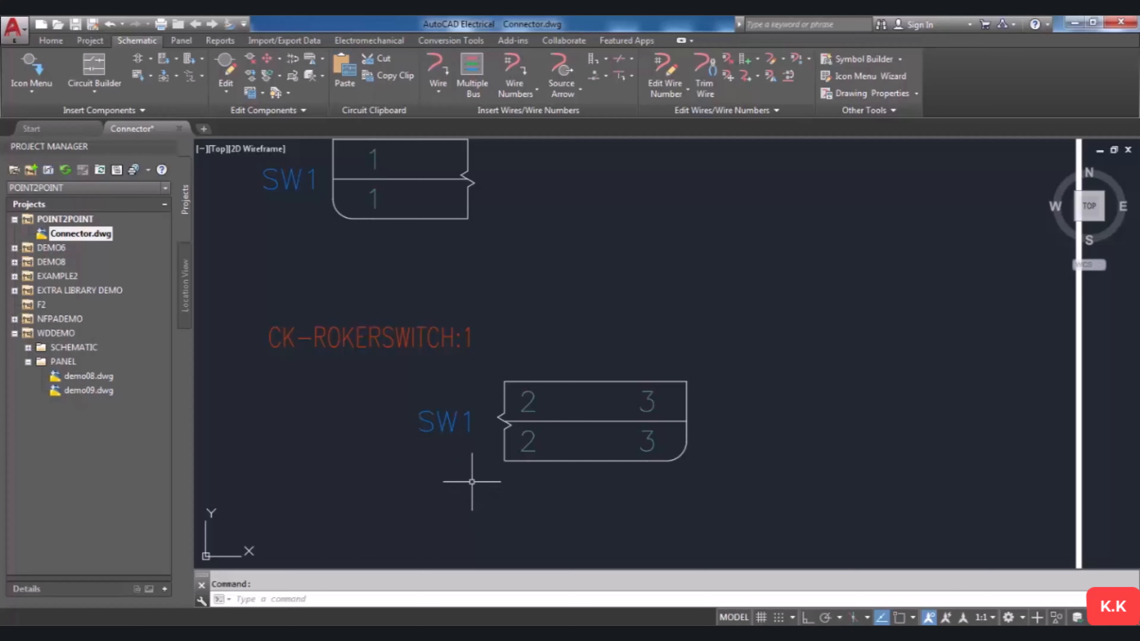
Start splitting connector J5 and set the split point between pins 2 and 3.
scroll(472, 482, down, 3)
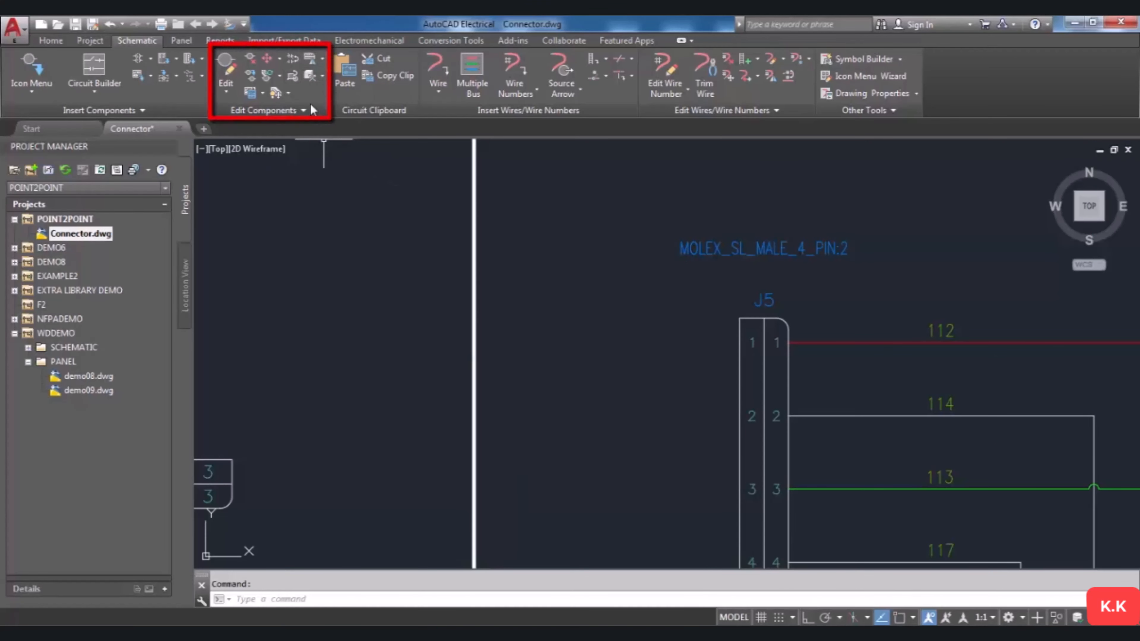
click(323, 60)
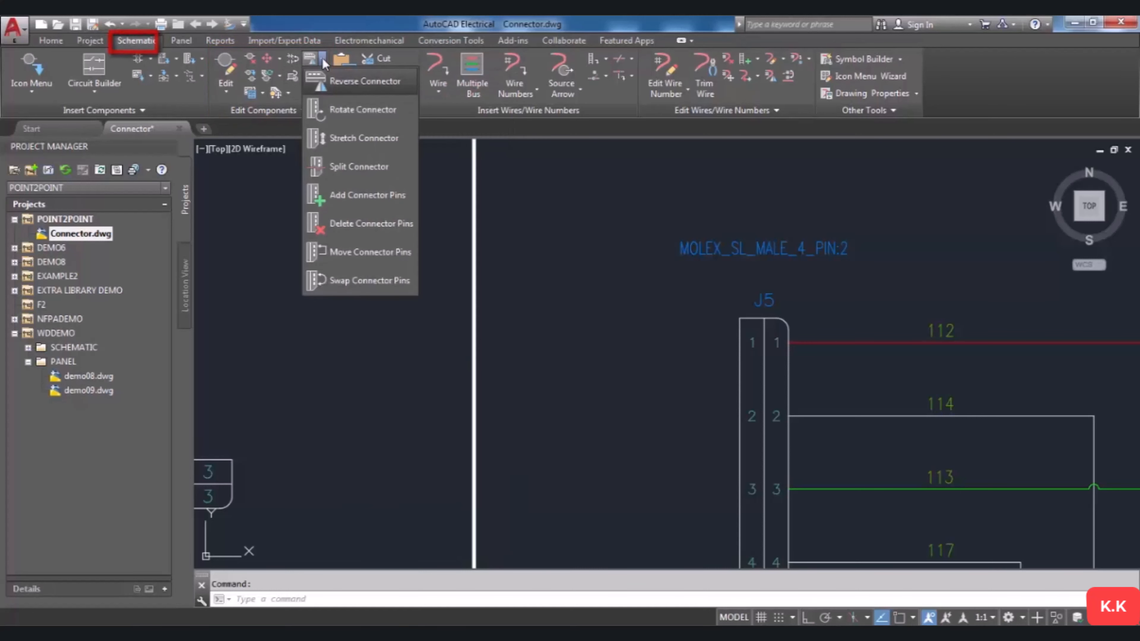
click(369, 172)
middle_drag(764, 341, 611, 305)
click(611, 305)
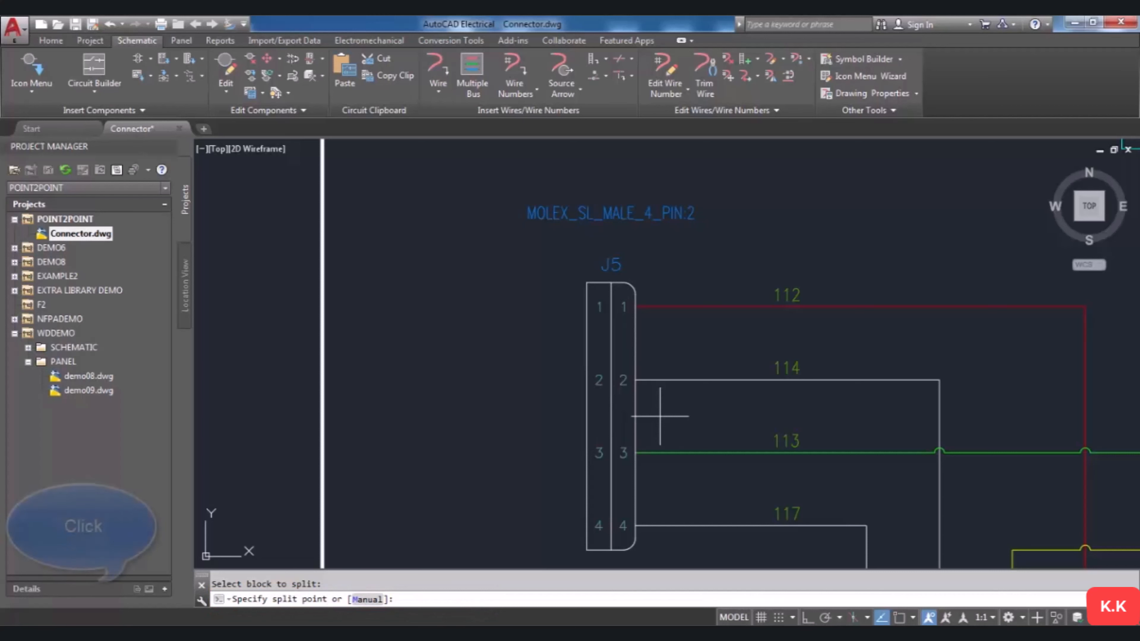
click(623, 416)
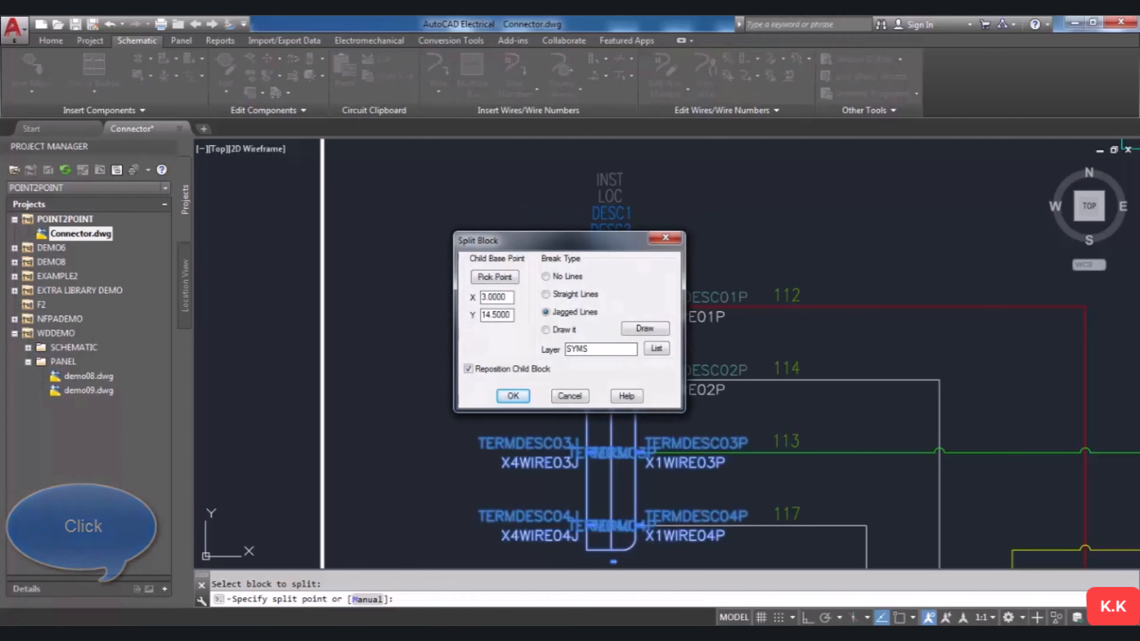
Examine the existing layers offered for the split's break line without choosing another one.
drag(614, 245, 443, 251)
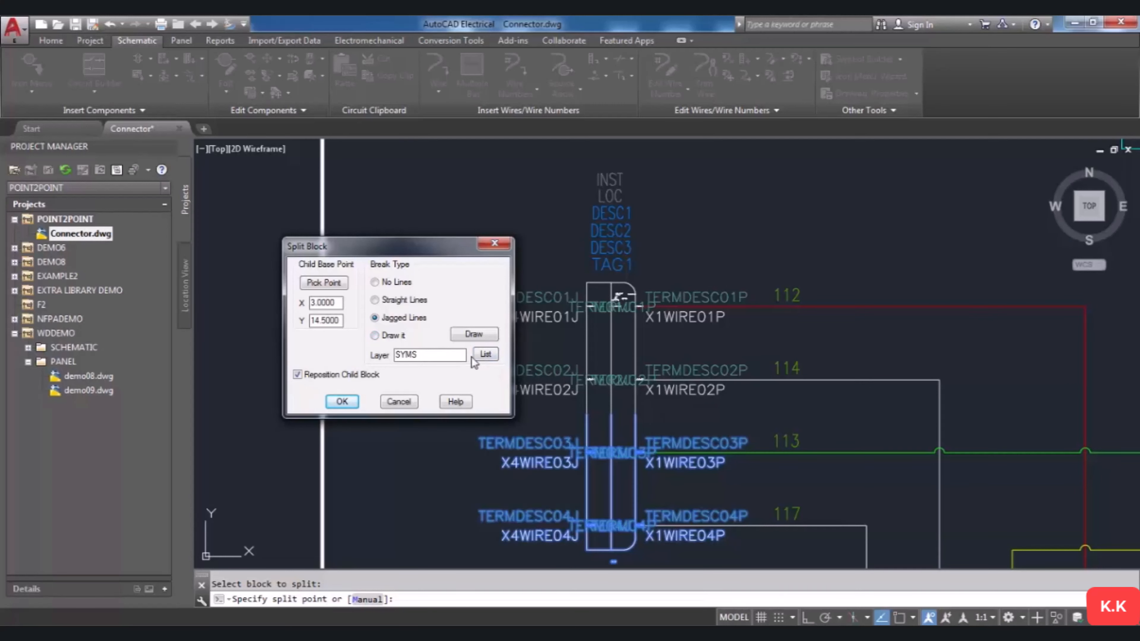
click(485, 354)
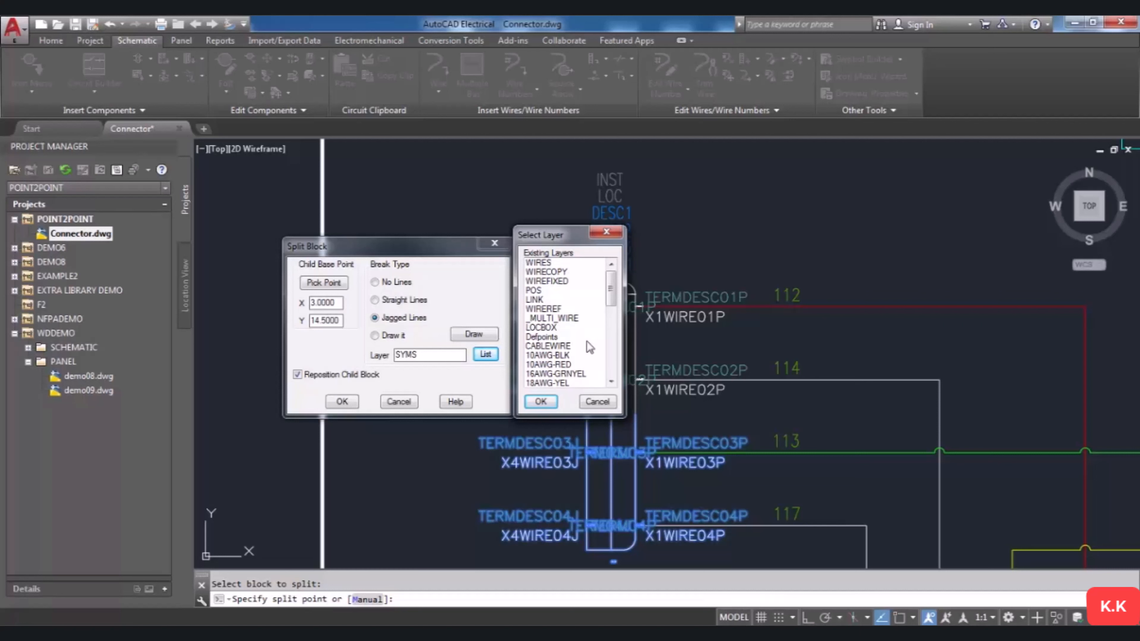
click(597, 402)
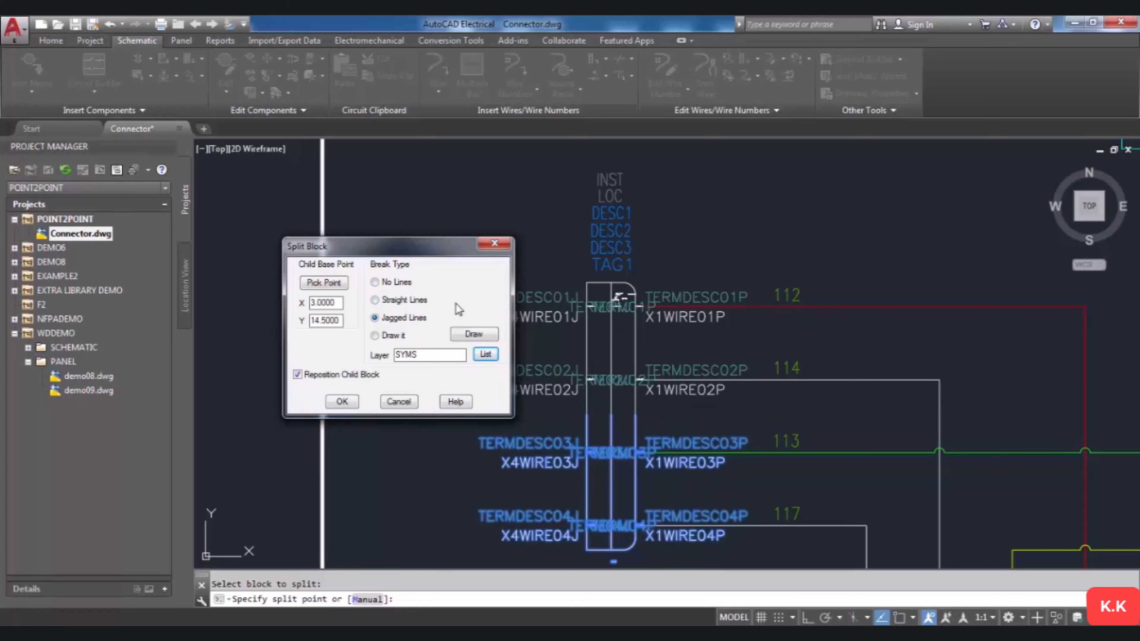
Split connector J5 with the Straight Lines break type and place the child block with pins 3 and 4 beside the parent, away from the wires.
click(375, 300)
click(342, 402)
scroll(471, 359, down, 2)
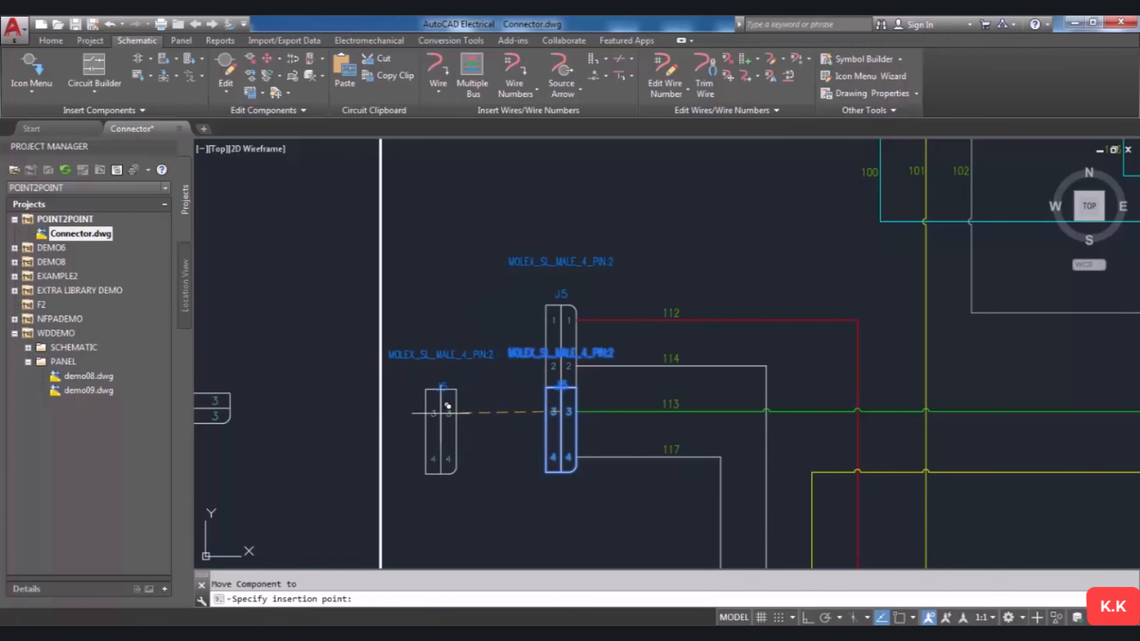
click(451, 419)
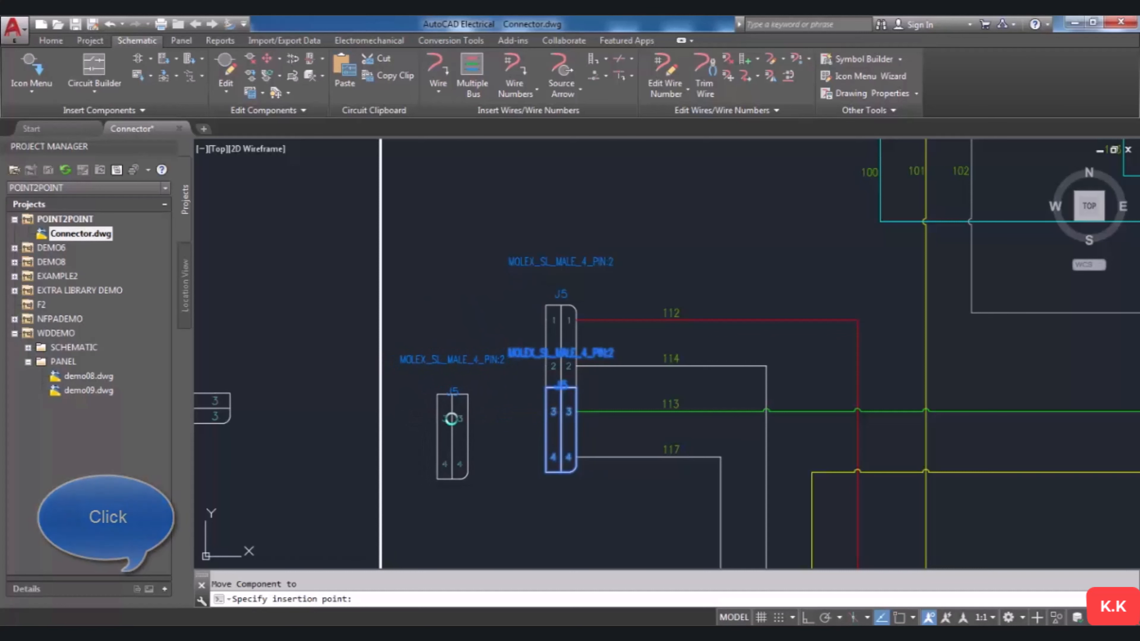
scroll(480, 394, up, 2)
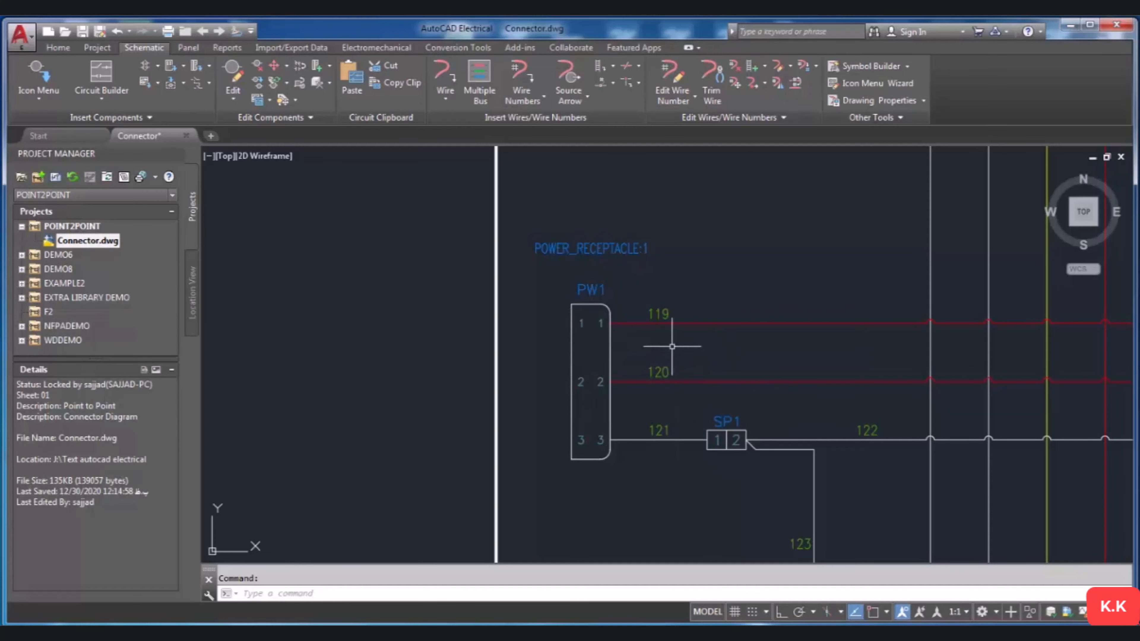
Insert a horizontal splice symbol beside connector P3, just to the left of pin 1, accepting the default component data.
scroll(628, 332, down, 5)
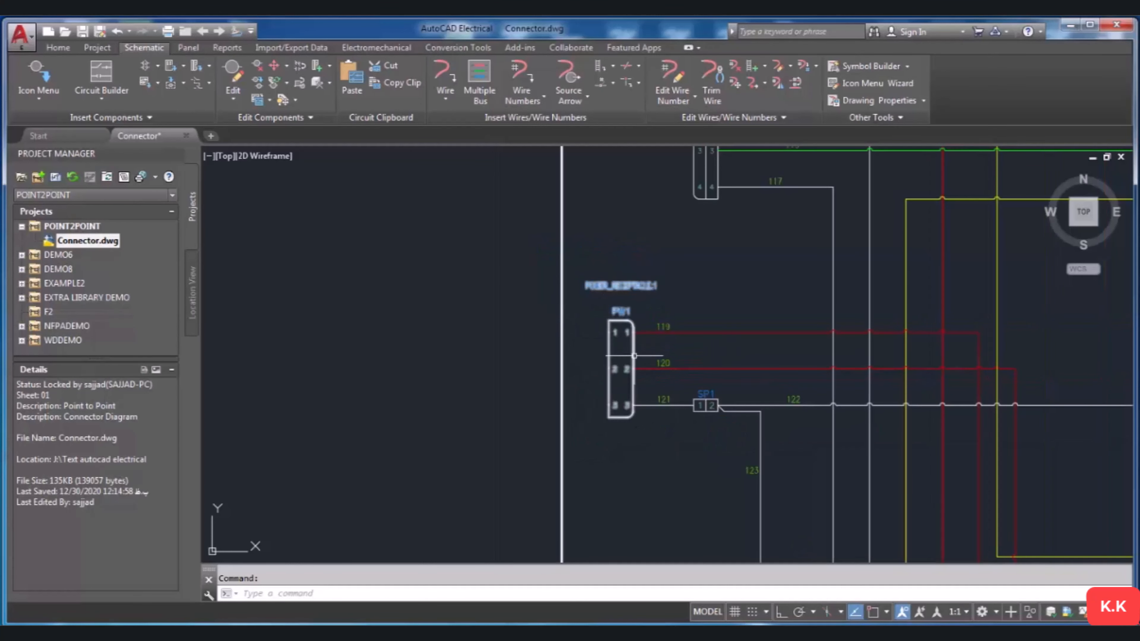
scroll(592, 317, down, 4)
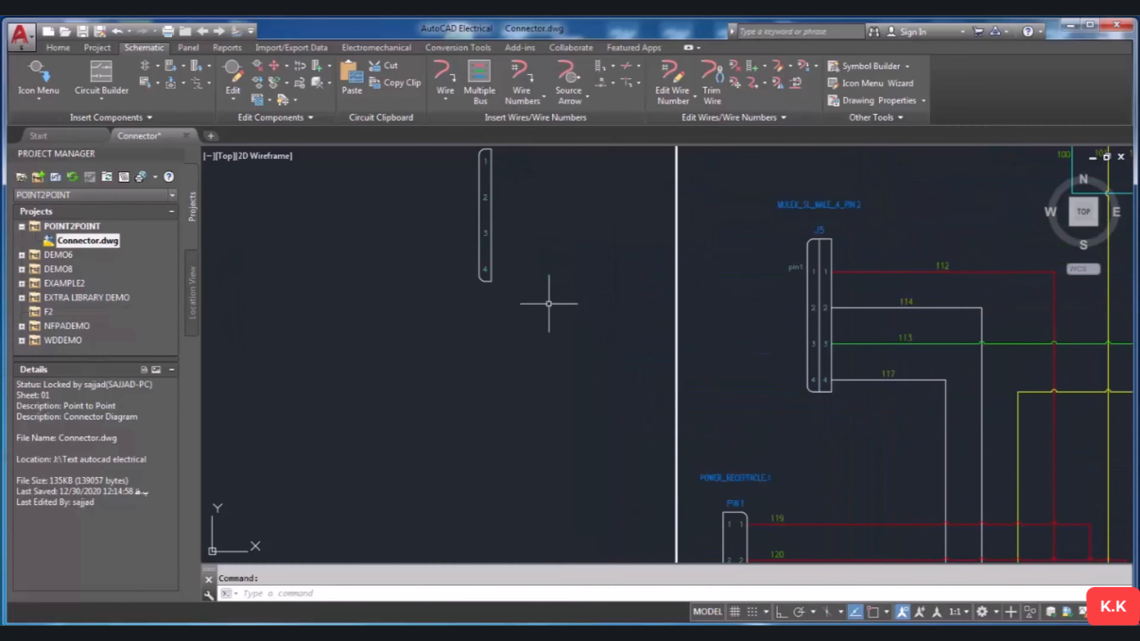
scroll(550, 195, up, 2)
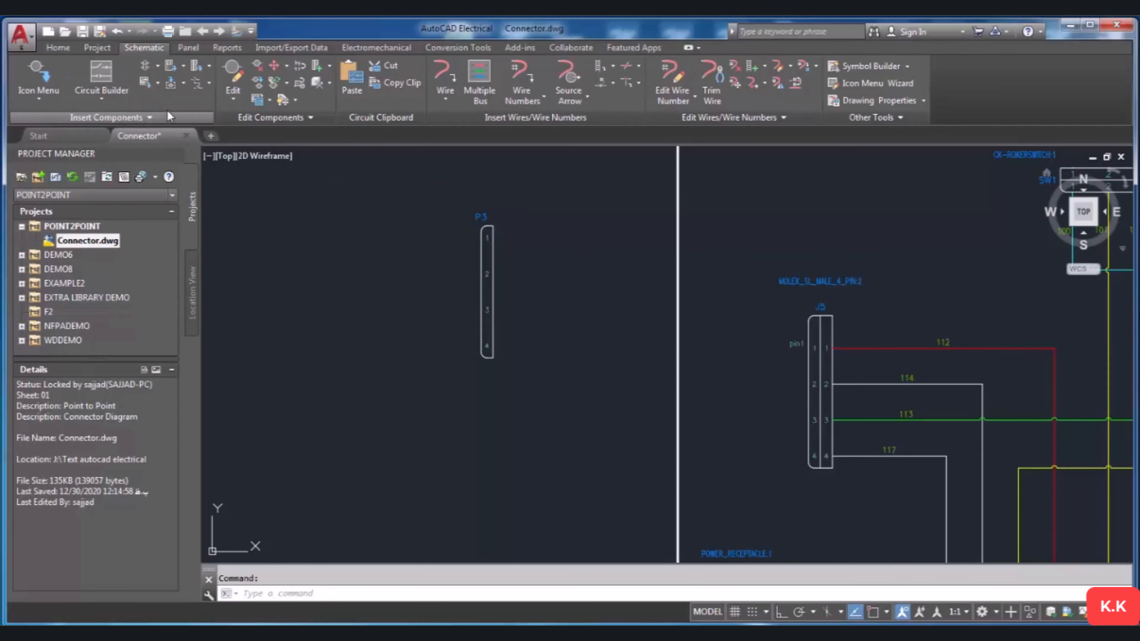
click(210, 65)
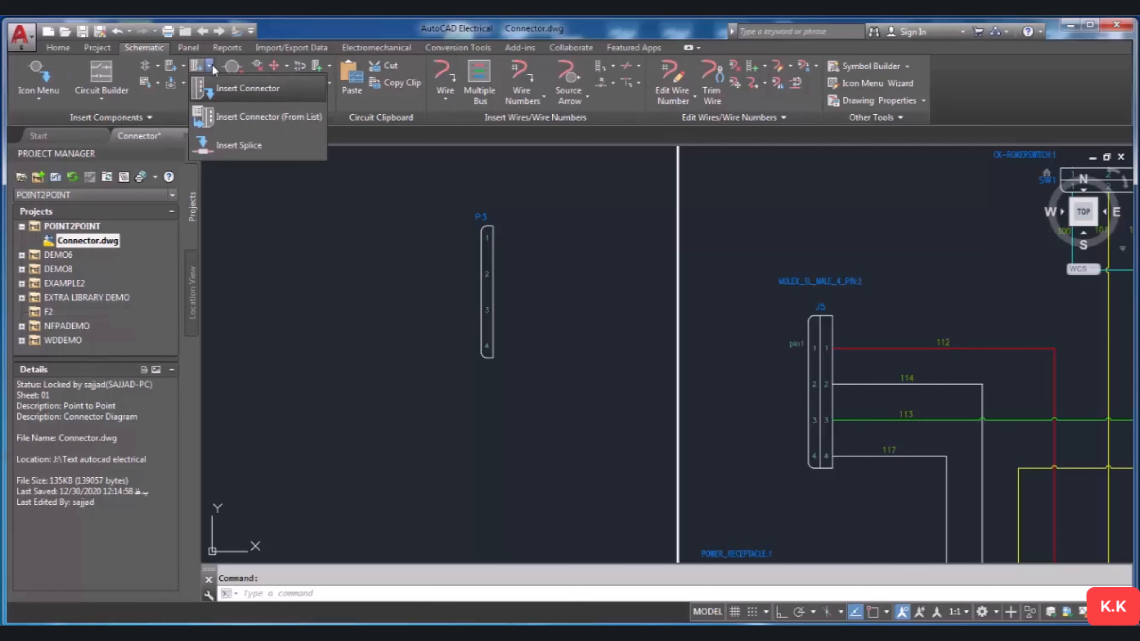
click(239, 145)
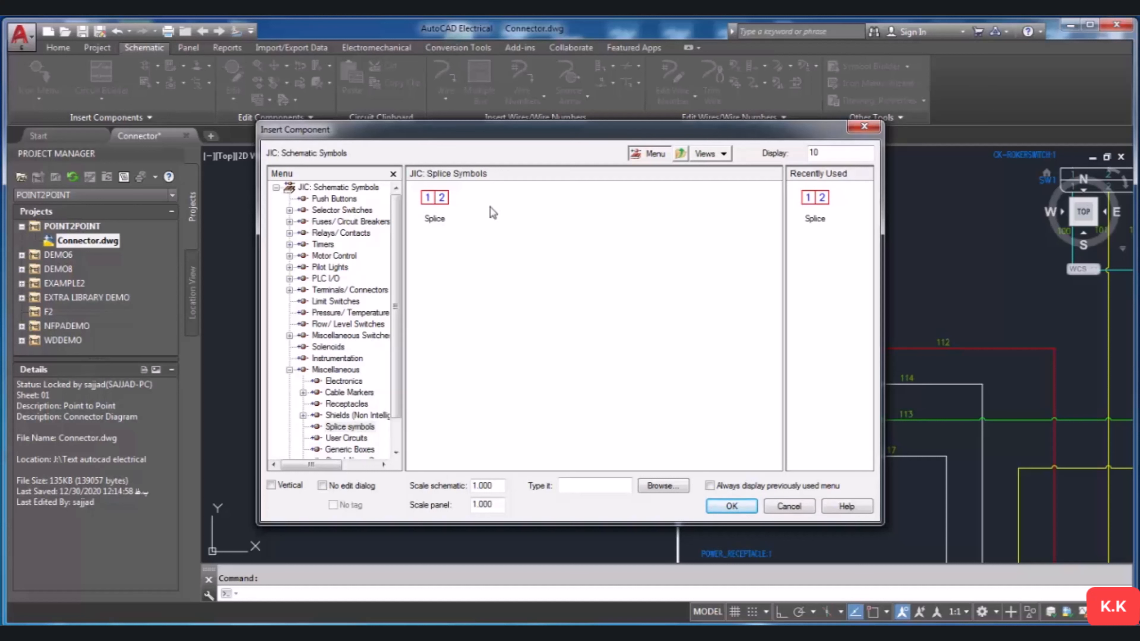
click(441, 205)
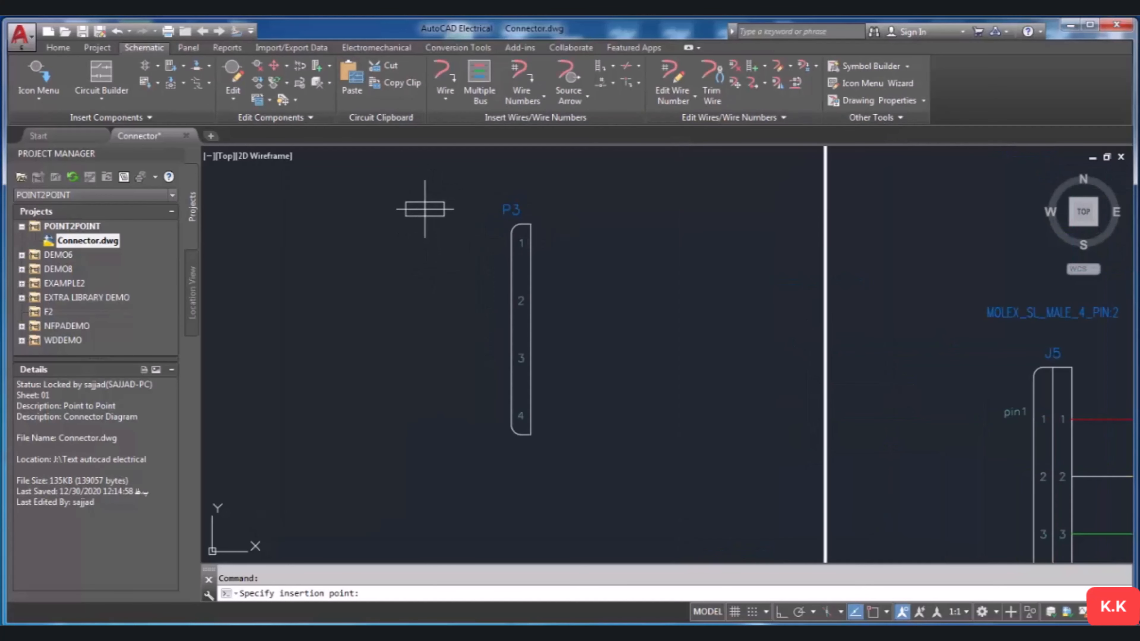
scroll(447, 238, up, 4)
scroll(530, 252, down, 2)
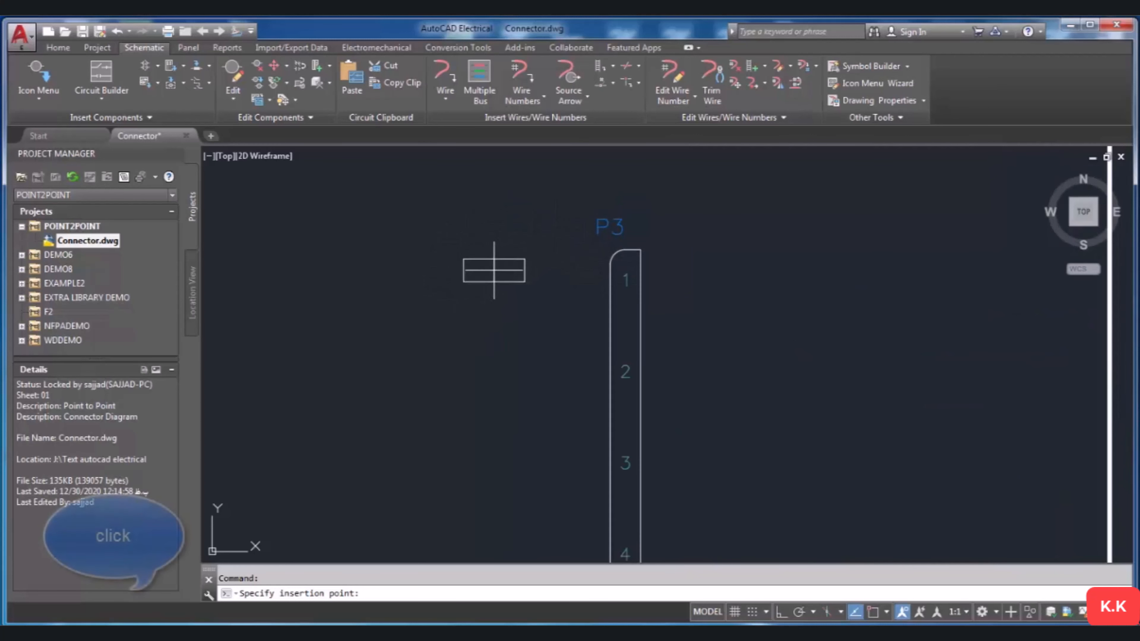
click(497, 269)
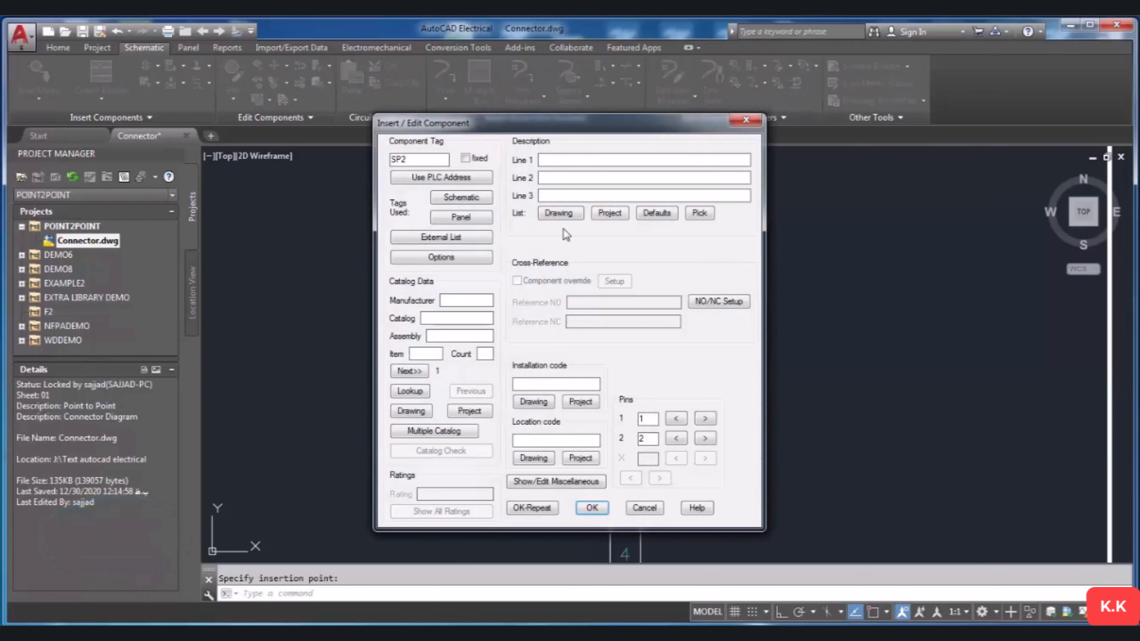
drag(644, 128, 430, 140)
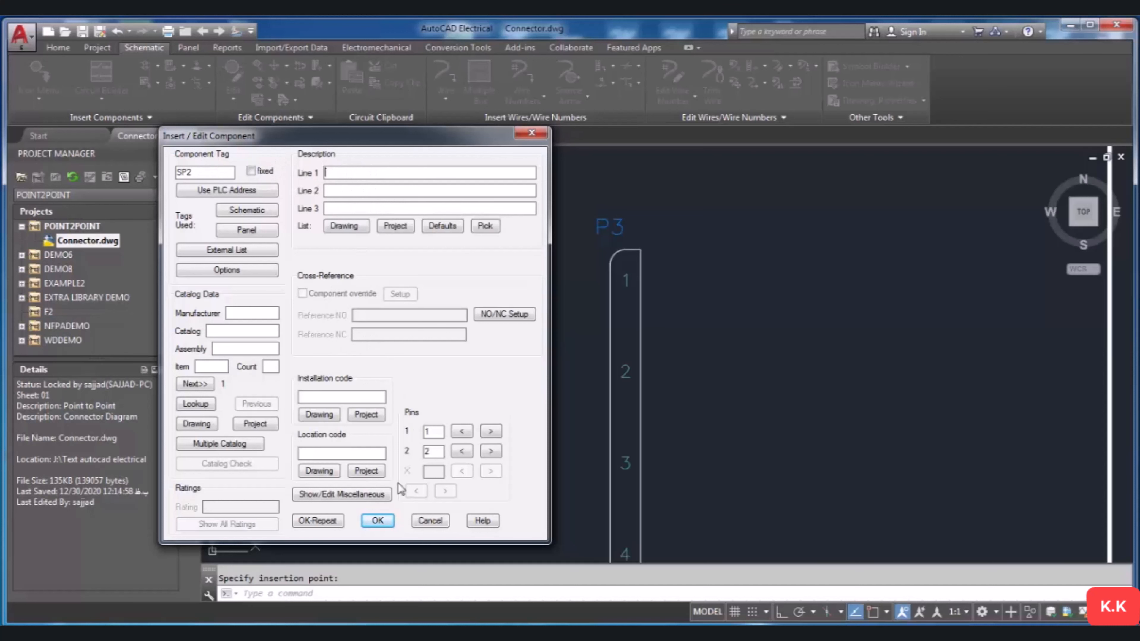
click(377, 520)
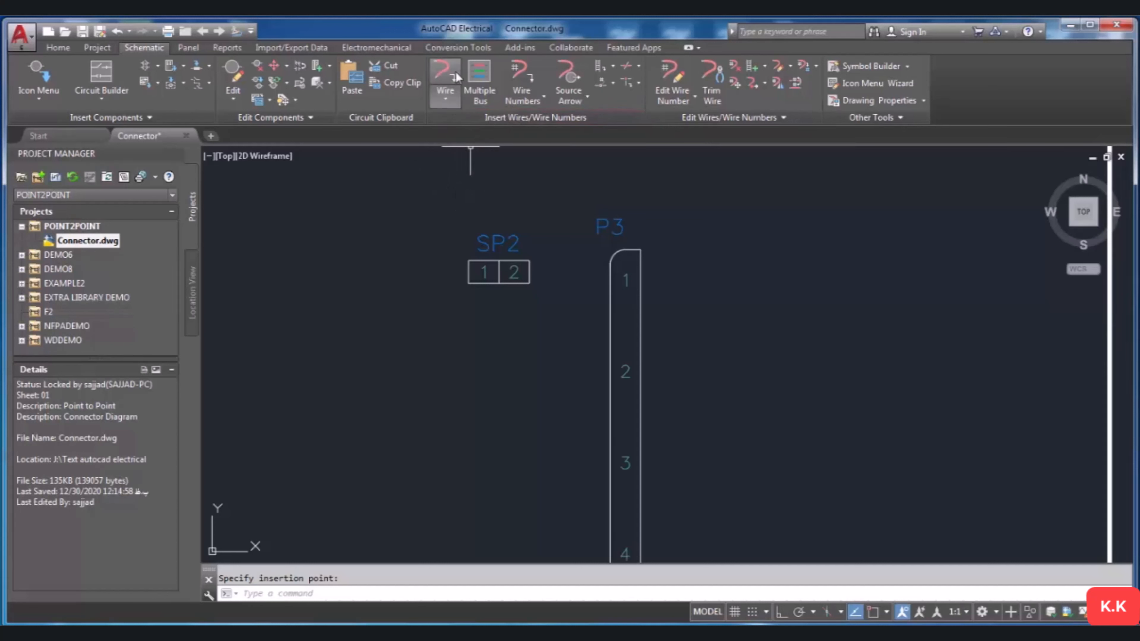
Draw a wire from pin 1 of connector P3 to pin 2 of splice SP2.
click(453, 99)
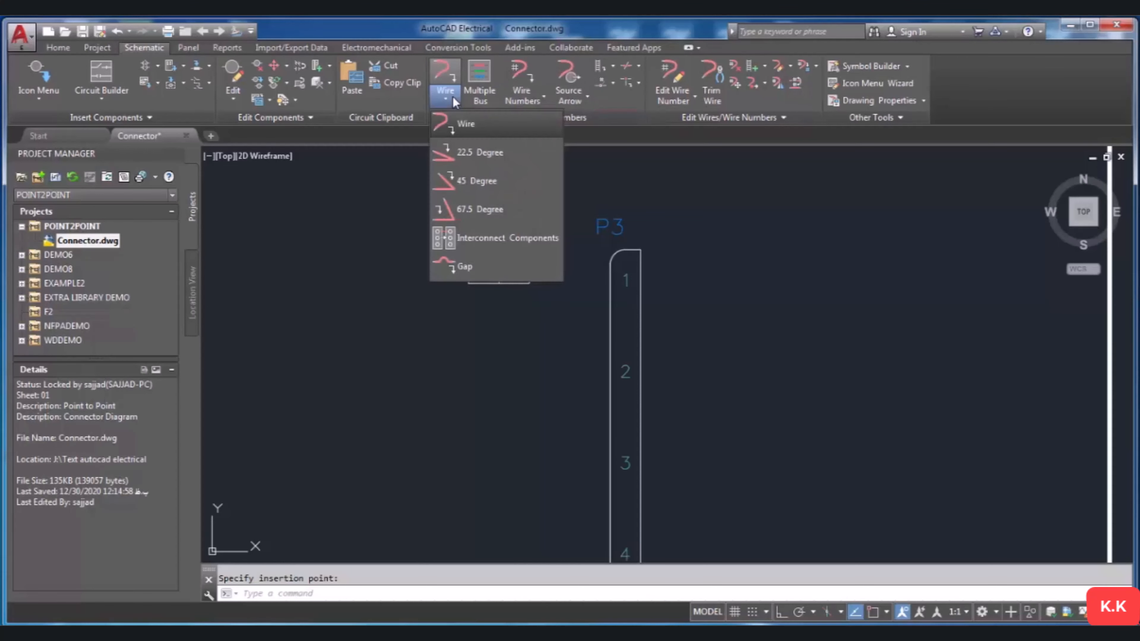
click(466, 123)
scroll(559, 272, up, 2)
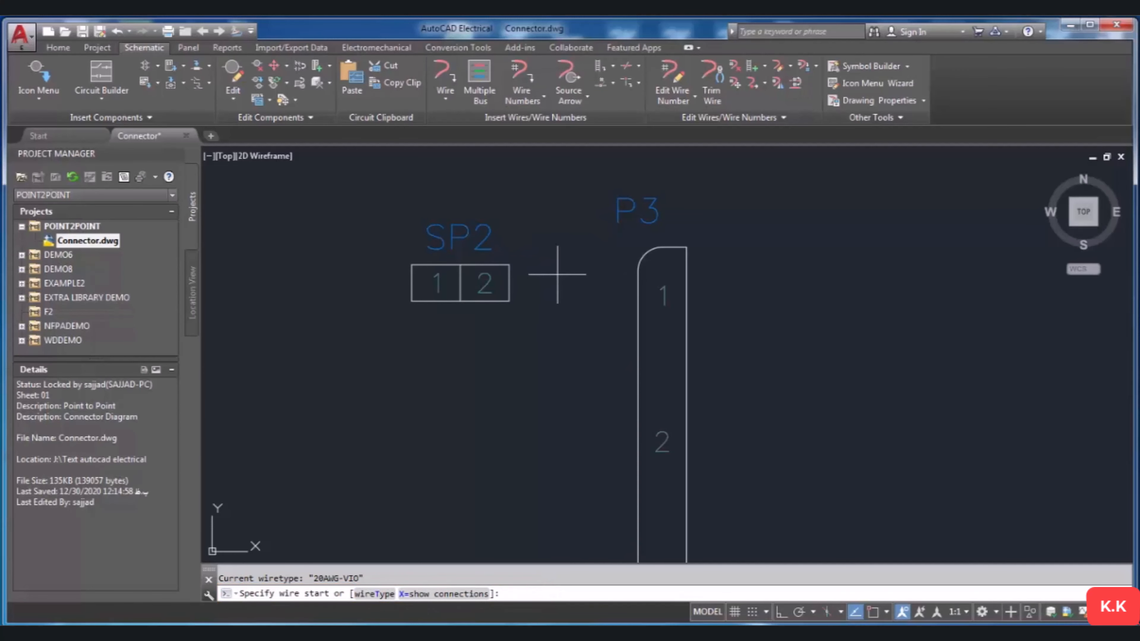
click(636, 285)
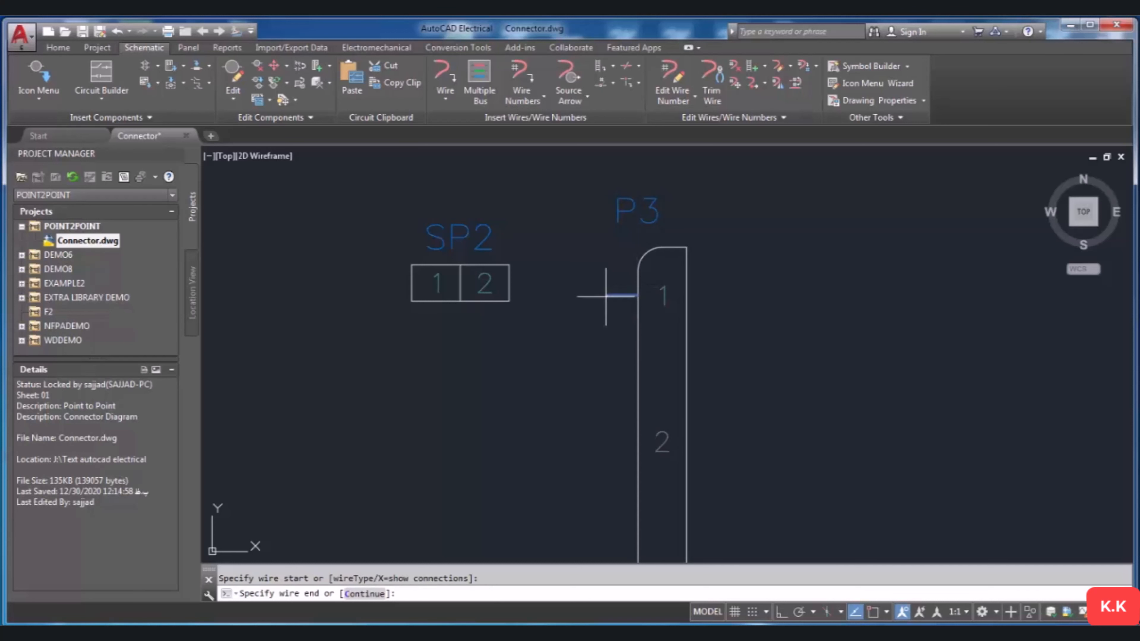
scroll(525, 293, up, 2)
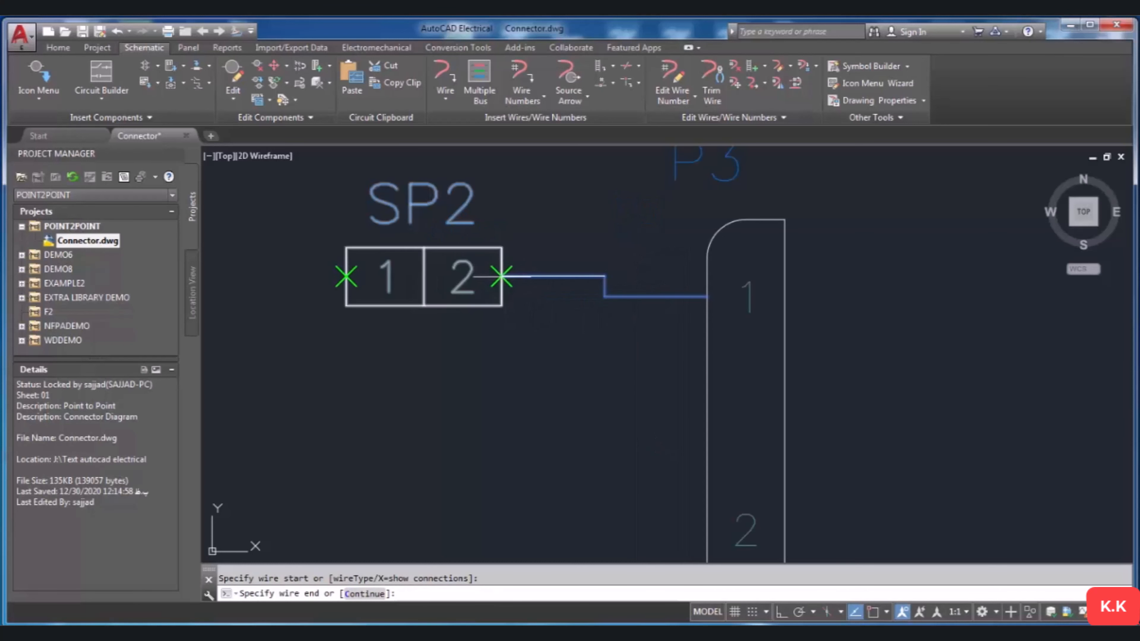
click(502, 276)
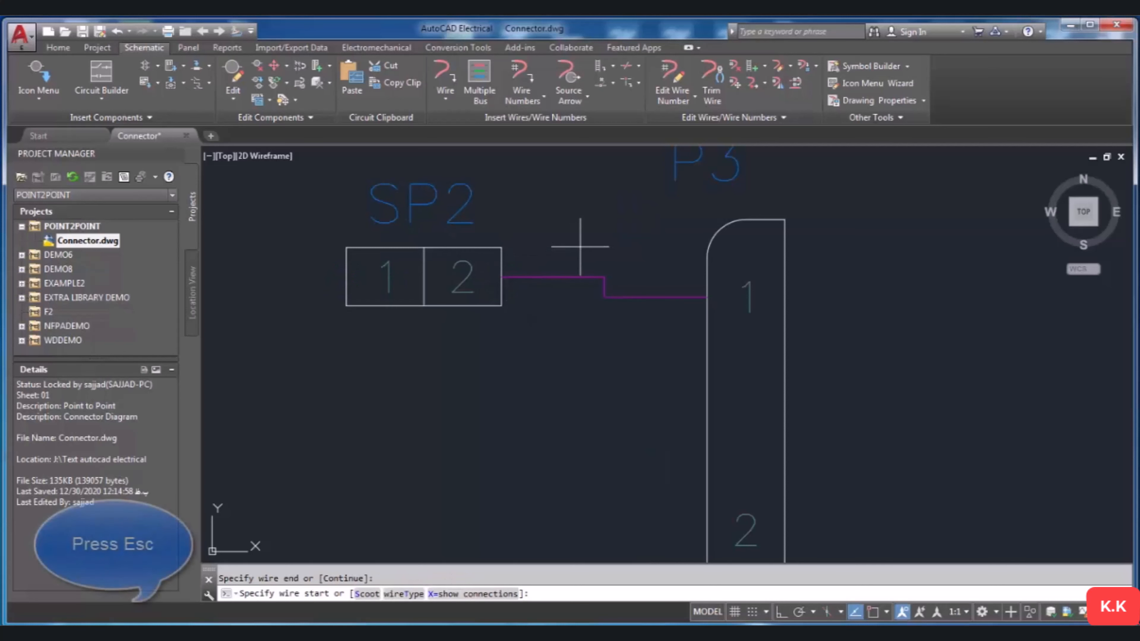
scroll(598, 247, down, 2)
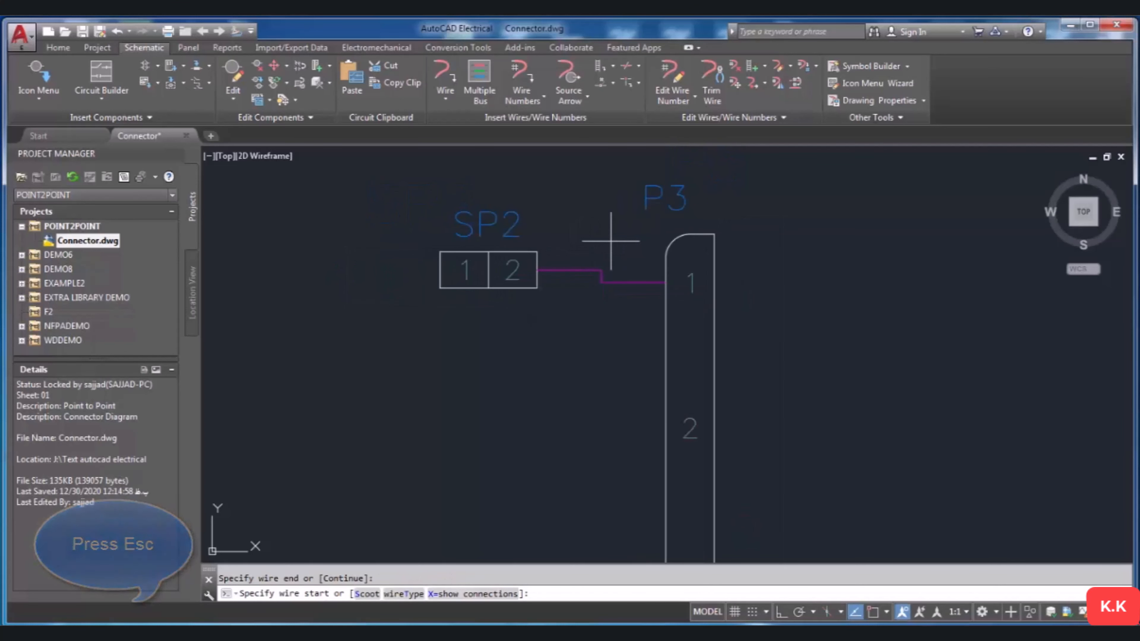
key(Escape)
Set up a Multiple Wire Bus starting at Component (Multiple Wires), with 0.5000 horizontal and vertical spacing.
scroll(611, 263, down, 3)
scroll(611, 263, up, 2)
scroll(593, 247, down, 2)
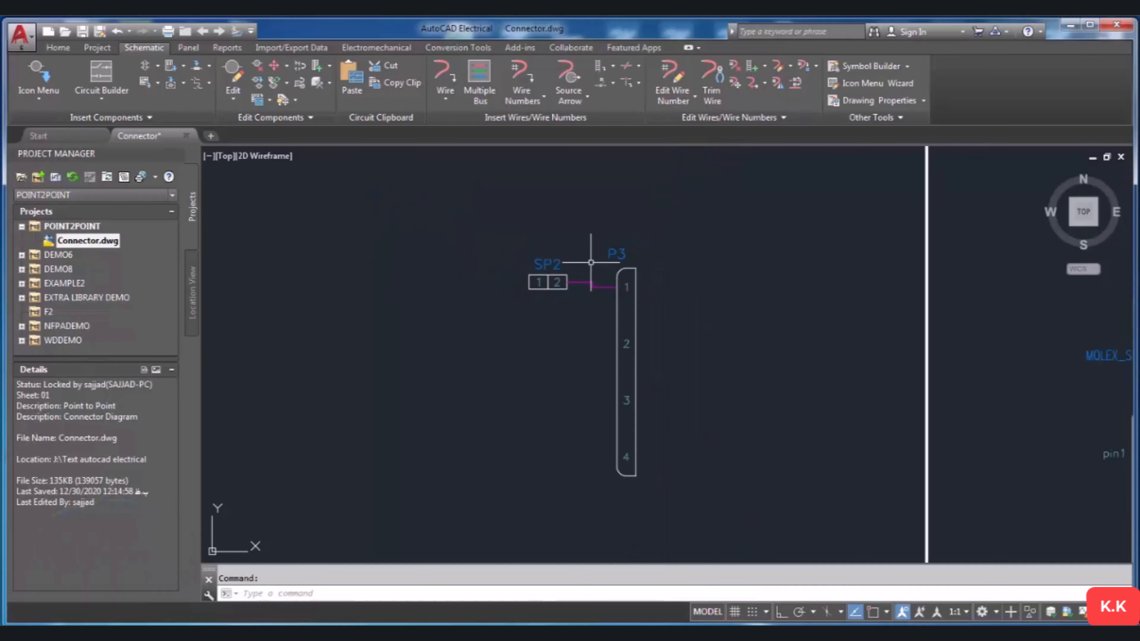
scroll(577, 276, down, 2)
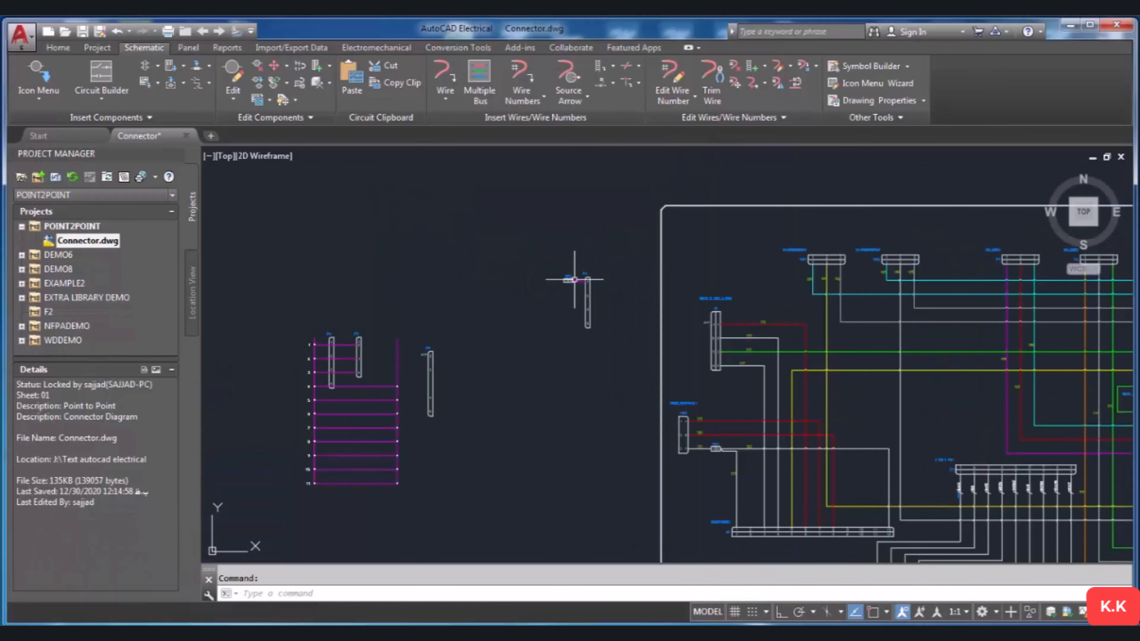
scroll(573, 271, up, 2)
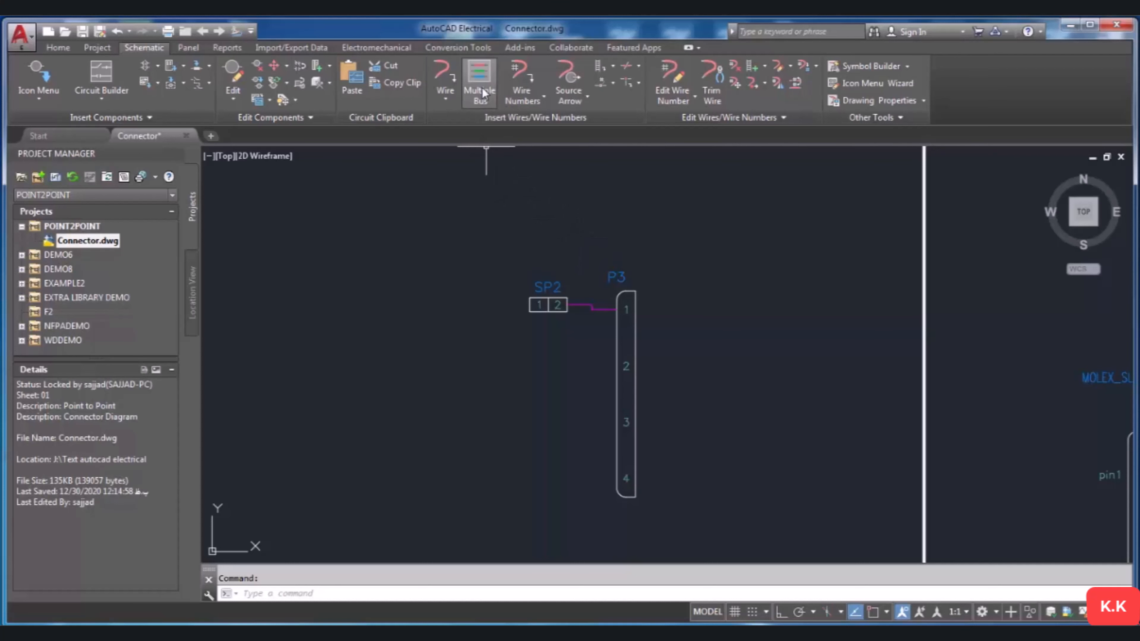
click(482, 78)
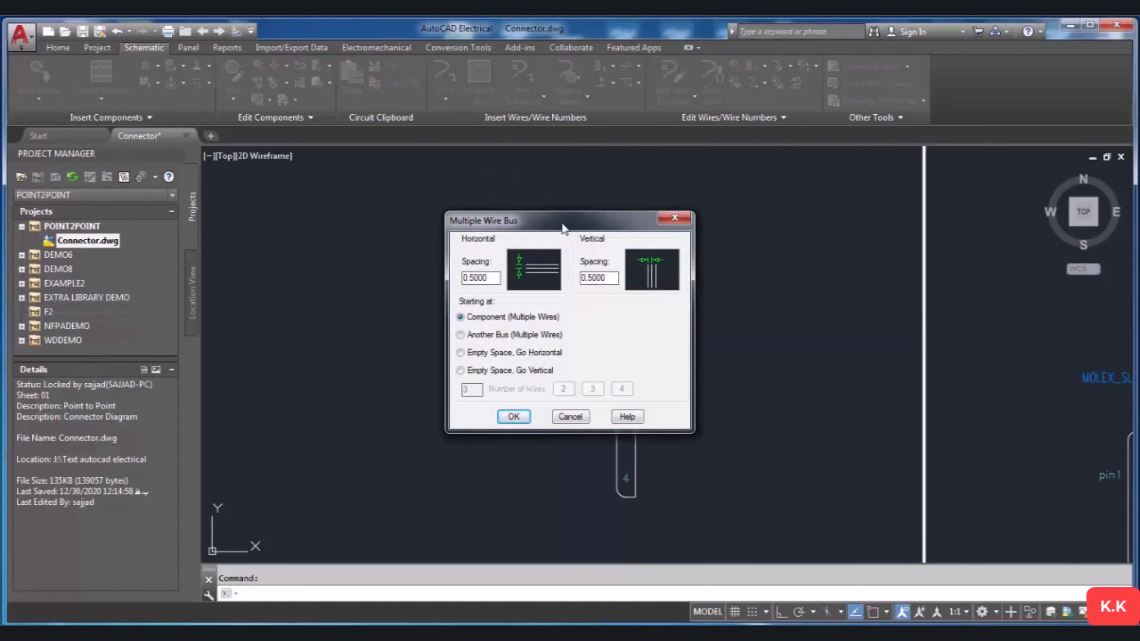
drag(569, 218, 390, 209)
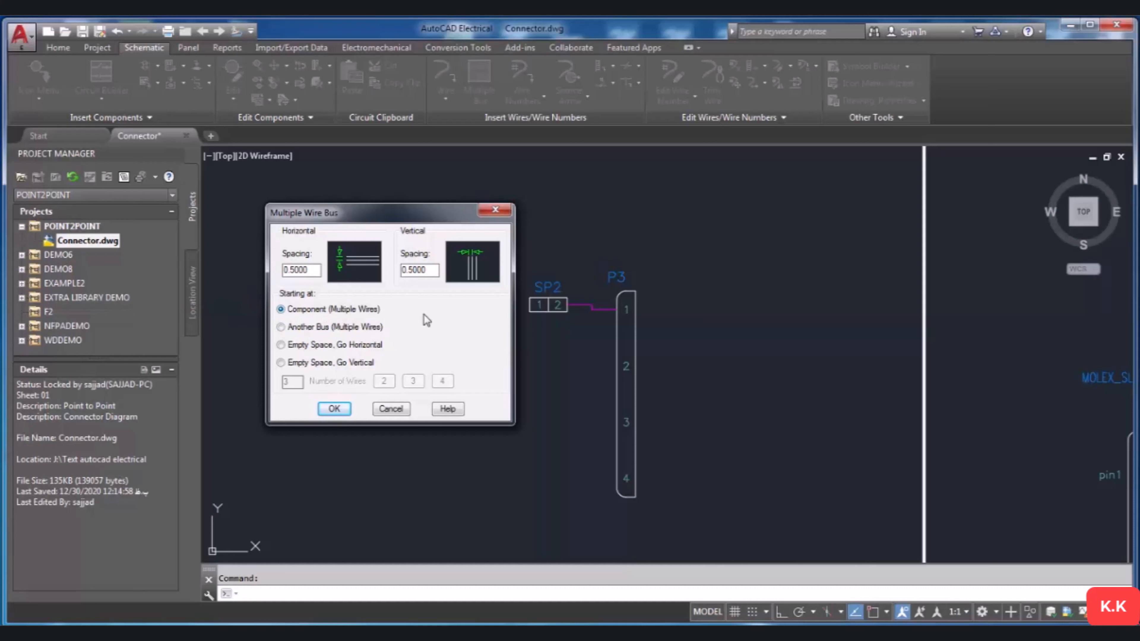
click(334, 408)
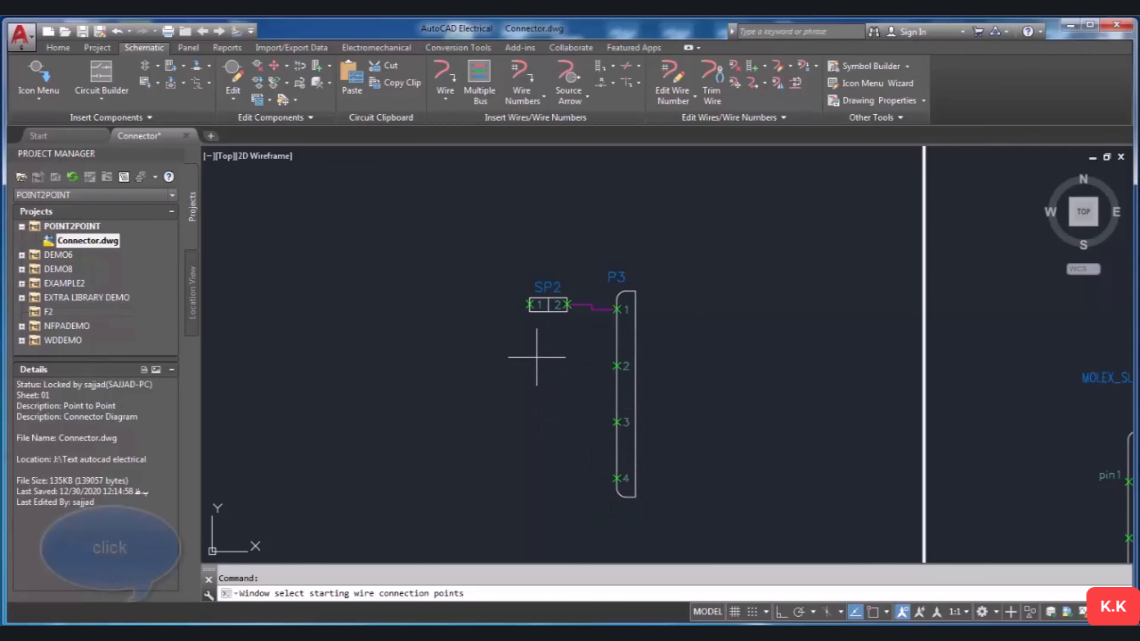
Use pins 2, 3 and 4 of connector P3 as the bus starting points and lead the wires out to the left.
click(545, 344)
click(684, 512)
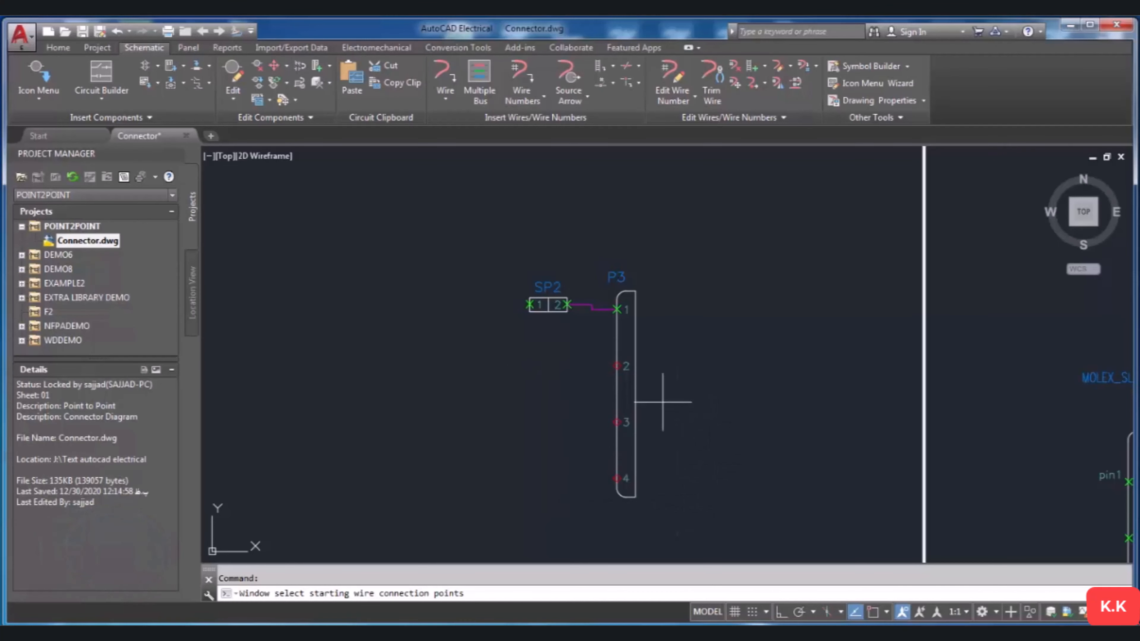
scroll(642, 392, up, 2)
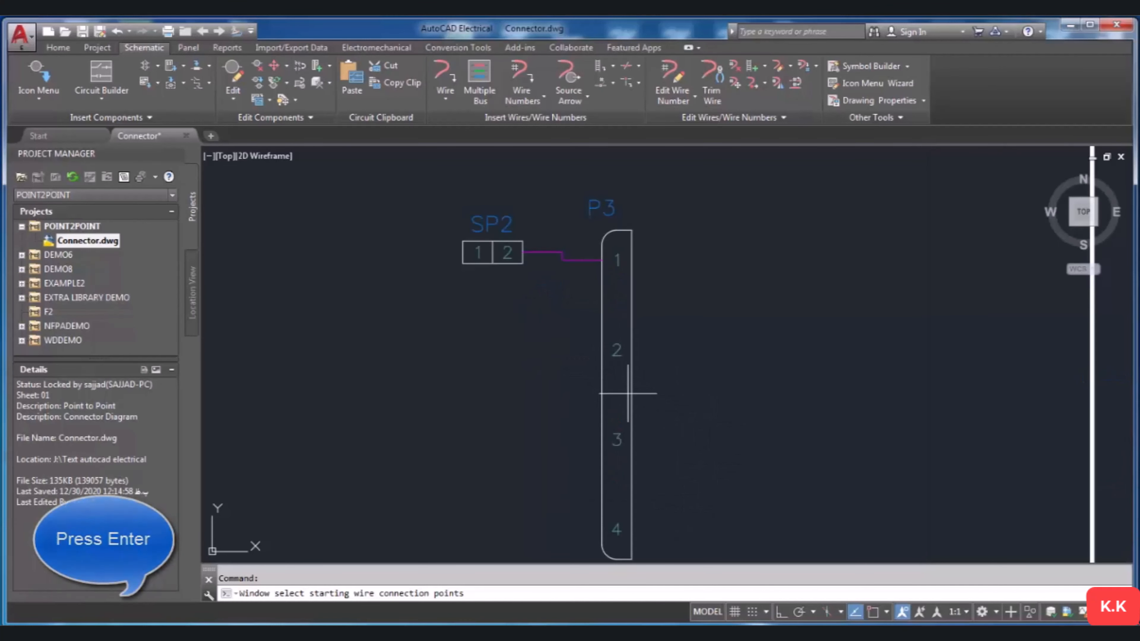
key(Return)
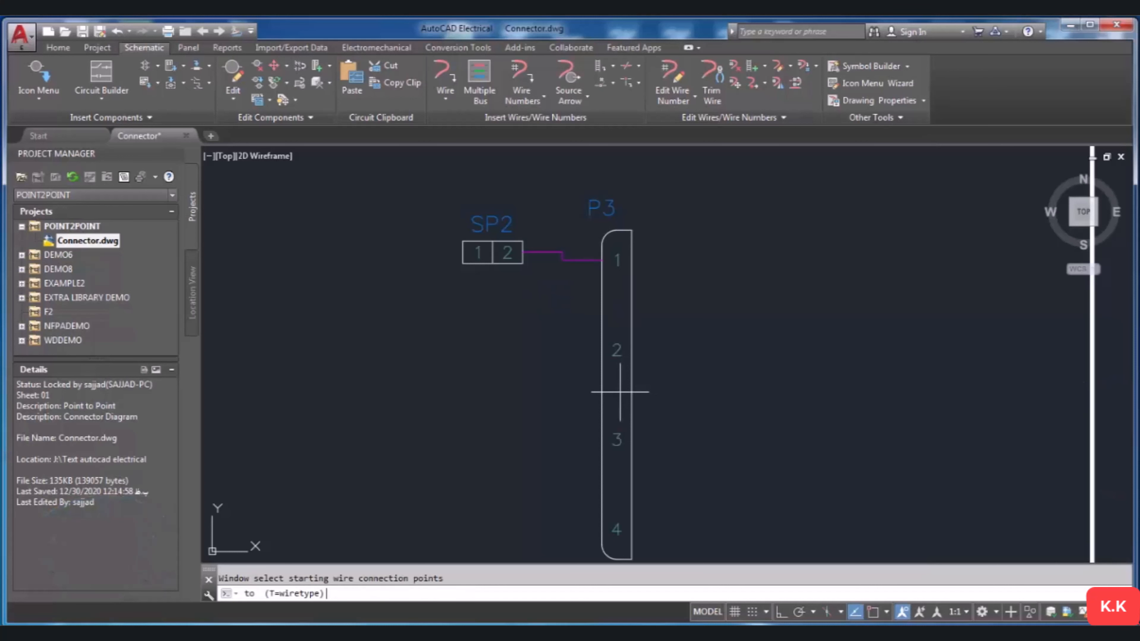
scroll(620, 399, down, 4)
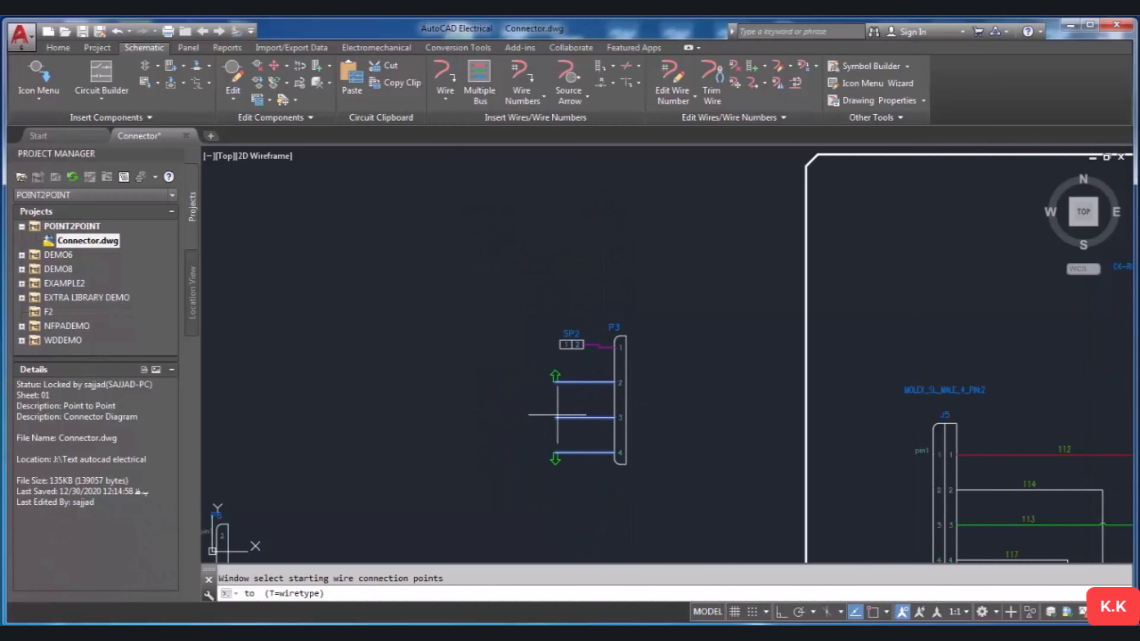